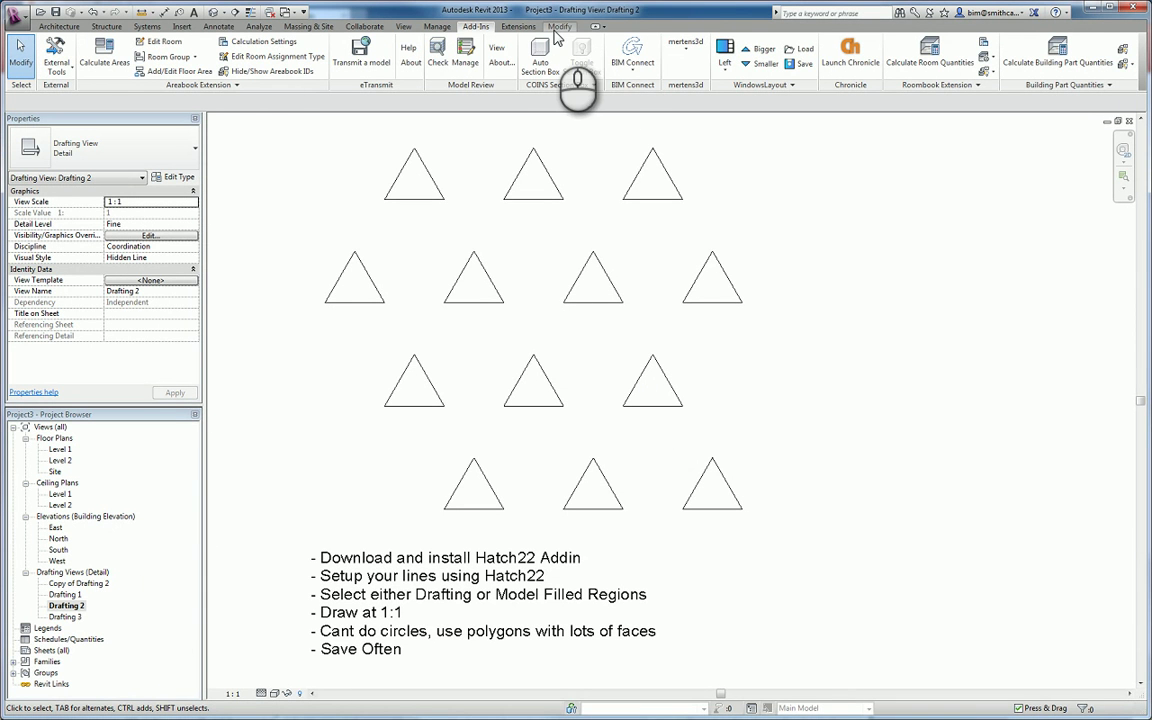
Paste the copied boundary rectangle aligned to the current view, over the central triangles.
click(557, 27)
click(90, 78)
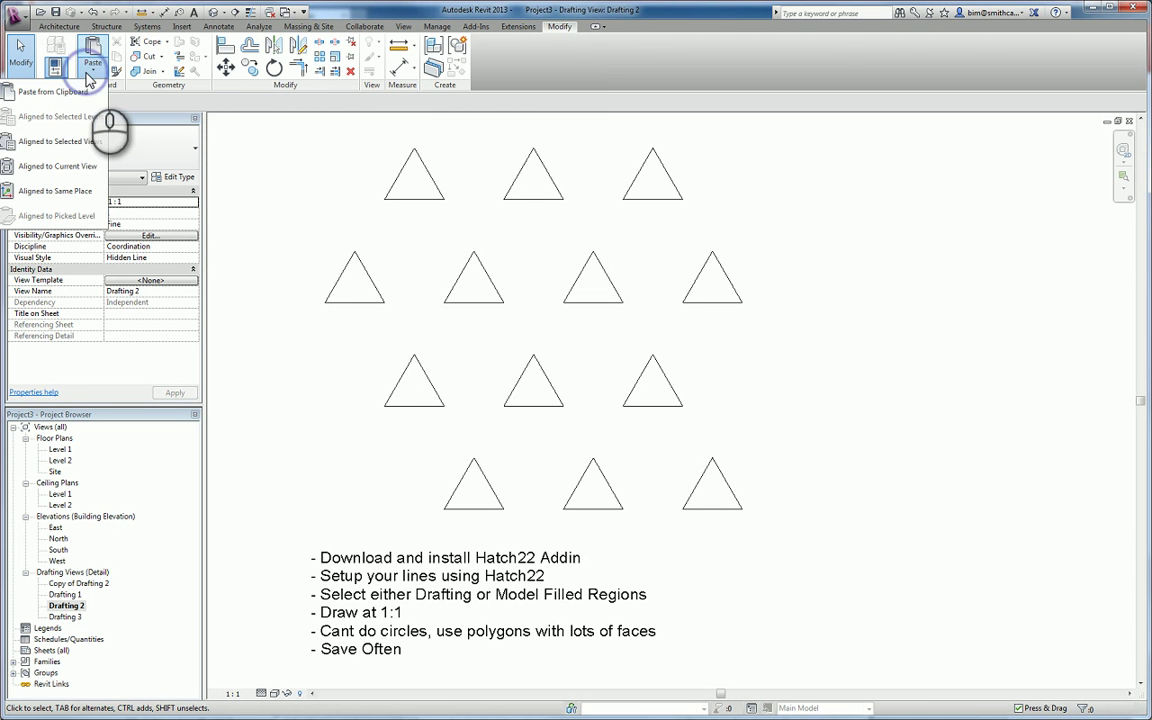
click(70, 170)
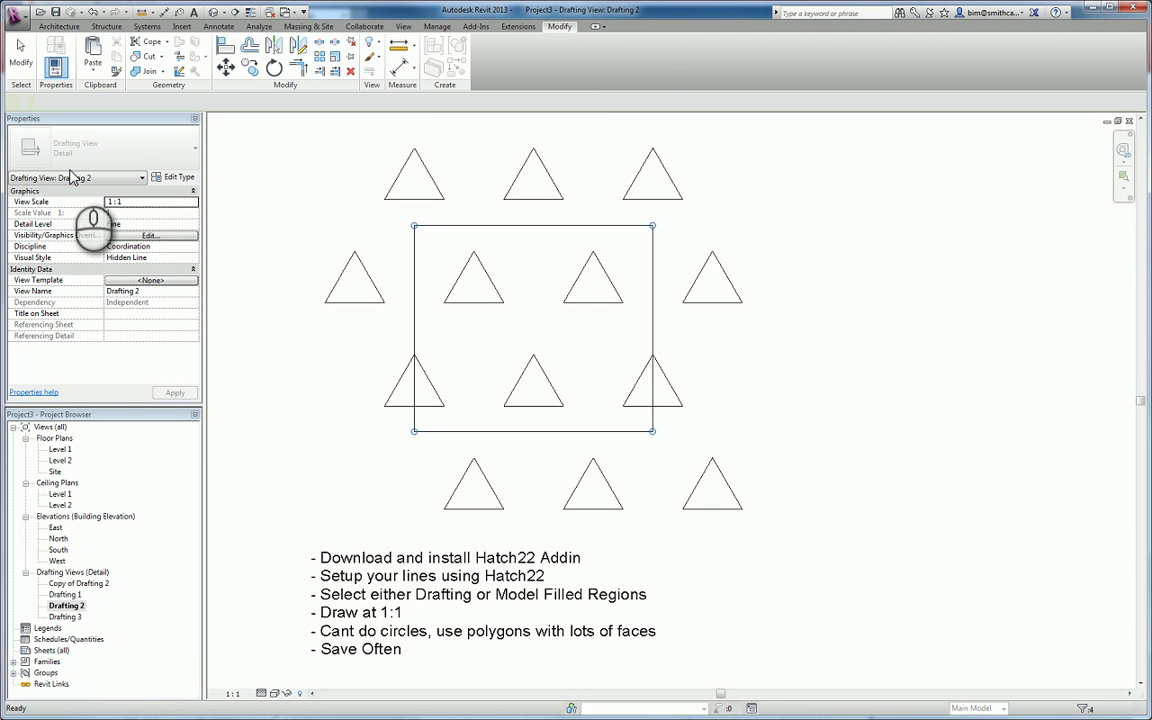
click(848, 347)
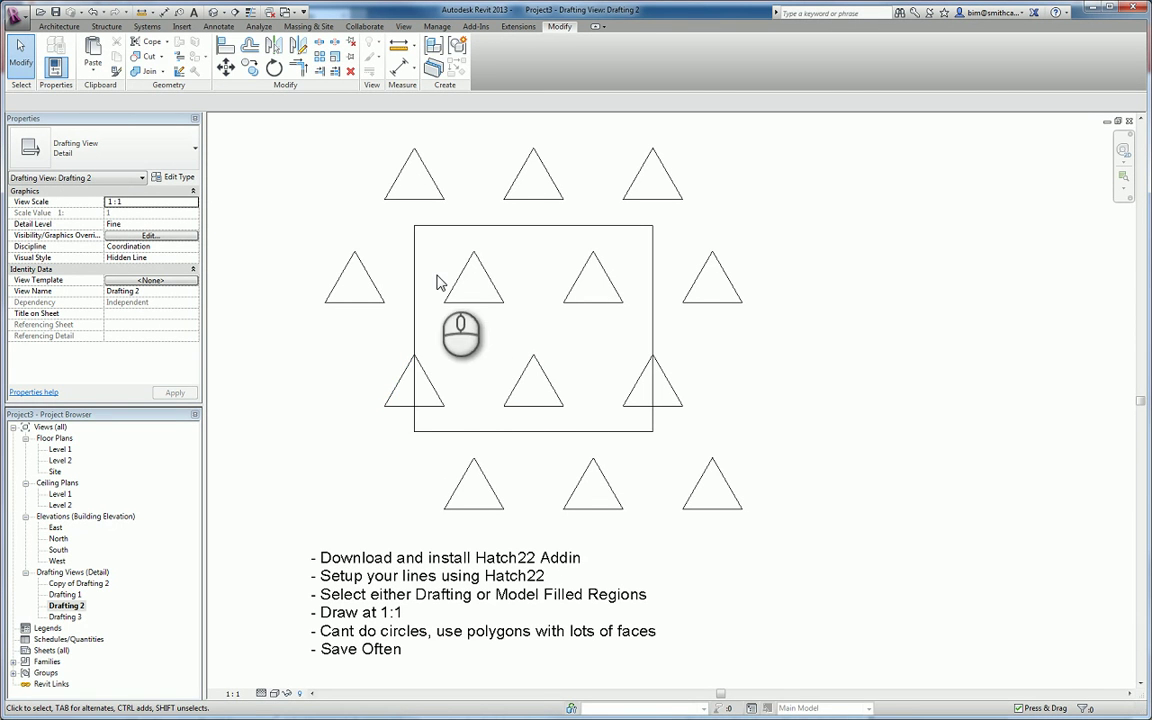
Delete the outer sloping sides of the two triangles that straddle the rectangle's vertical edges.
click(400, 382)
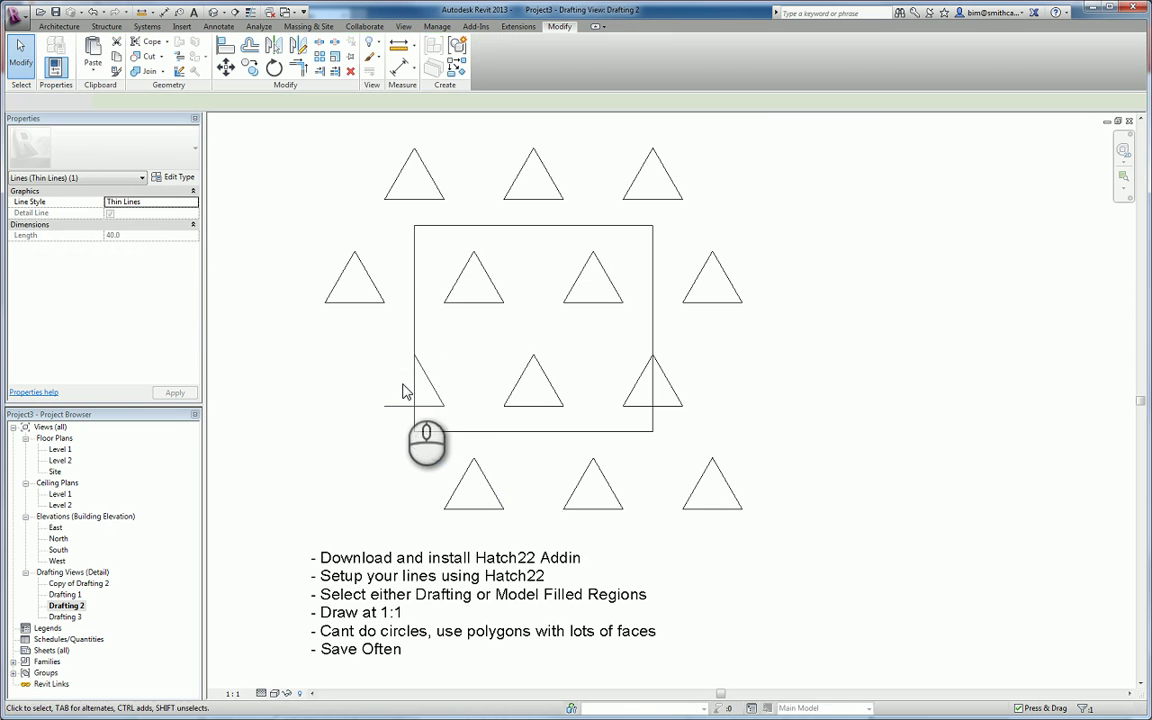
key(Delete)
click(673, 392)
key(Delete)
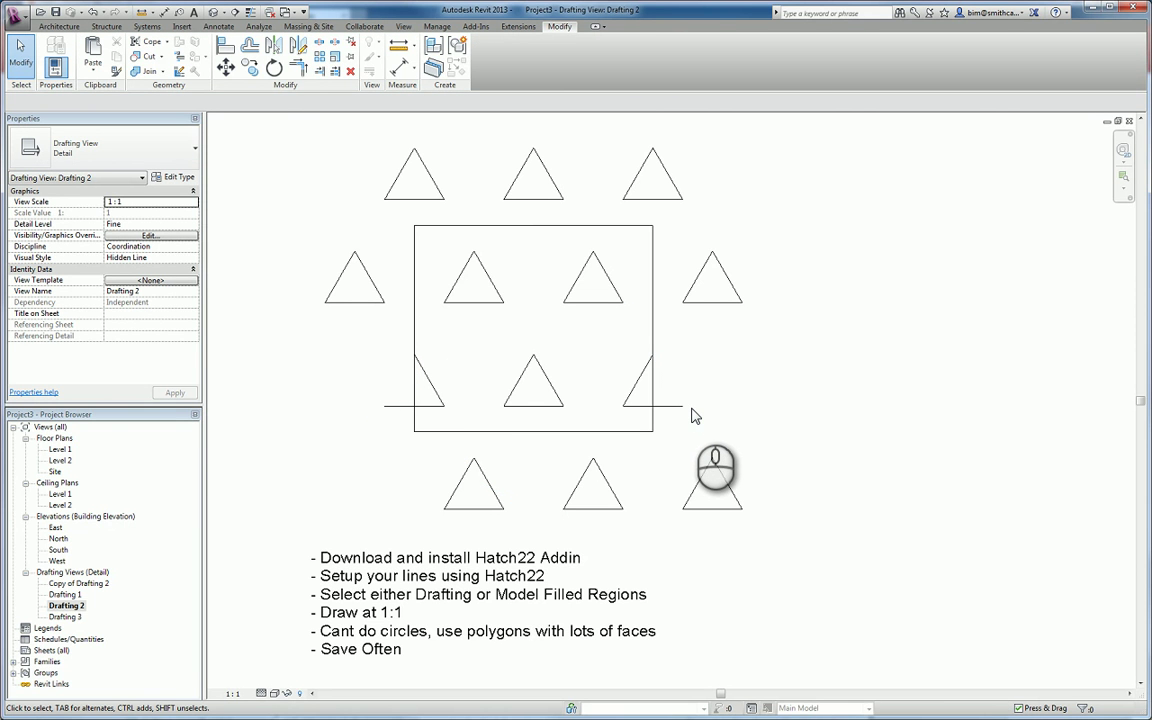
Trim the base lines of the two straddling triangles back to the rectangle's vertical edges with Trim/Extend Multiple Elements.
click(298, 66)
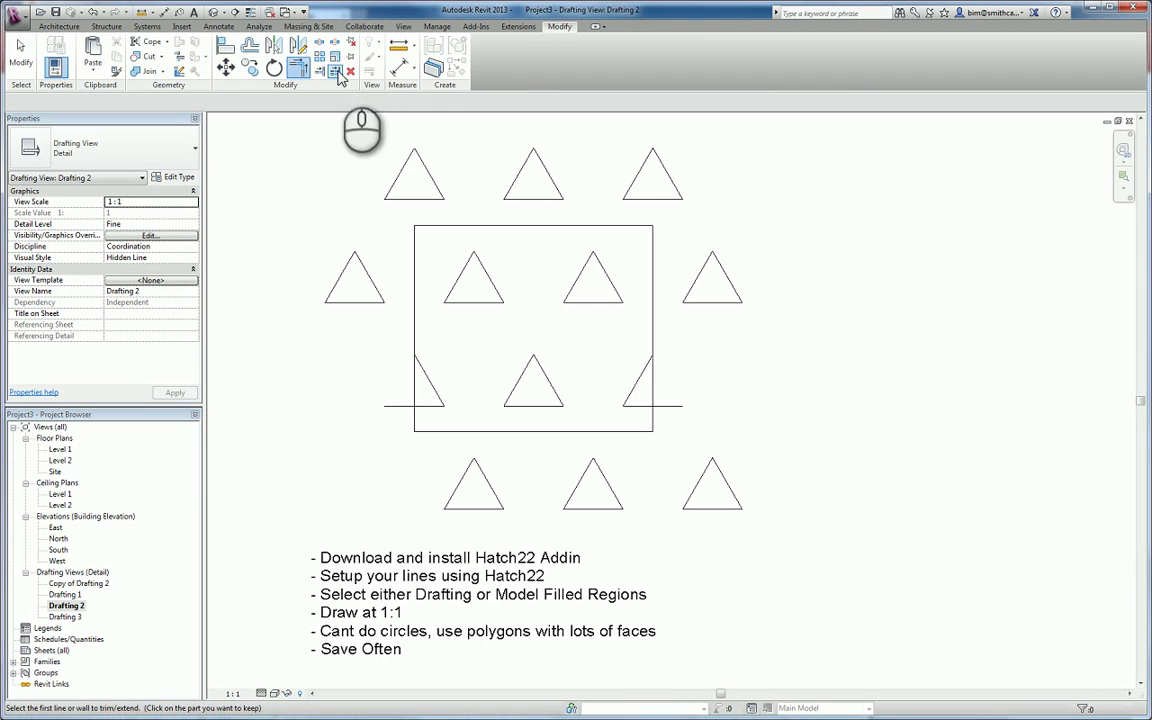
click(336, 72)
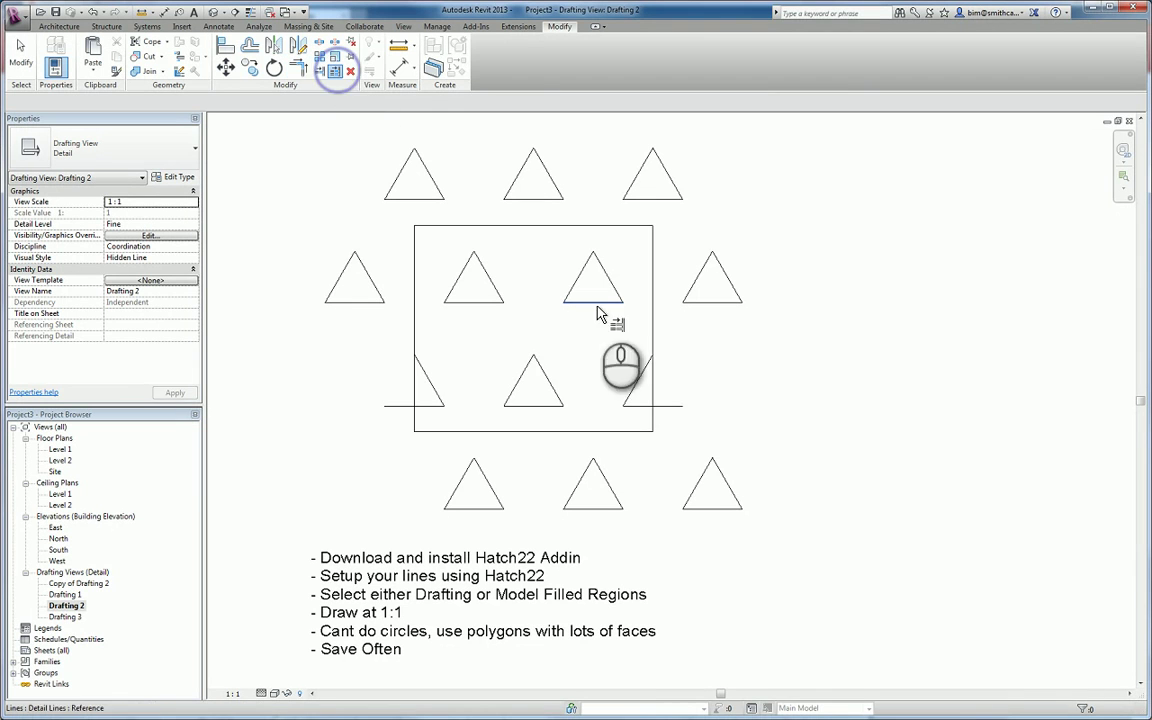
click(643, 407)
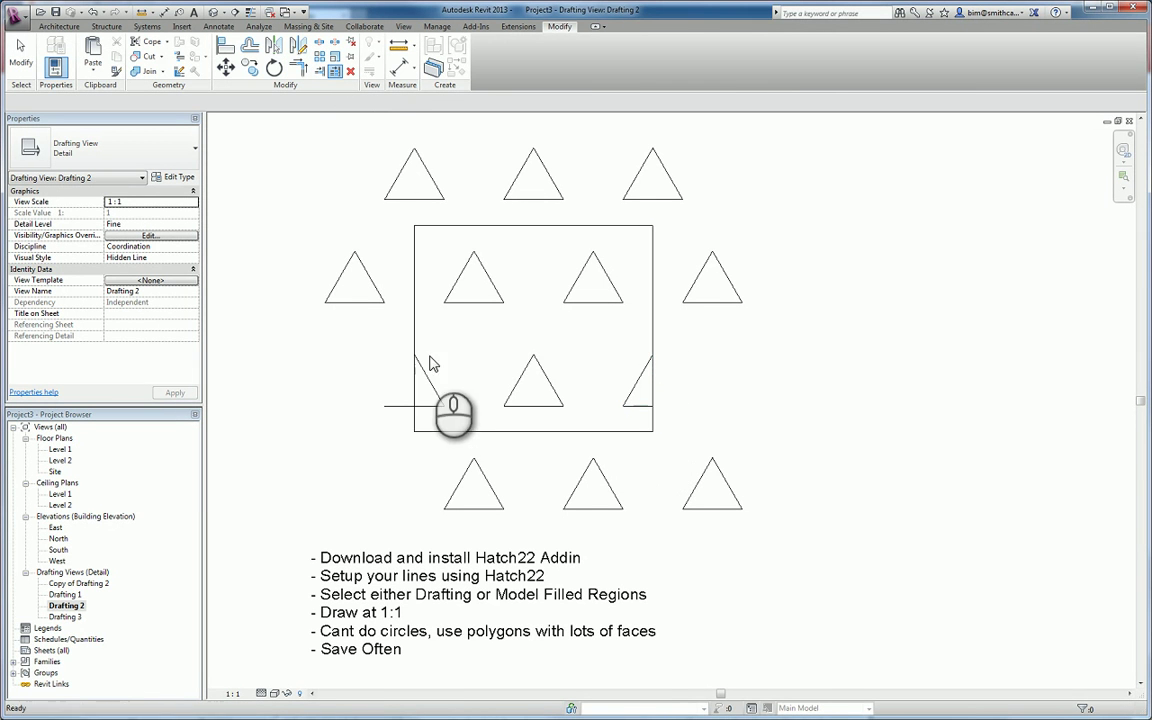
click(414, 326)
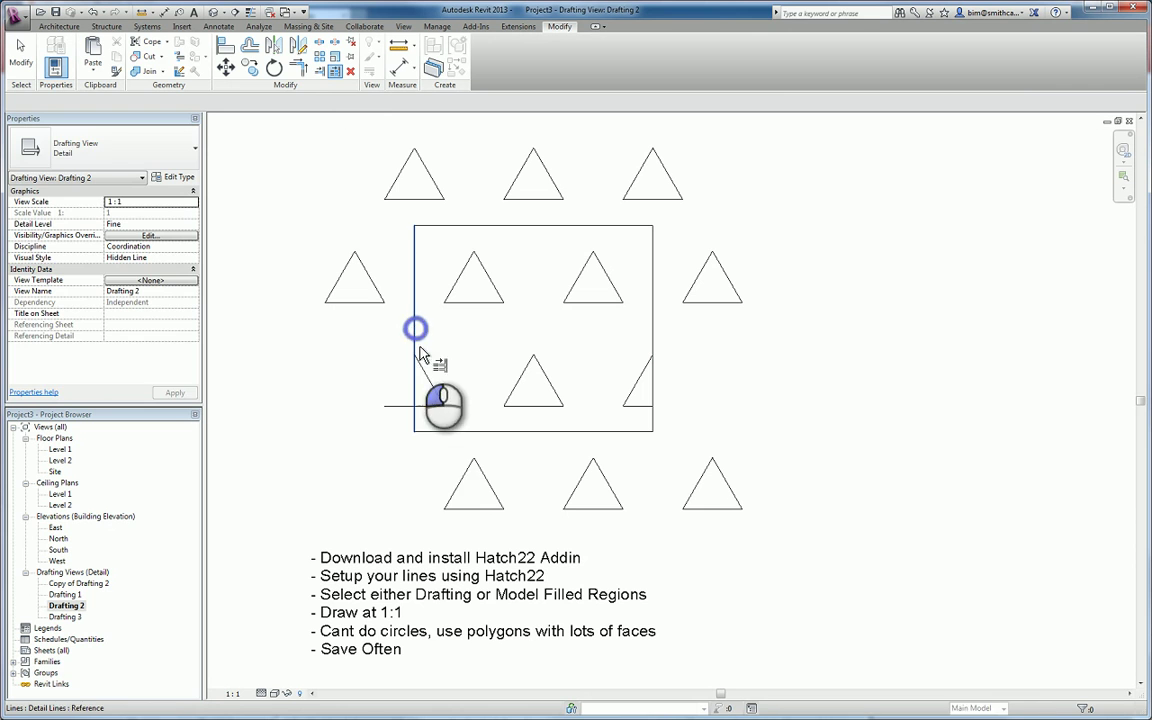
click(427, 407)
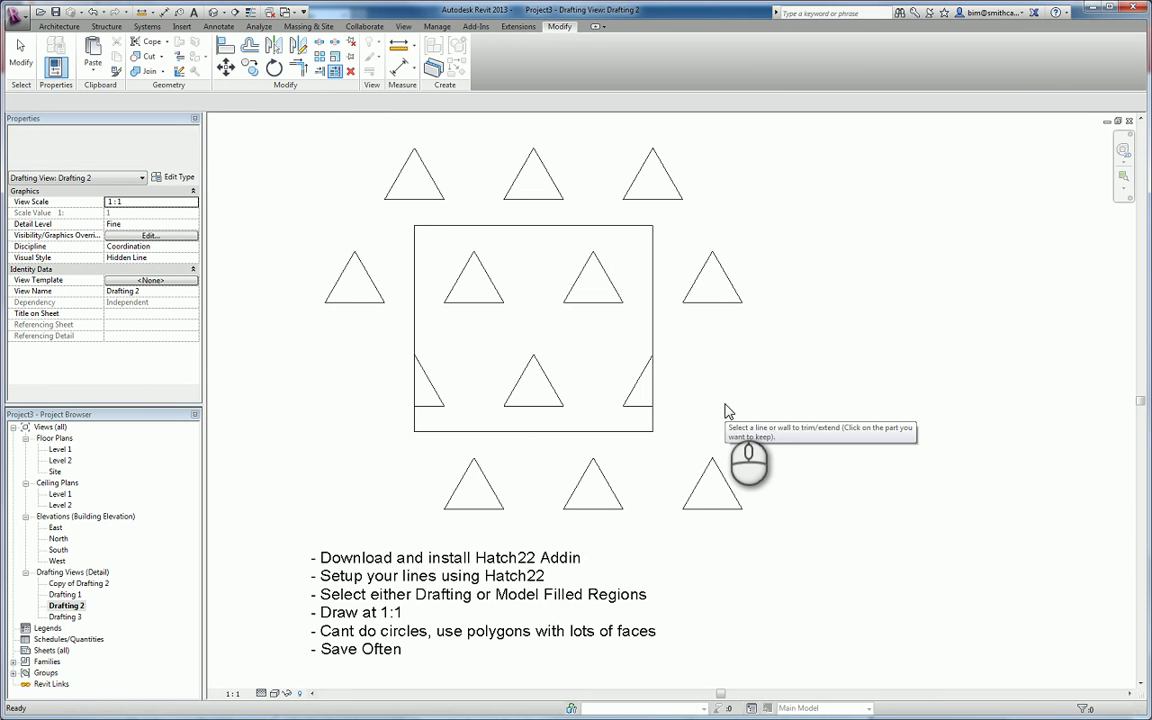
key(Escape)
key(Escape)
Copy the rectangle and its triangles corner to corner several times, beside and above the original, to test how the tile repeats.
drag(395, 214, 676, 442)
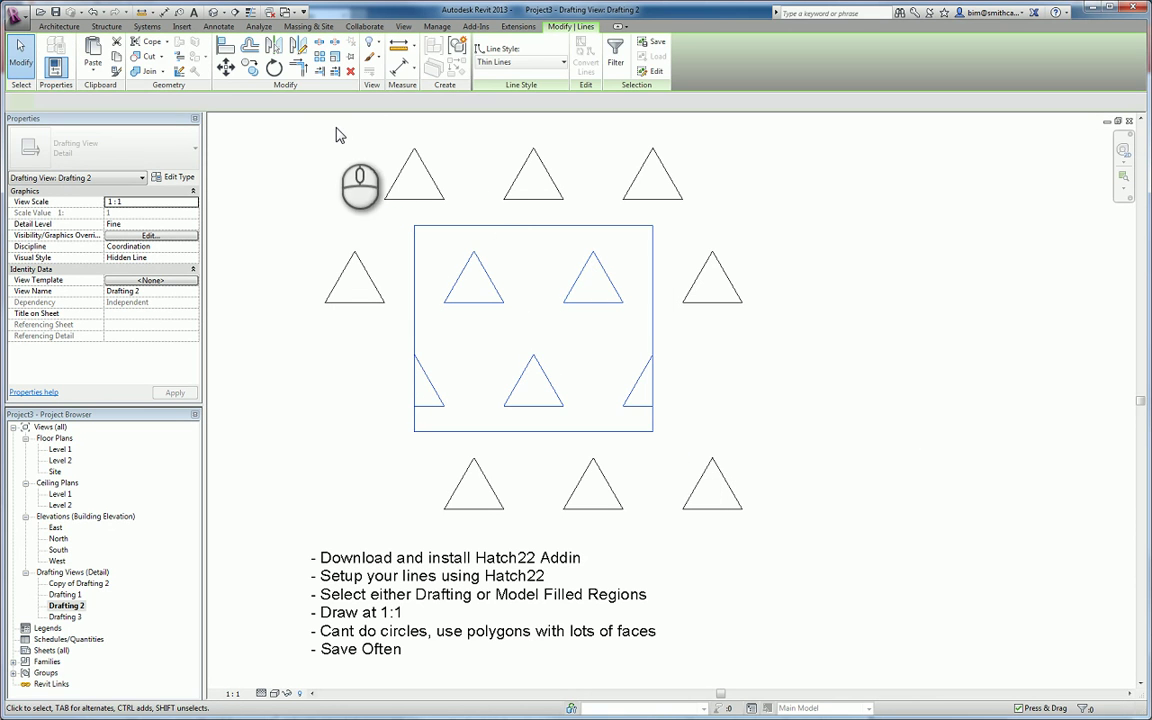
click(255, 74)
click(415, 431)
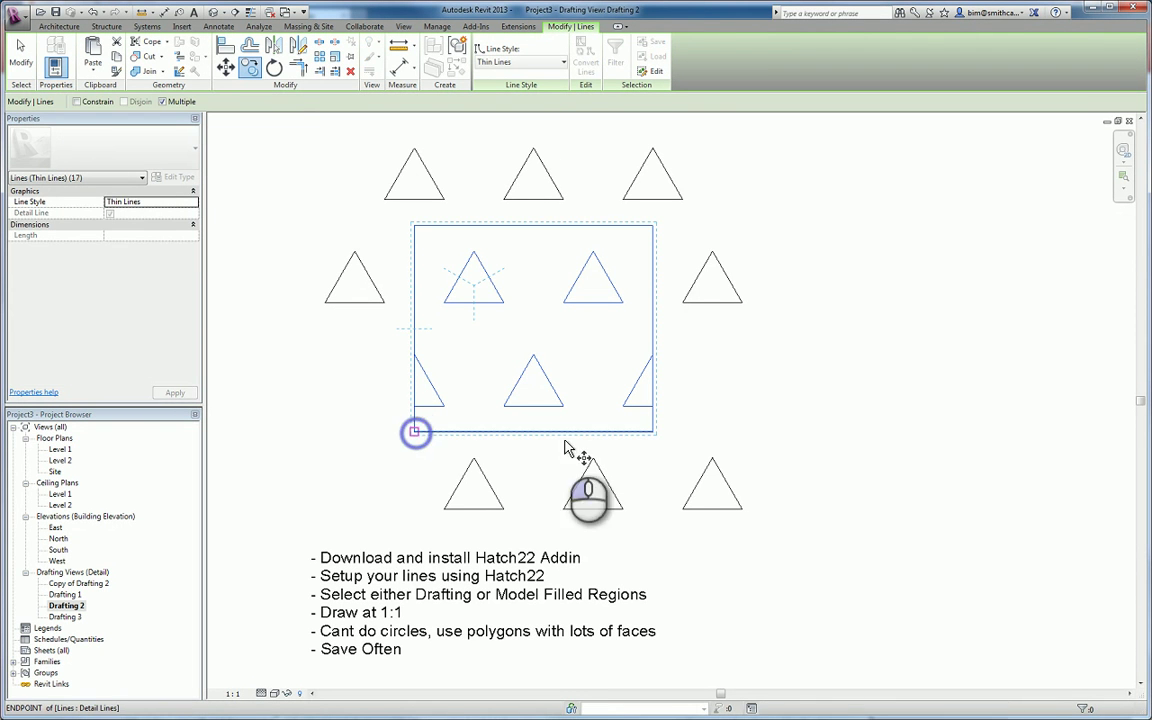
click(655, 433)
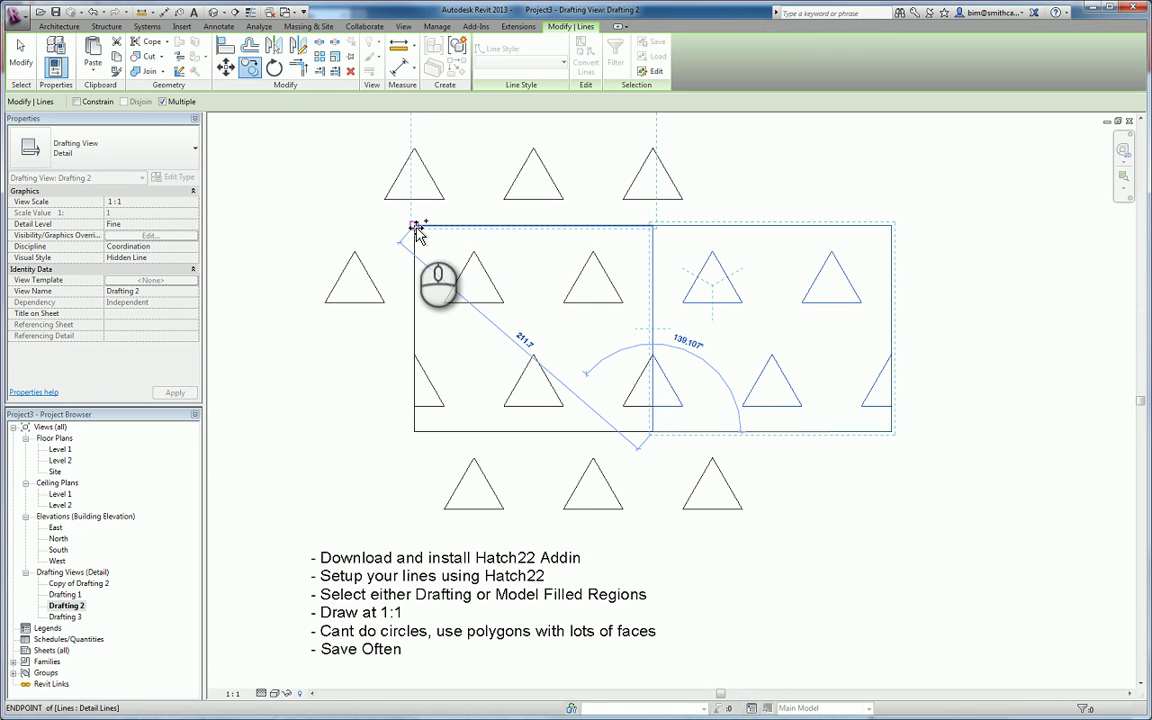
click(418, 230)
middle_drag(585, 323, 522, 504)
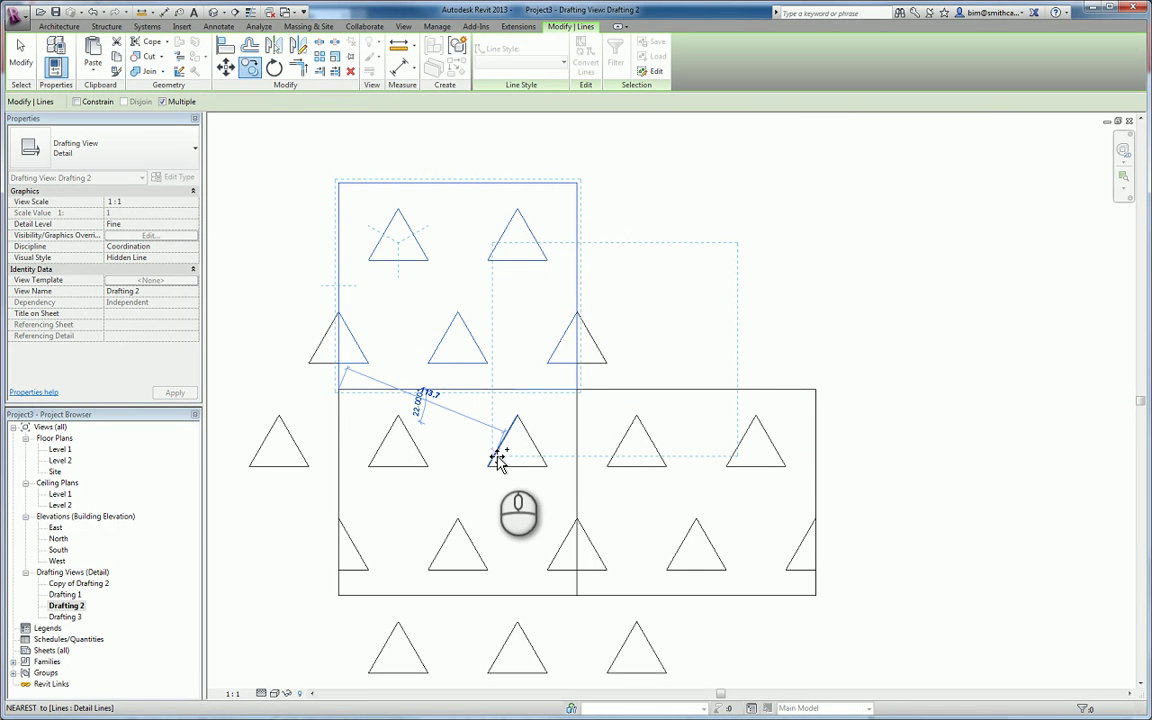
click(580, 390)
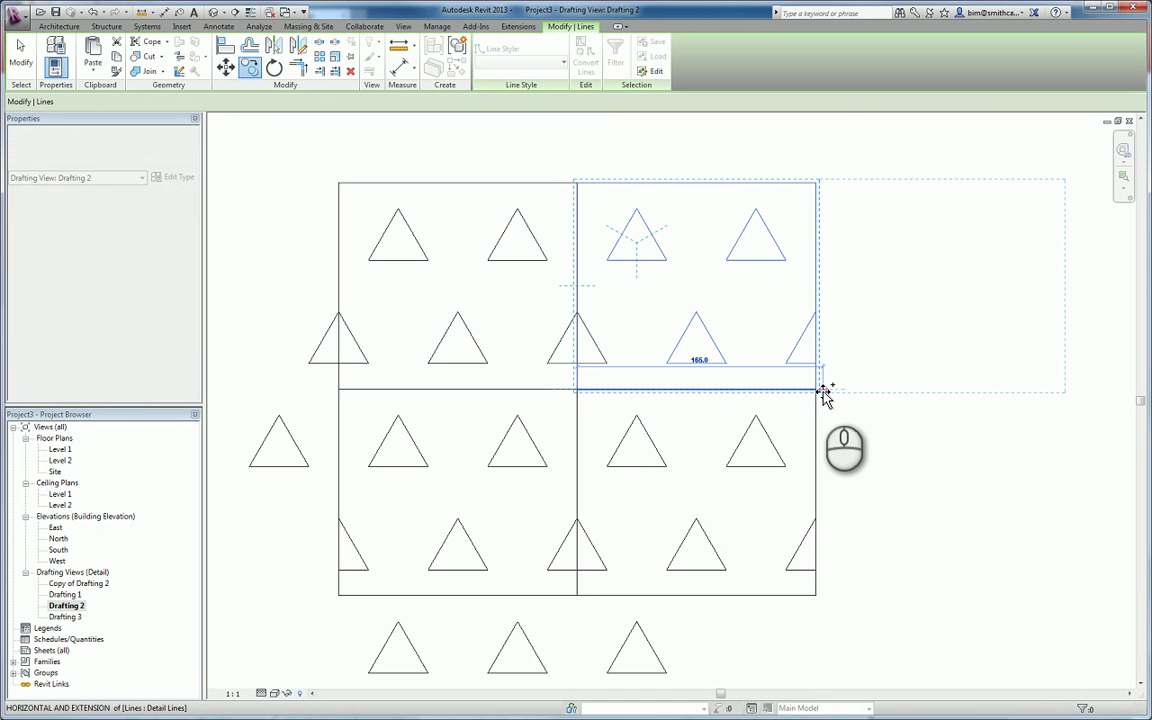
click(816, 389)
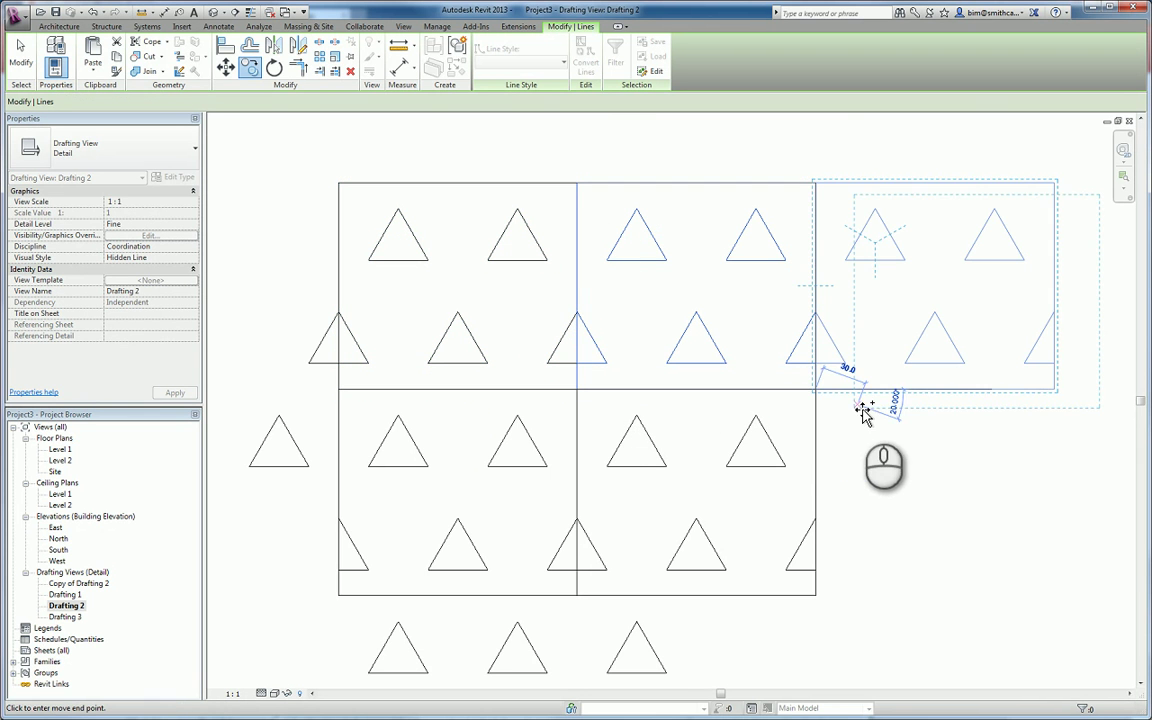
click(816, 596)
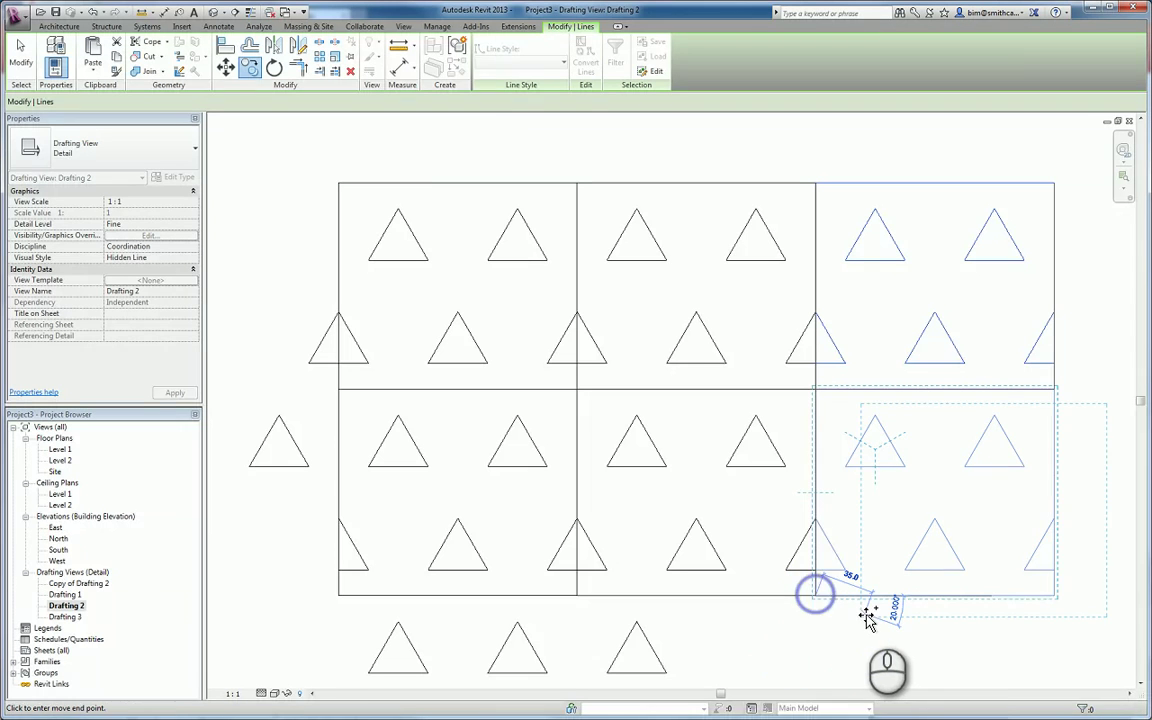
key(Escape)
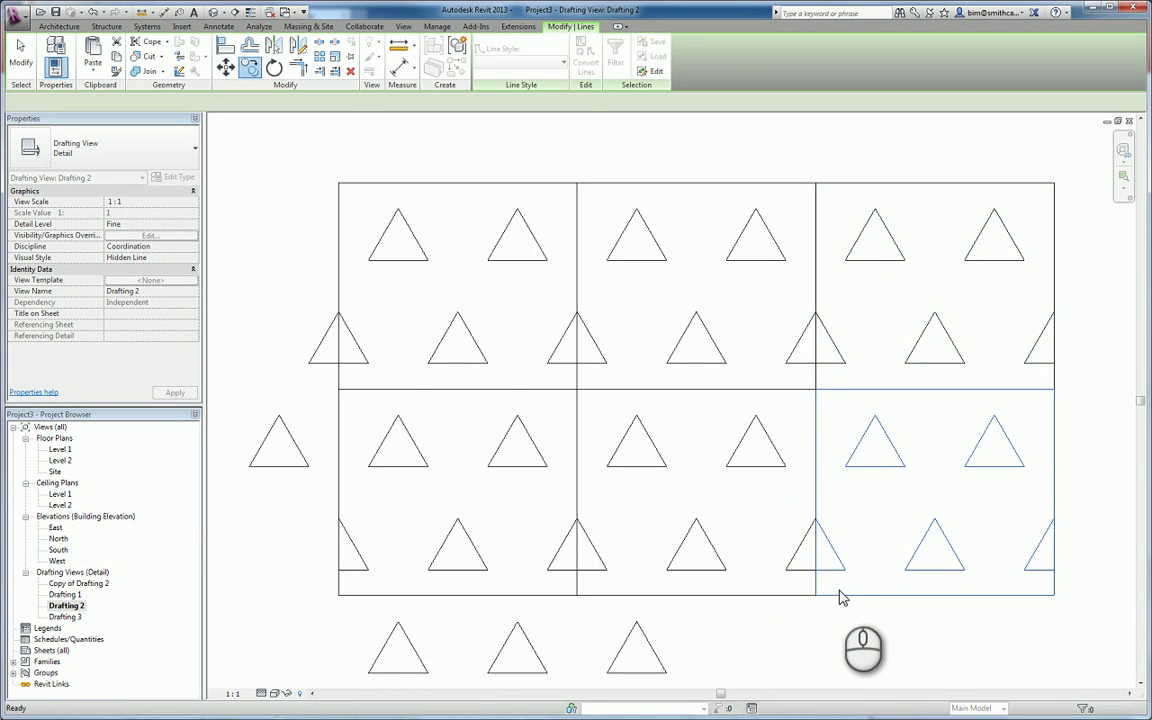
Undo all the test copies, leaving only the original rectangle tile.
key(ctrl+z)
key(ctrl+z)
key(ctrl+z)
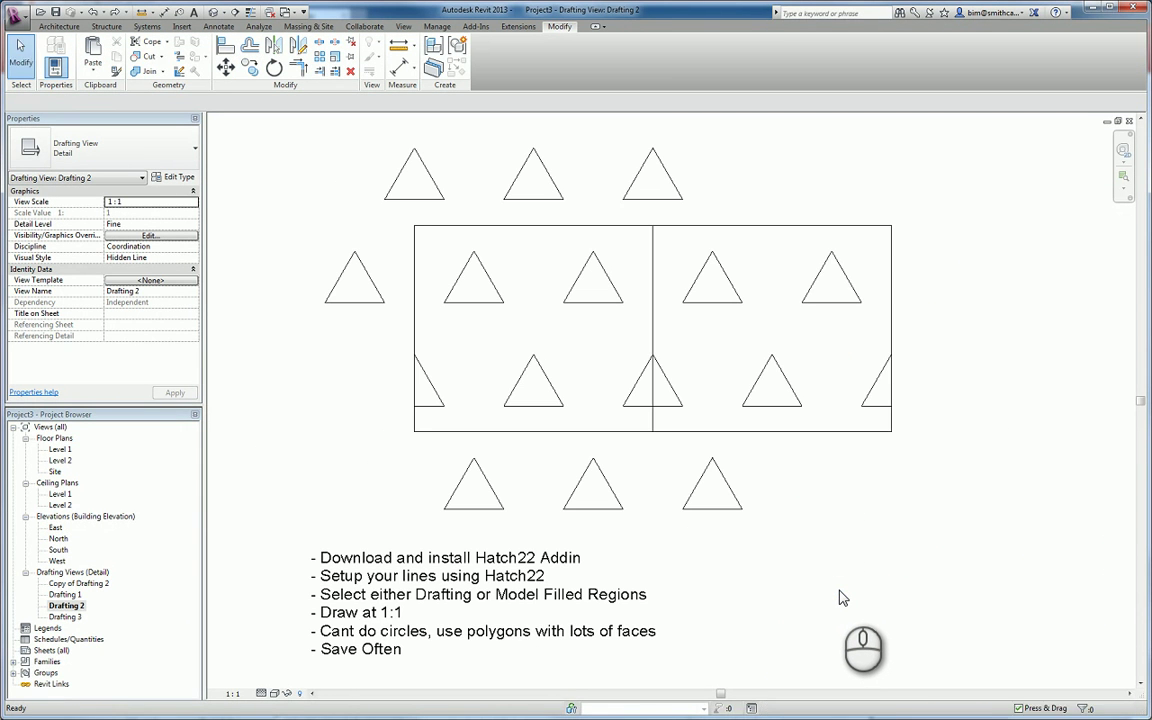
key(ctrl+z)
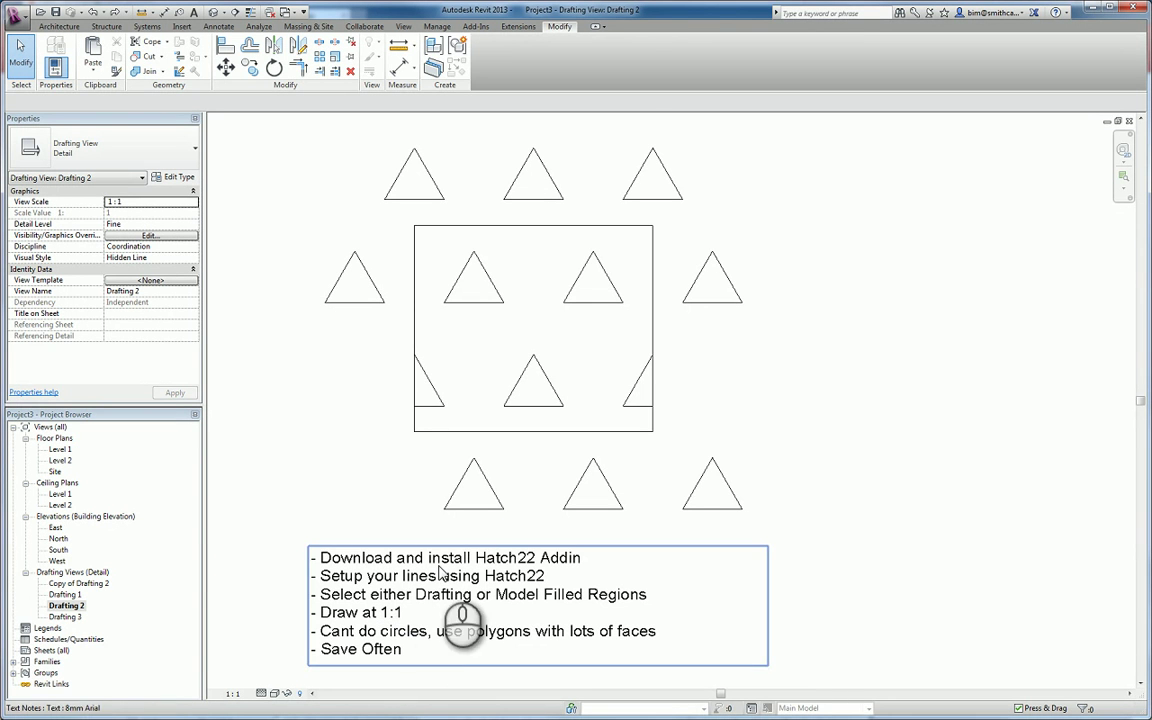
click(486, 508)
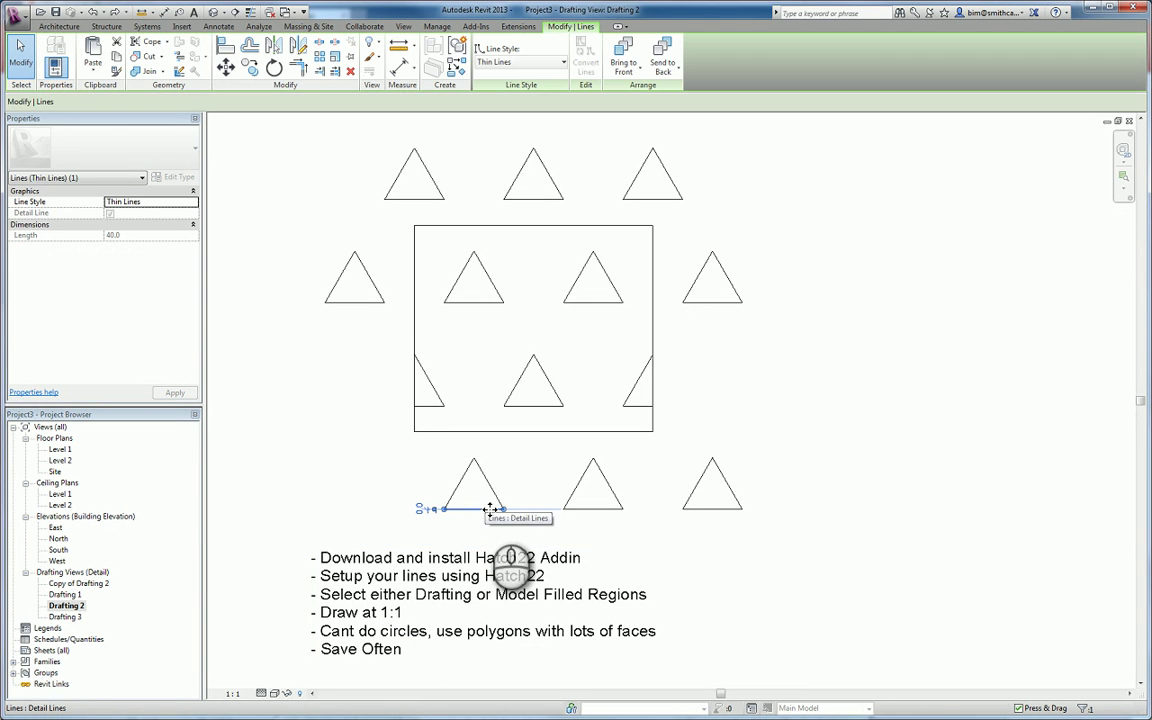
key(Escape)
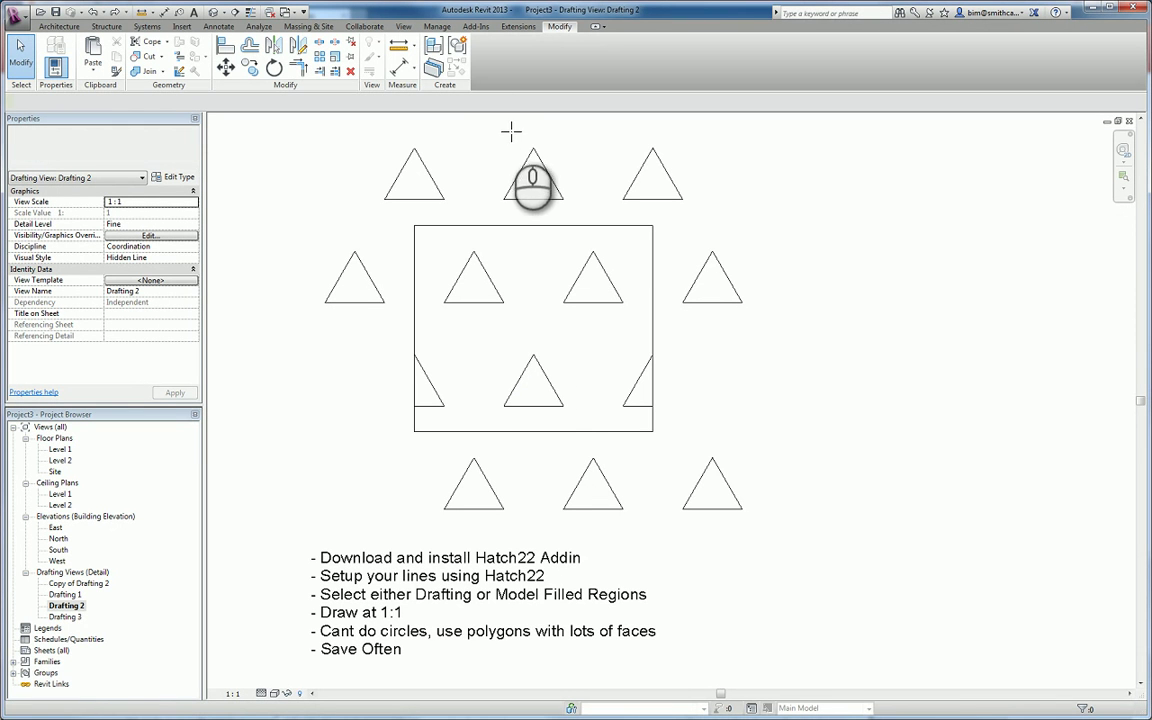
key(d)
key(l)
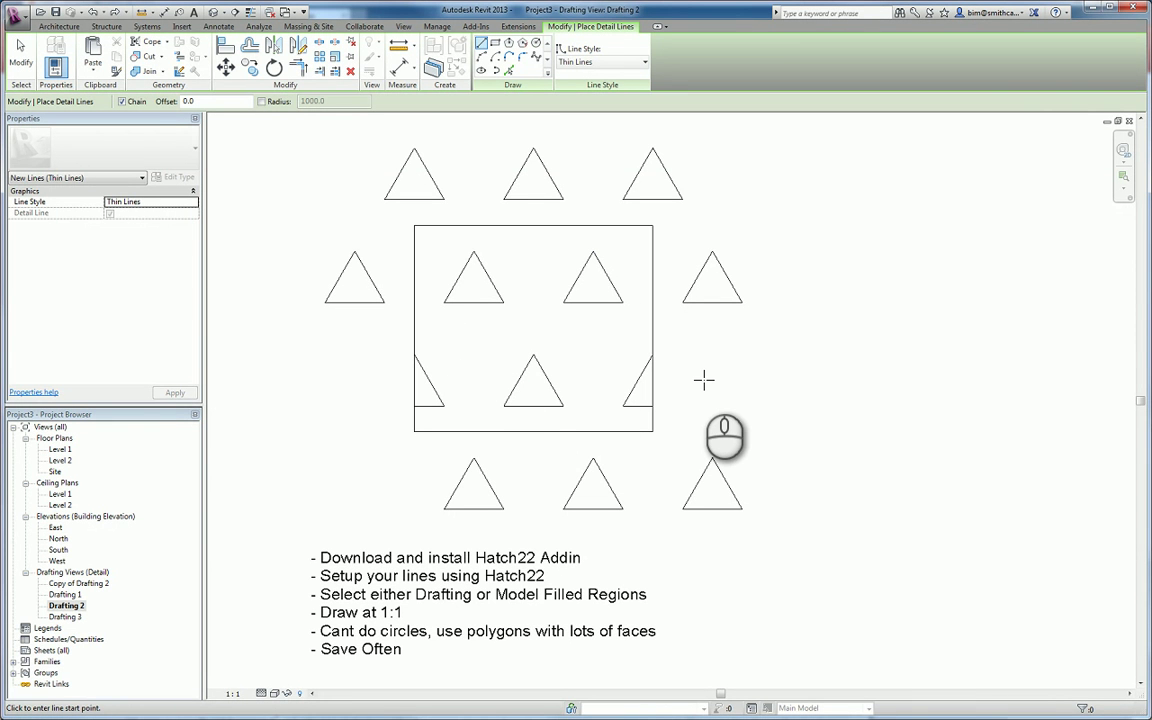
key(Escape)
key(Escape)
middle_drag(707, 386, 671, 380)
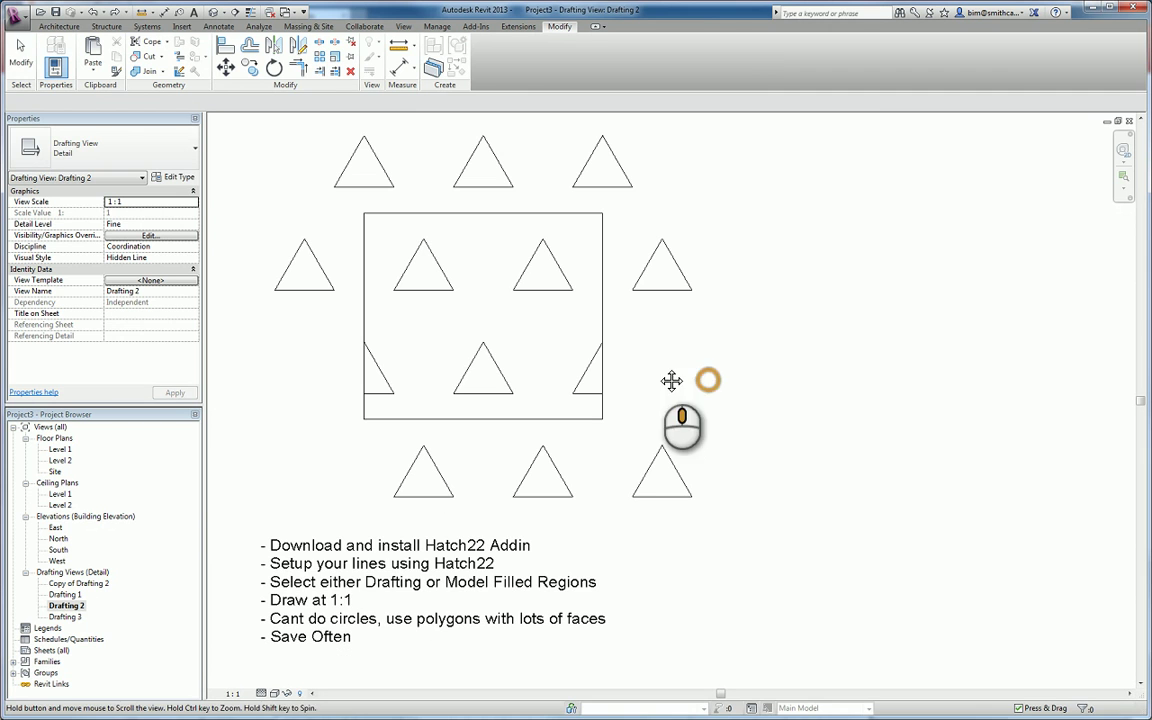
Launch the hatch22-2012 add-in and make its line subcategories.
click(475, 27)
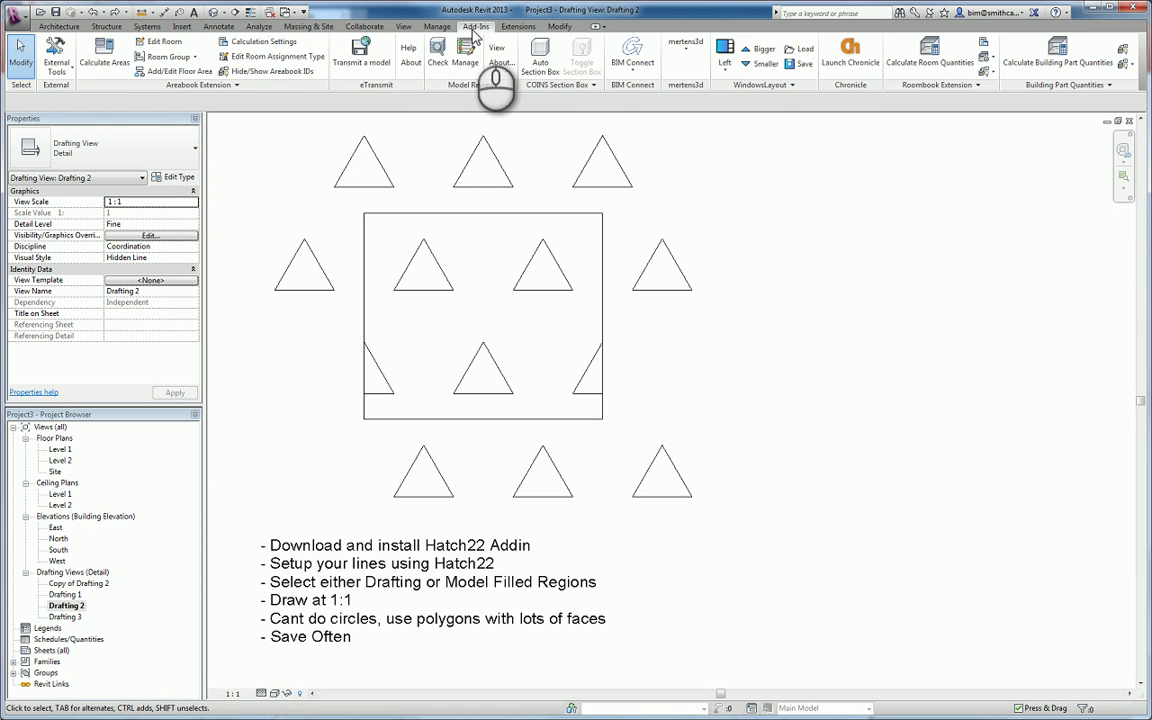
click(57, 74)
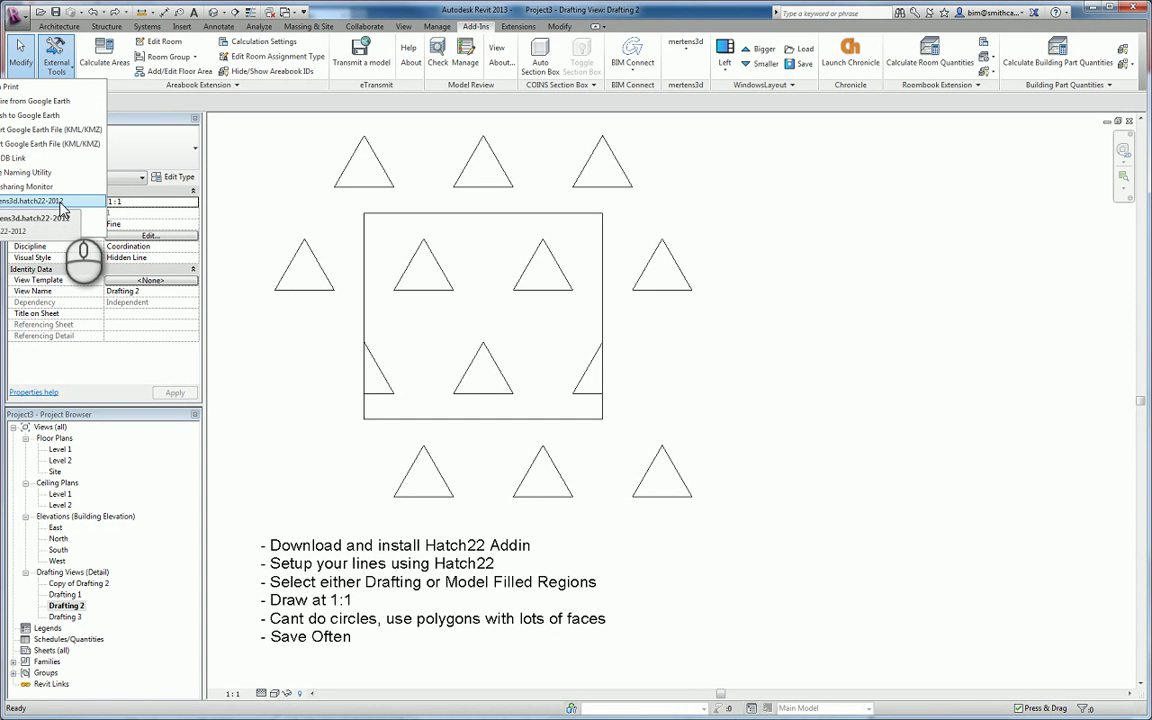
click(60, 202)
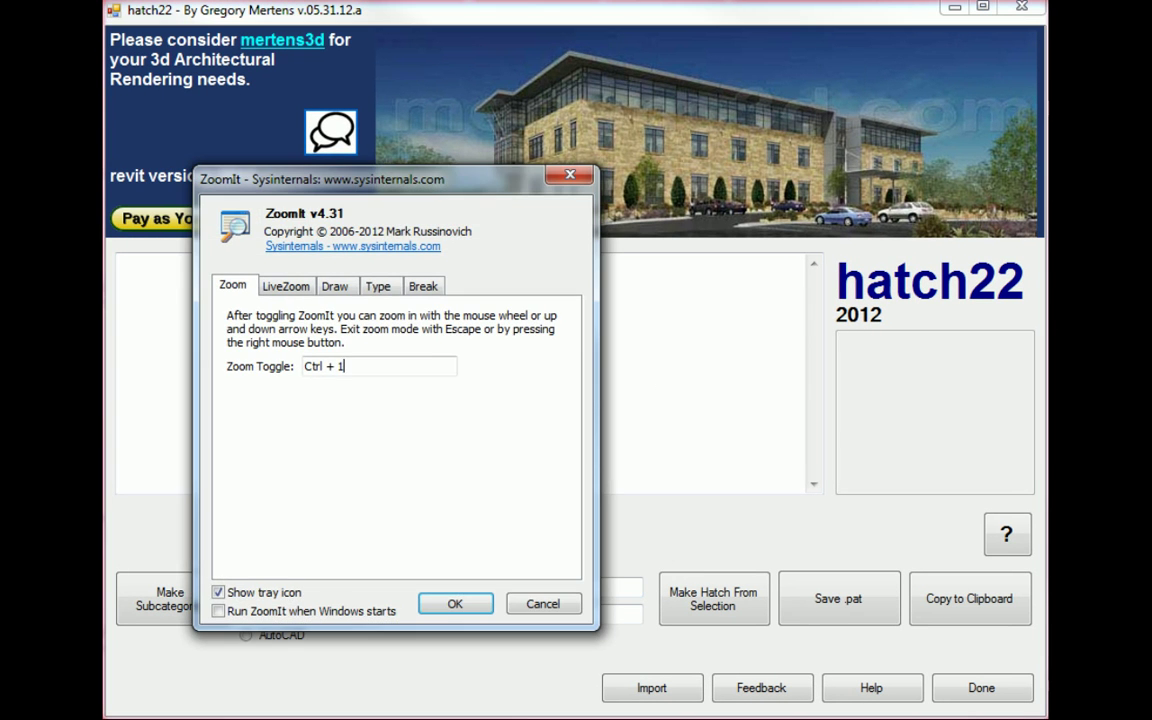
click(455, 605)
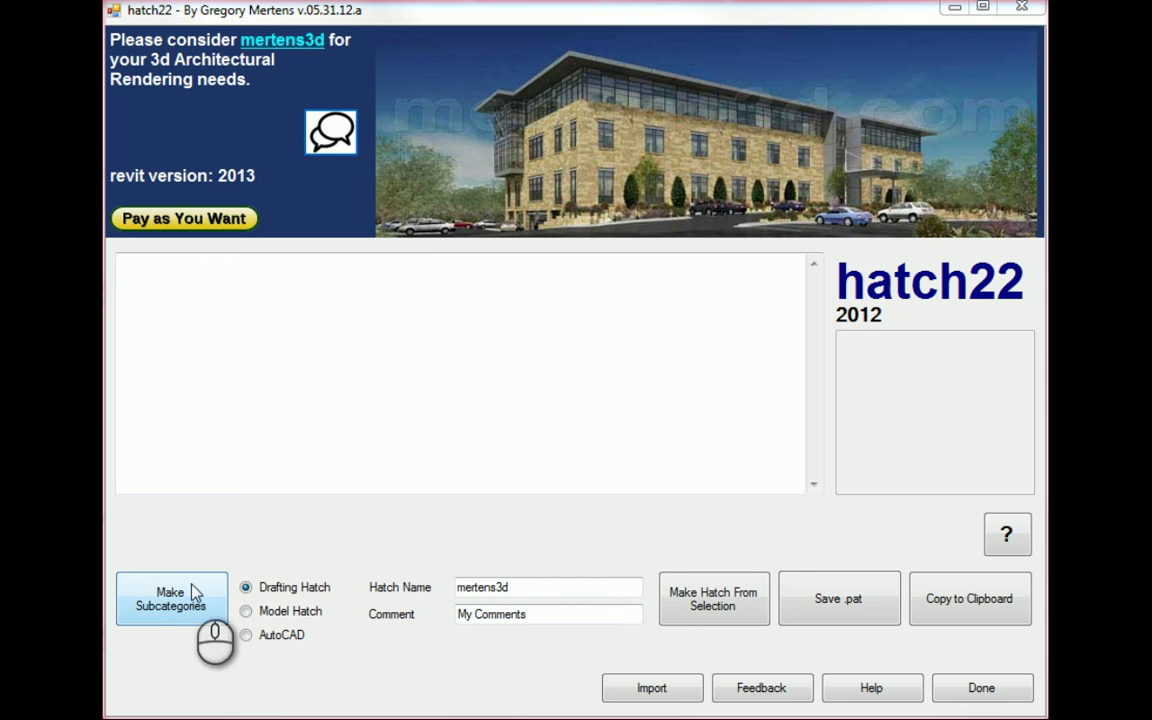
mouse_move(215, 561)
mouse_down()
mouse_move(96, 570)
mouse_move(233, 588)
mouse_move(222, 562)
mouse_up()
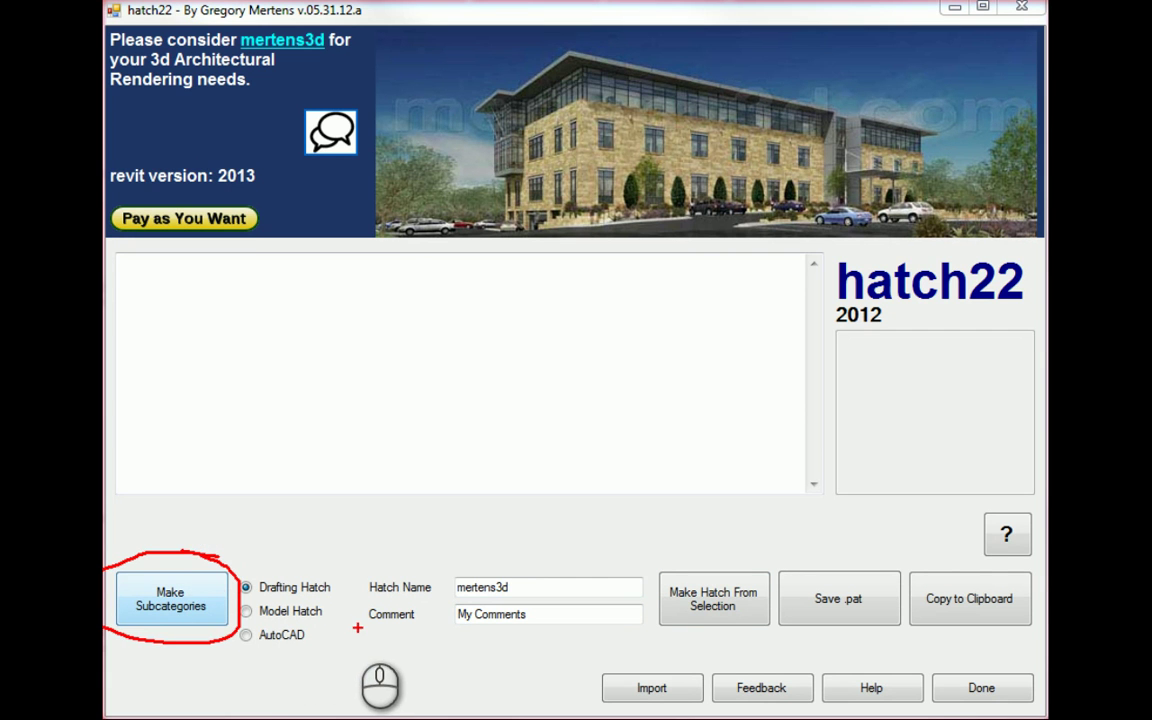
key(Escape)
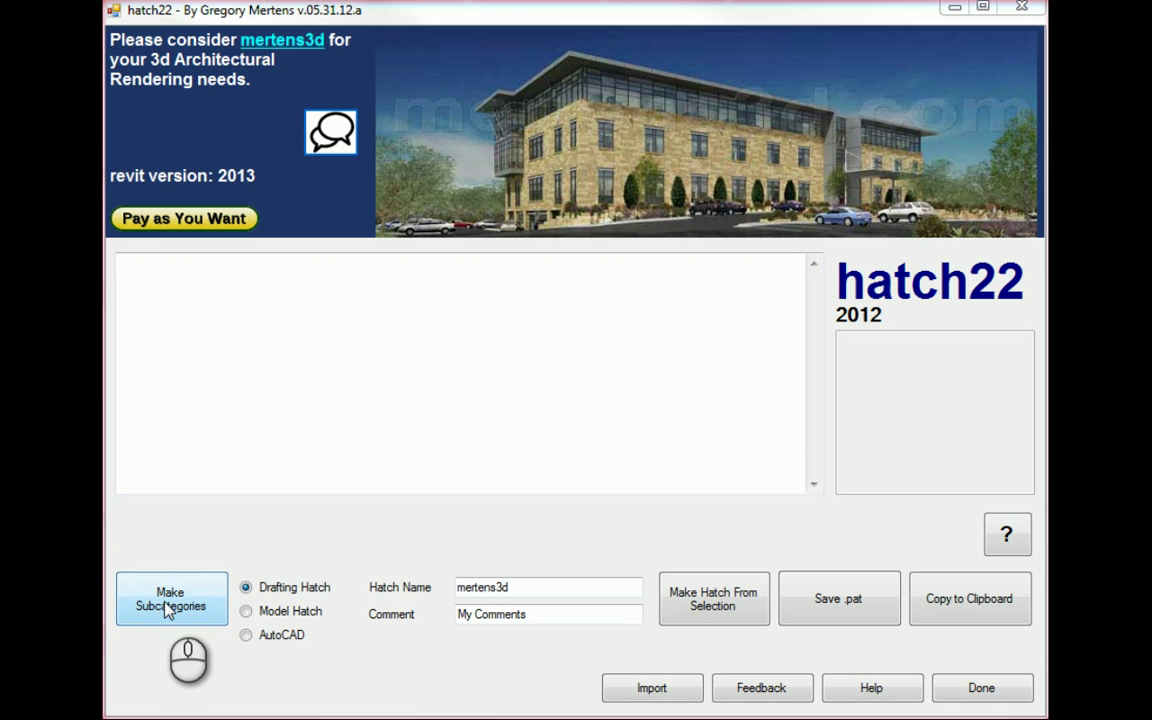
click(167, 608)
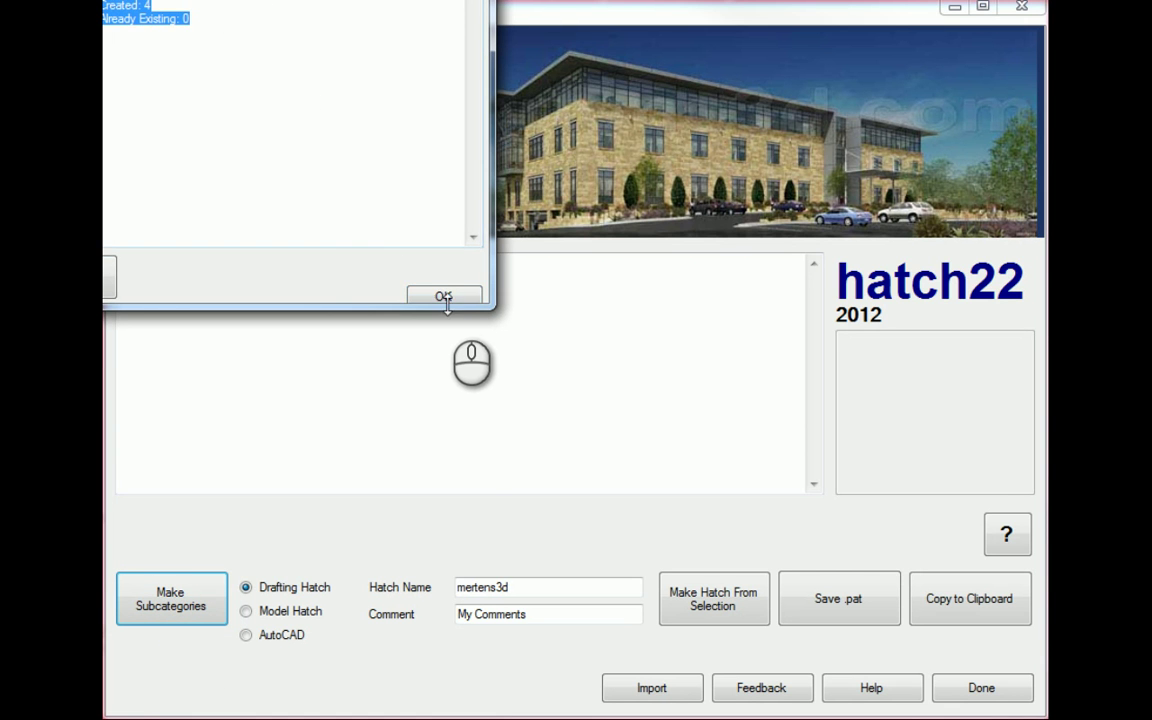
click(444, 297)
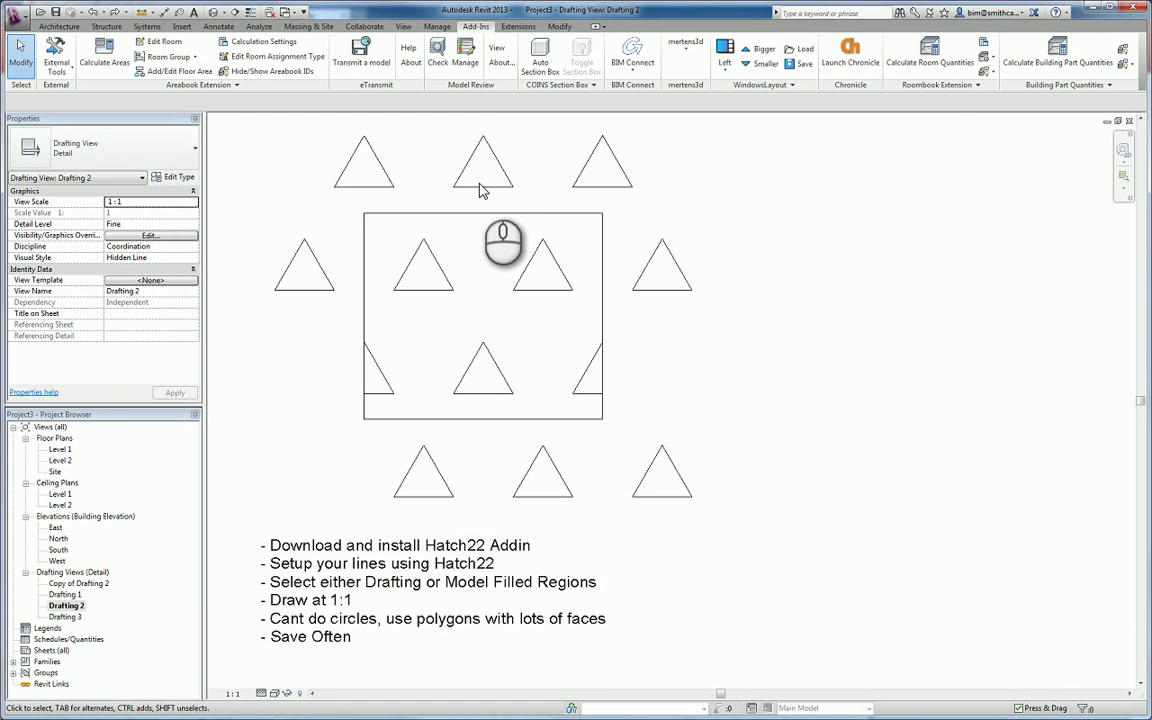
Examine the hatch22 line styles available for detail lines and which parts of the tile they apply to.
key(l)
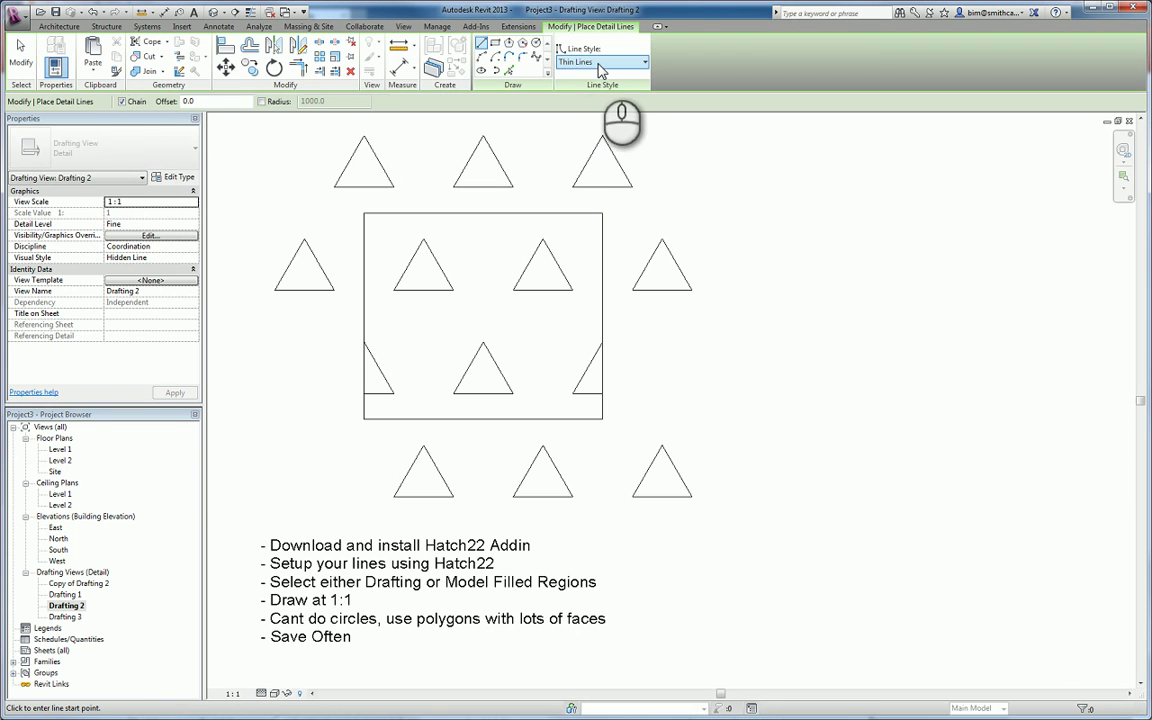
click(602, 64)
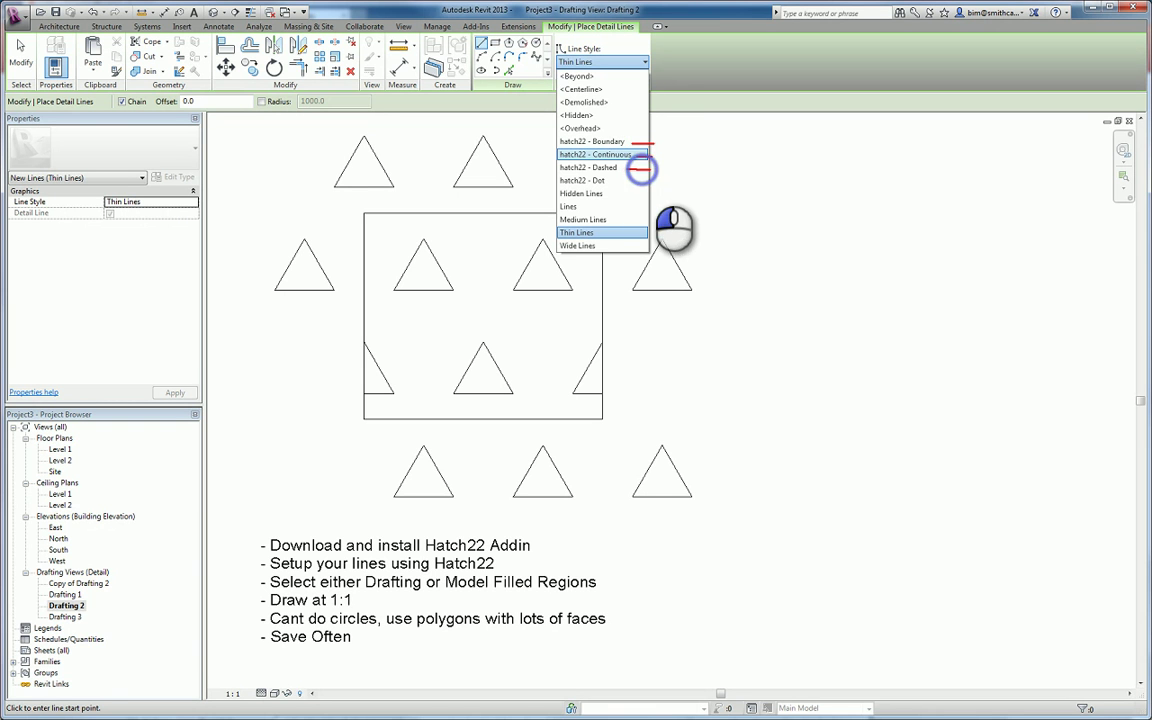
mouse_move(621, 140)
mouse_down()
mouse_move(594, 145)
mouse_move(624, 138)
mouse_up()
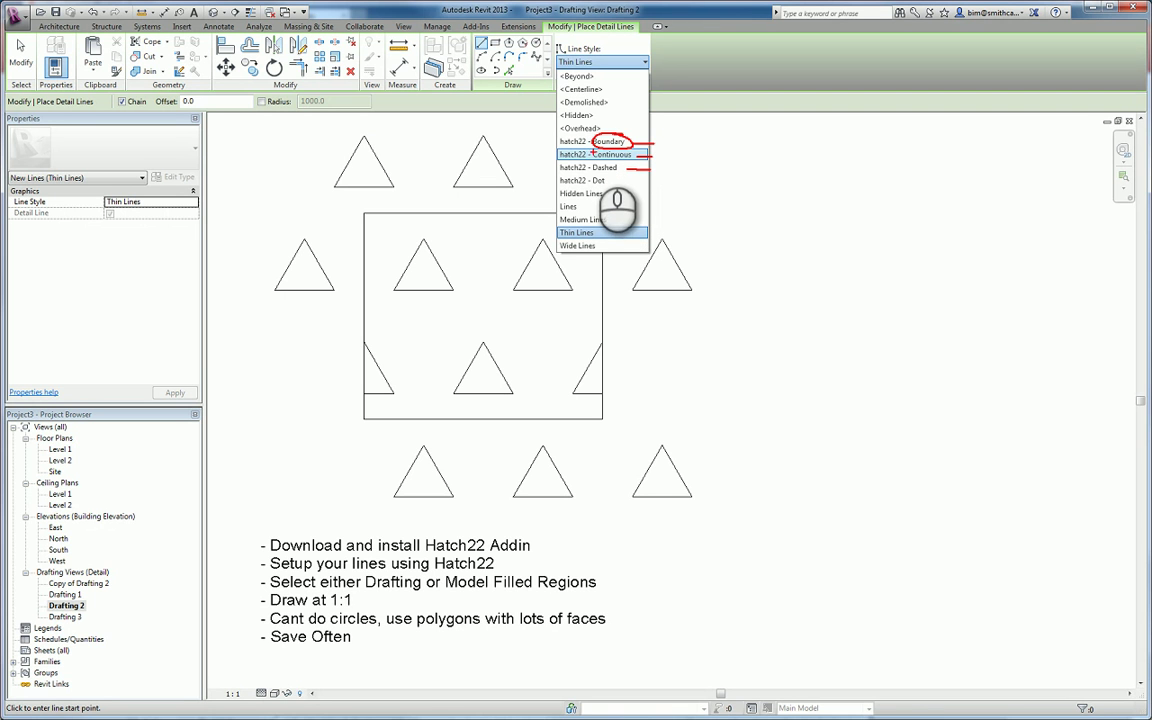
mouse_move(580, 153)
mouse_down()
mouse_move(453, 212)
mouse_move(364, 214)
mouse_move(360, 395)
mouse_move(600, 392)
mouse_move(612, 242)
mouse_up()
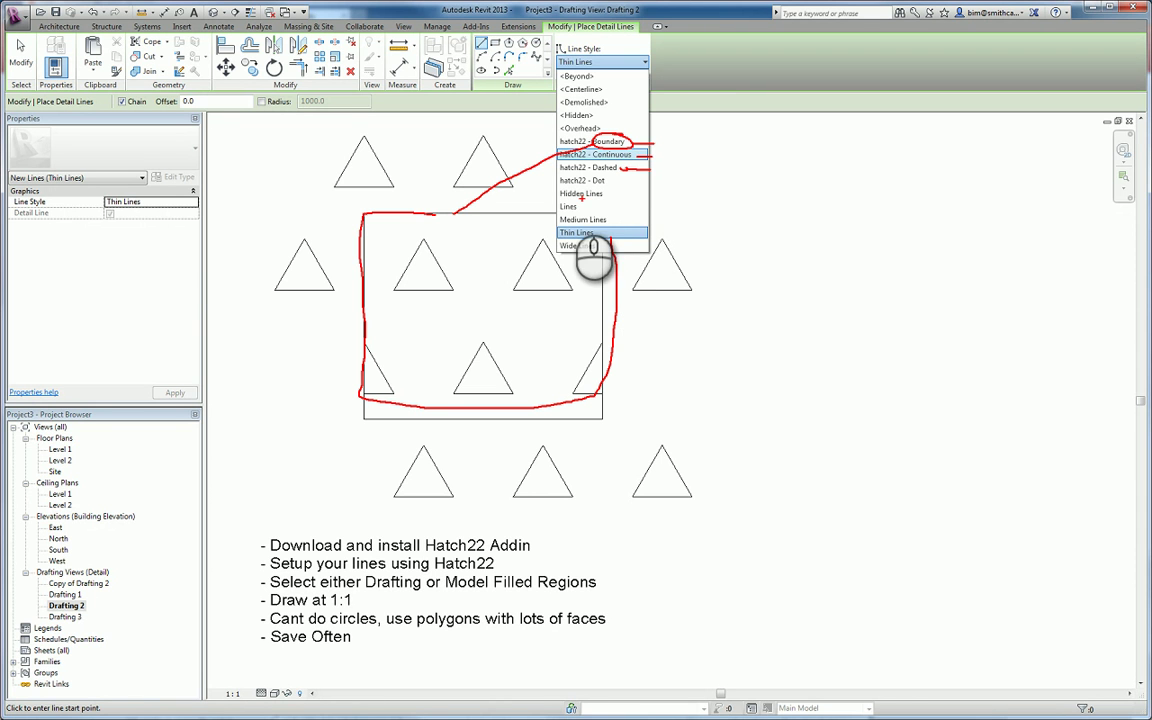
mouse_move(594, 176)
mouse_down()
mouse_move(520, 225)
mouse_move(500, 300)
mouse_move(565, 285)
mouse_move(509, 239)
mouse_up()
mouse_move(433, 243)
mouse_down()
mouse_move(390, 285)
mouse_move(450, 280)
mouse_move(445, 397)
mouse_move(520, 400)
mouse_move(462, 322)
mouse_up()
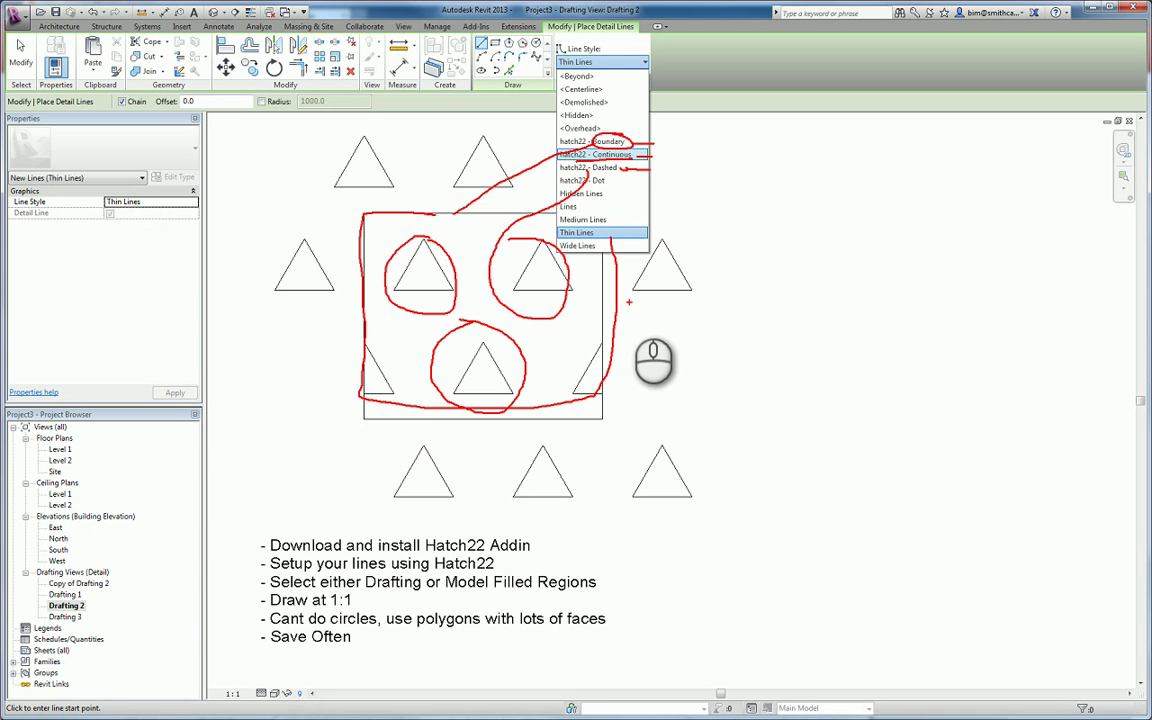
key(Escape)
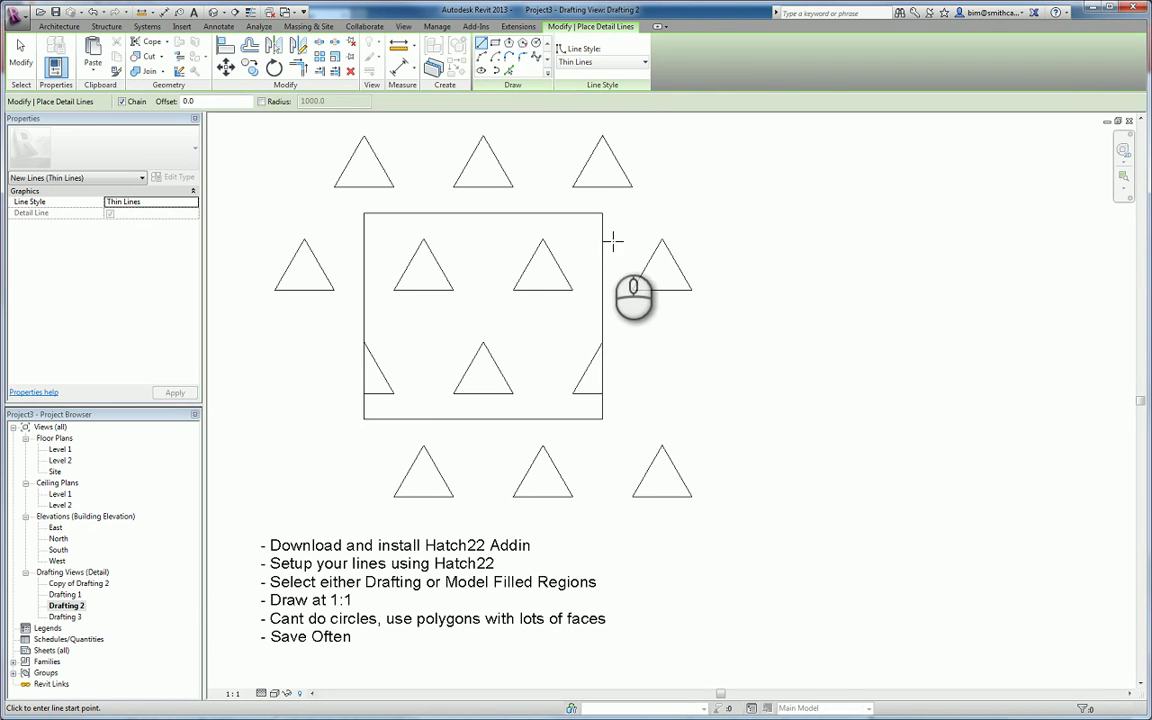
key(Escape)
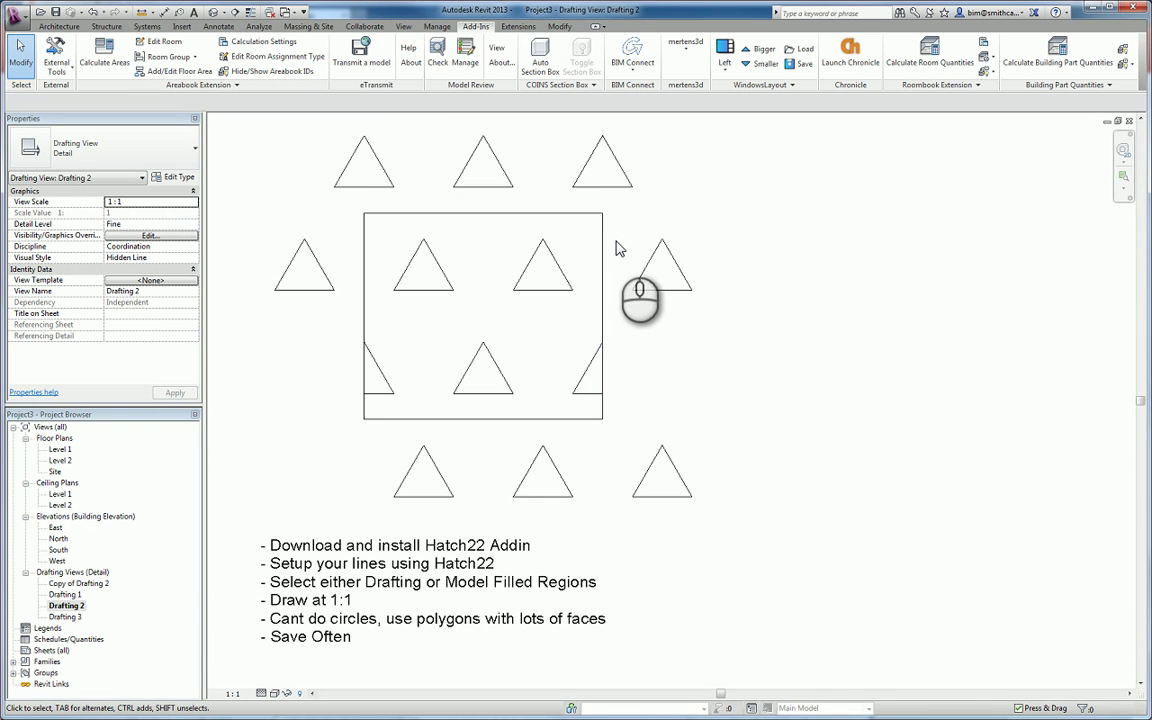
Assign the hatch22 - Boundary line style to the four lines of the rectangle enclosing the tile.
key(Tab)
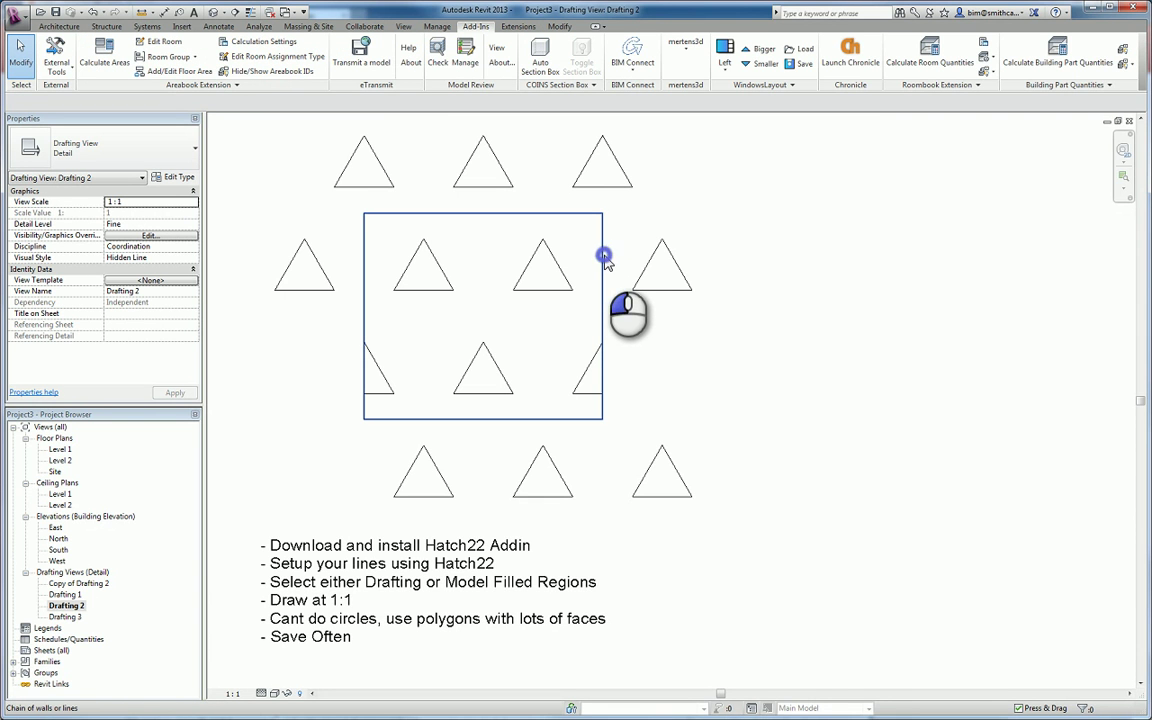
click(604, 258)
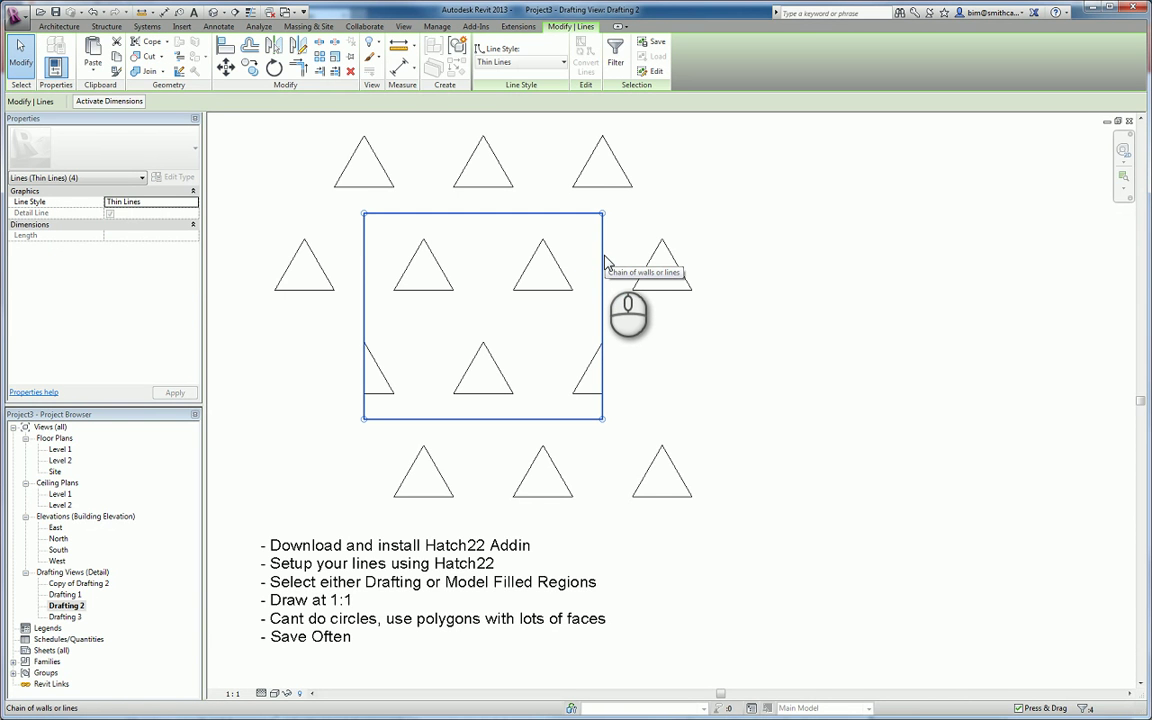
click(543, 68)
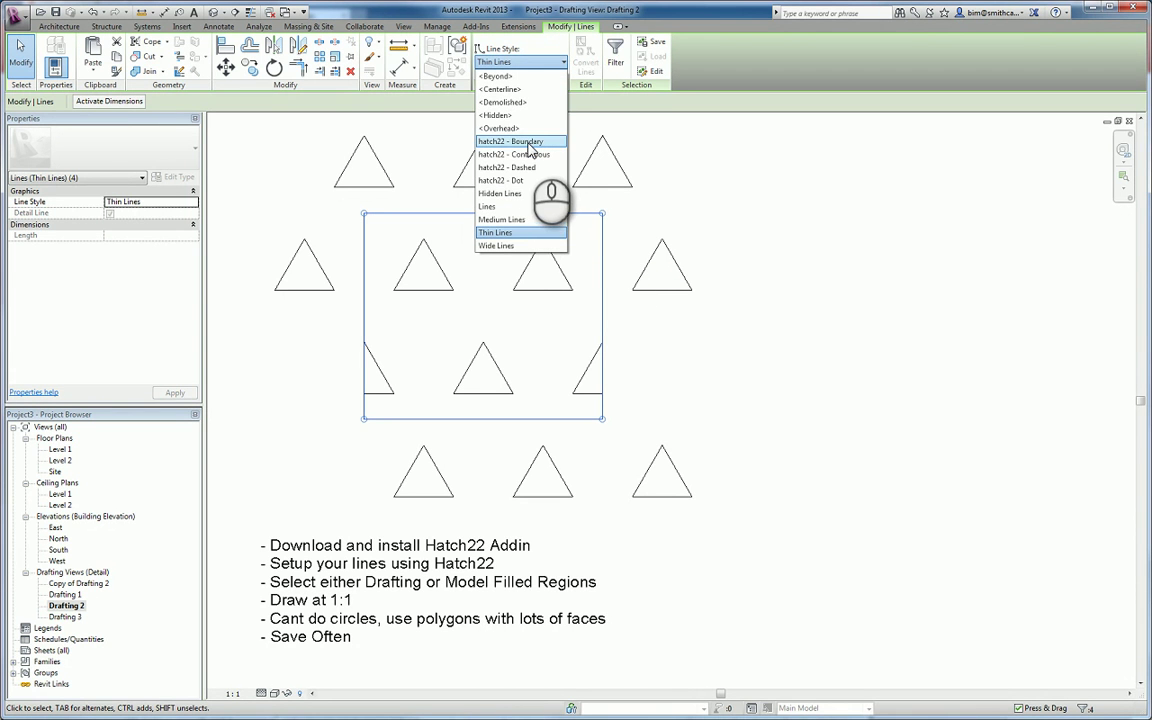
click(530, 143)
click(754, 246)
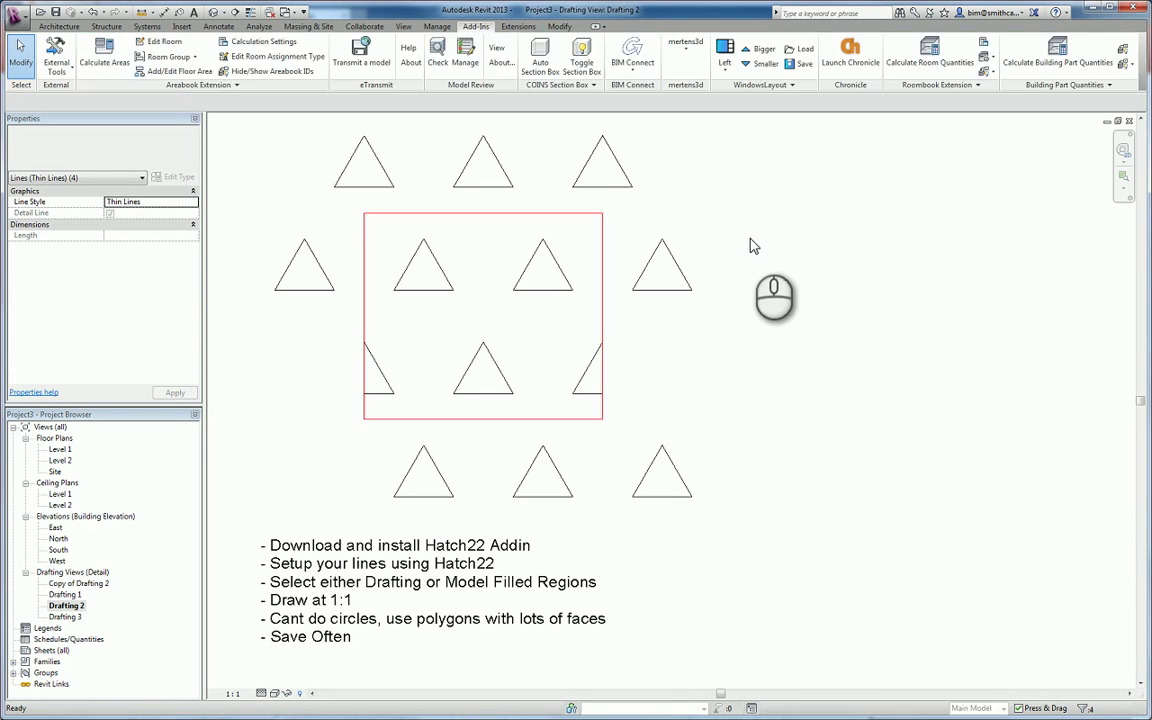
click(690, 252)
click(555, 212)
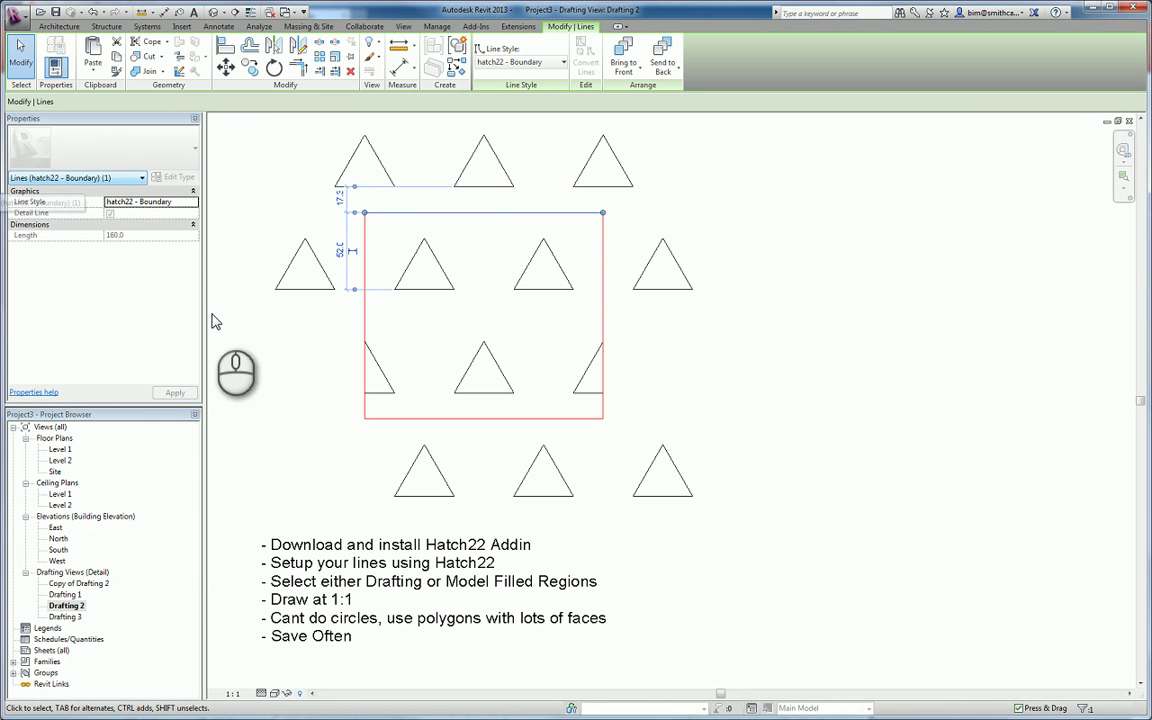
click(465, 347)
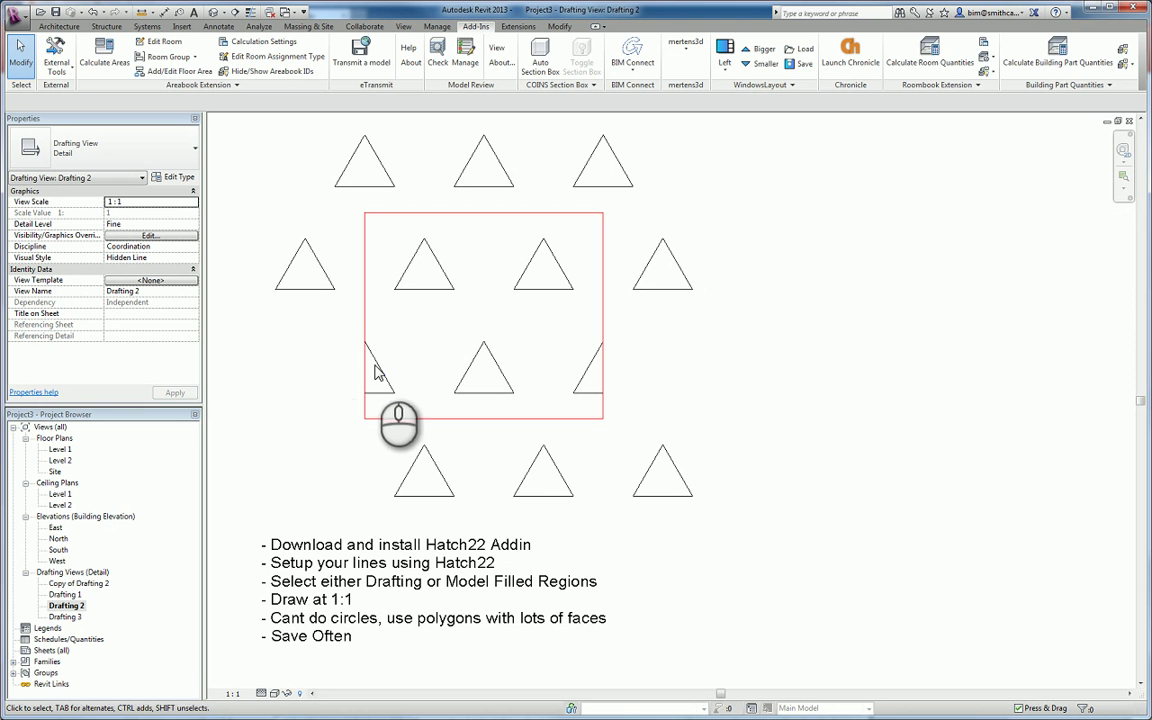
Assign the hatch22 - Dashed line style to all whole and trimmed triangles inside the rectangle.
drag(345, 232, 613, 414)
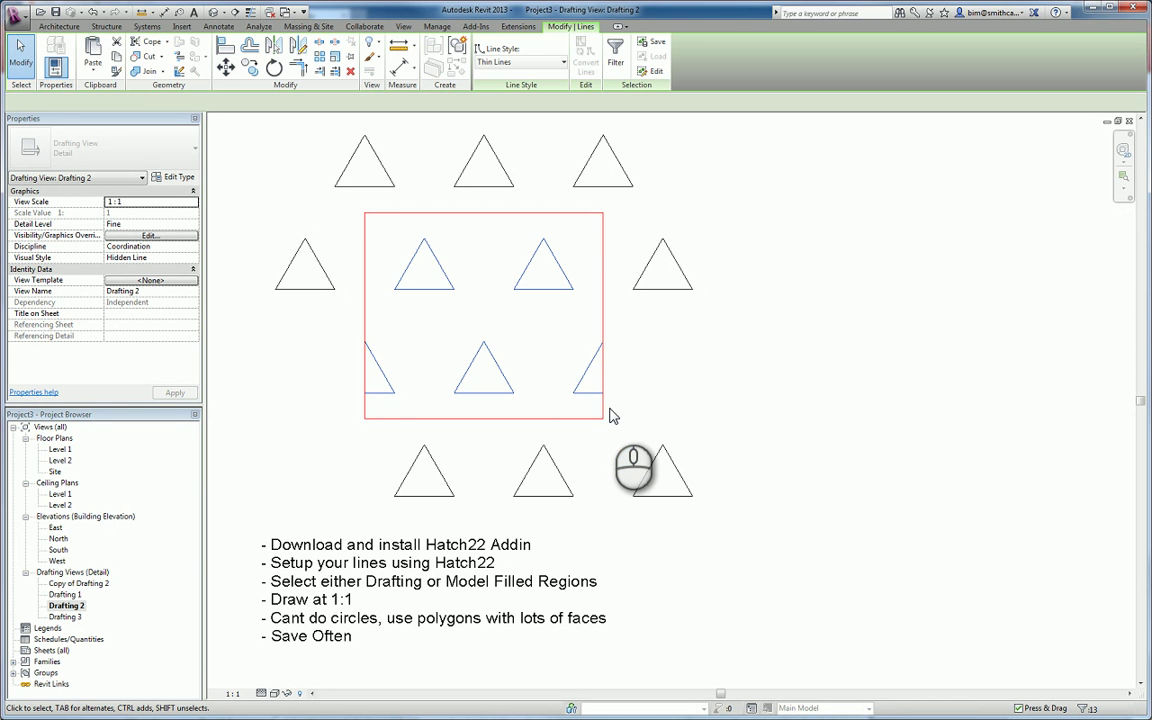
click(515, 63)
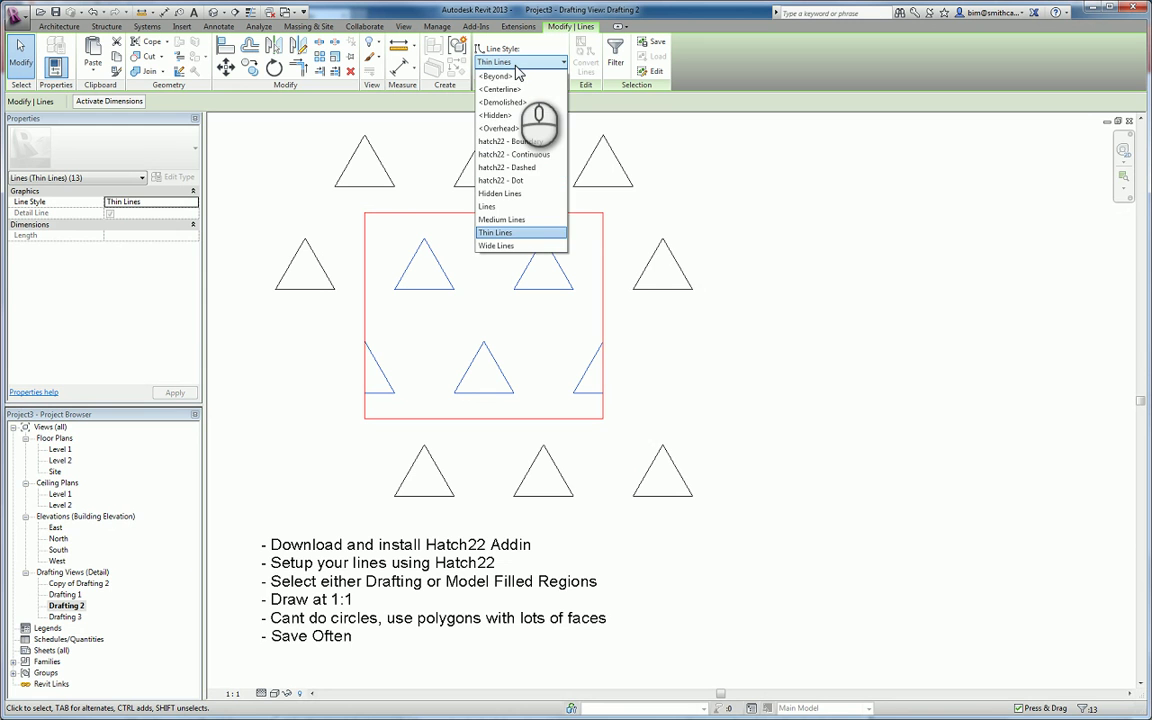
click(541, 172)
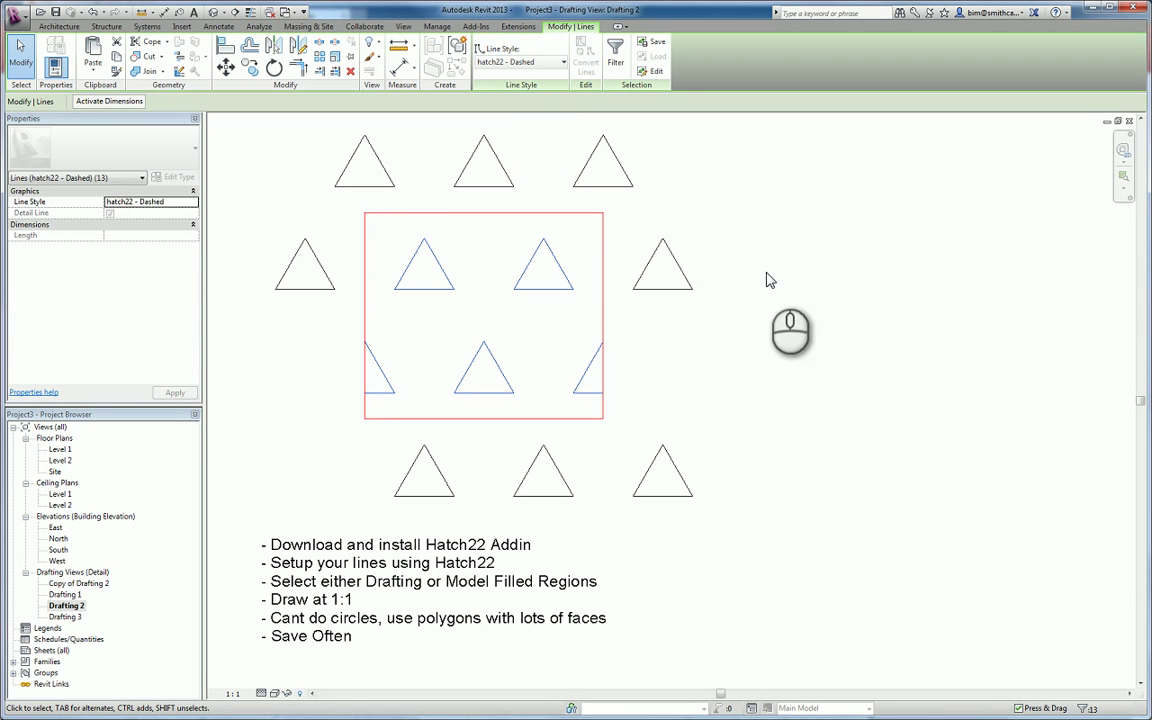
click(691, 252)
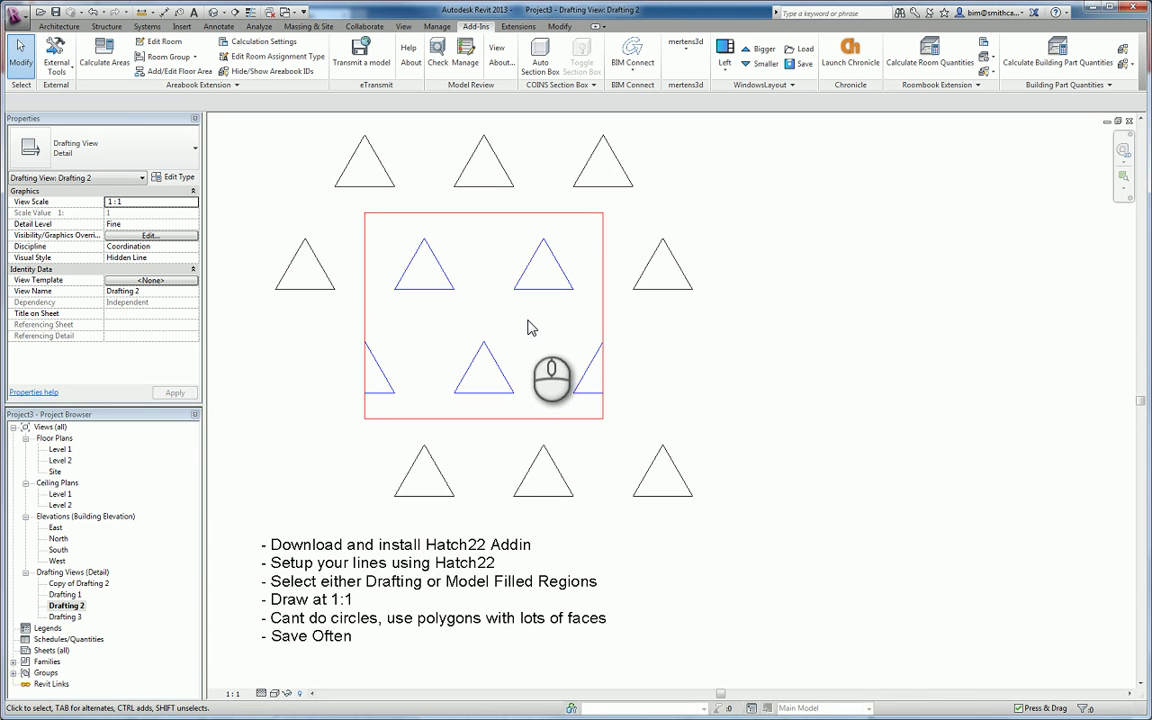
Select the boundary rectangle together with its inner triangles and launch the hatch22-2012 add-in.
drag(349, 201, 634, 428)
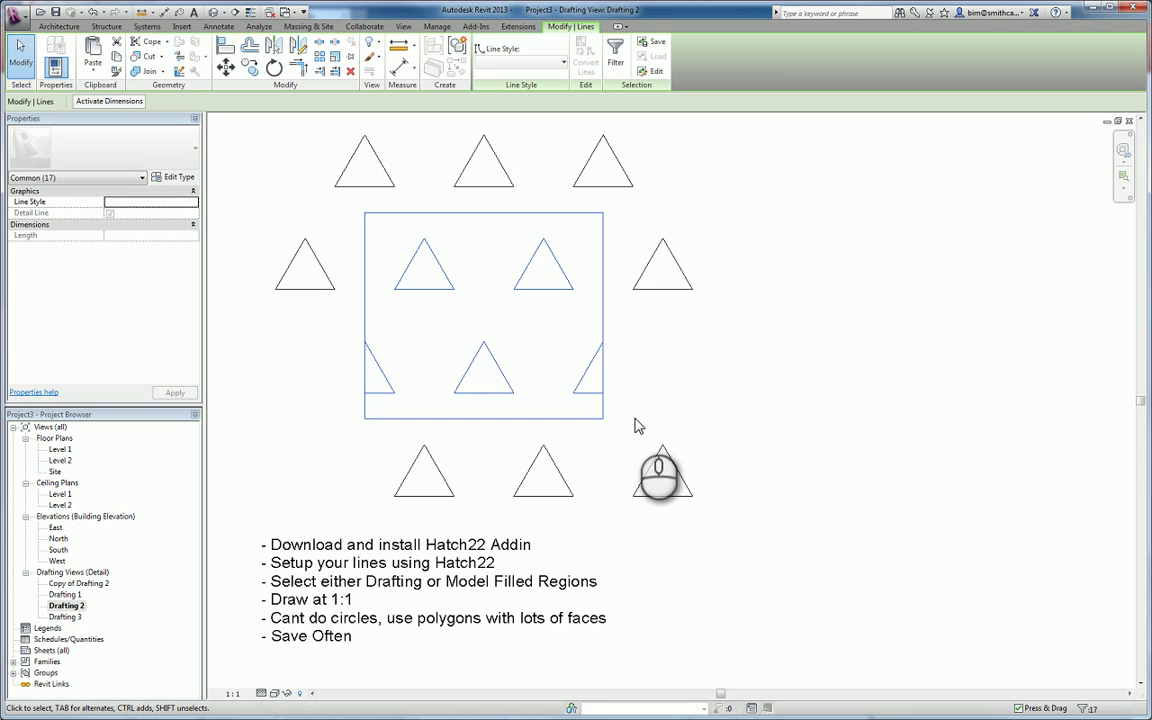
click(477, 27)
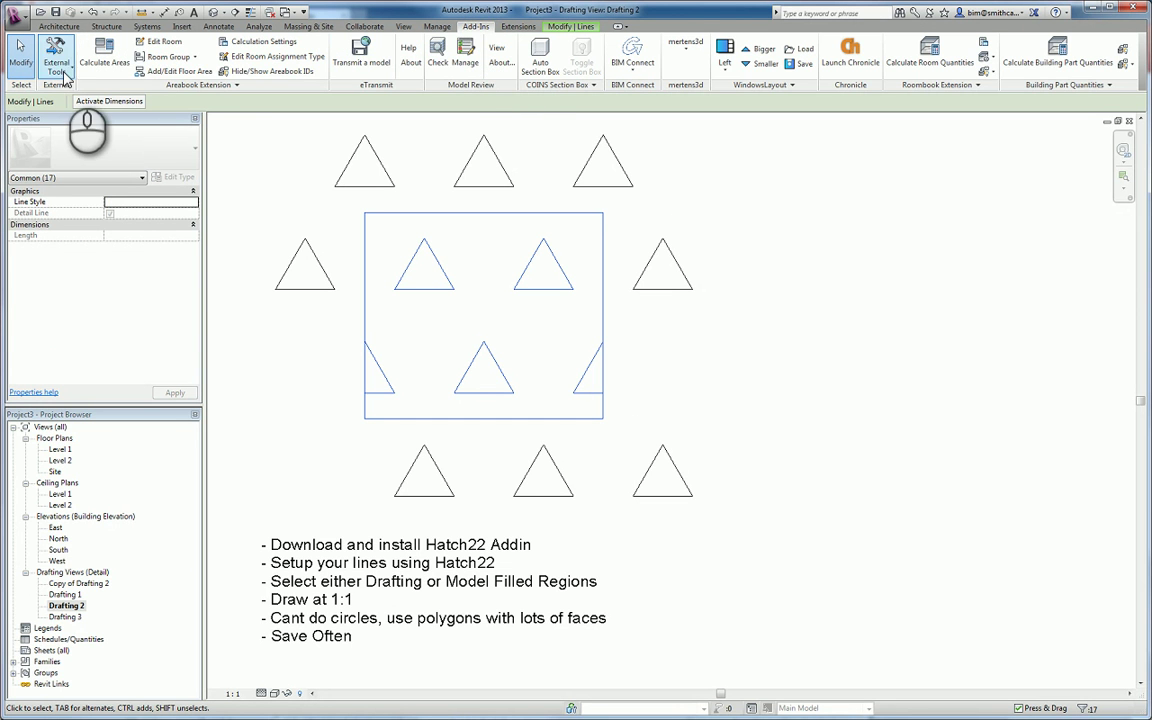
click(56, 58)
click(45, 207)
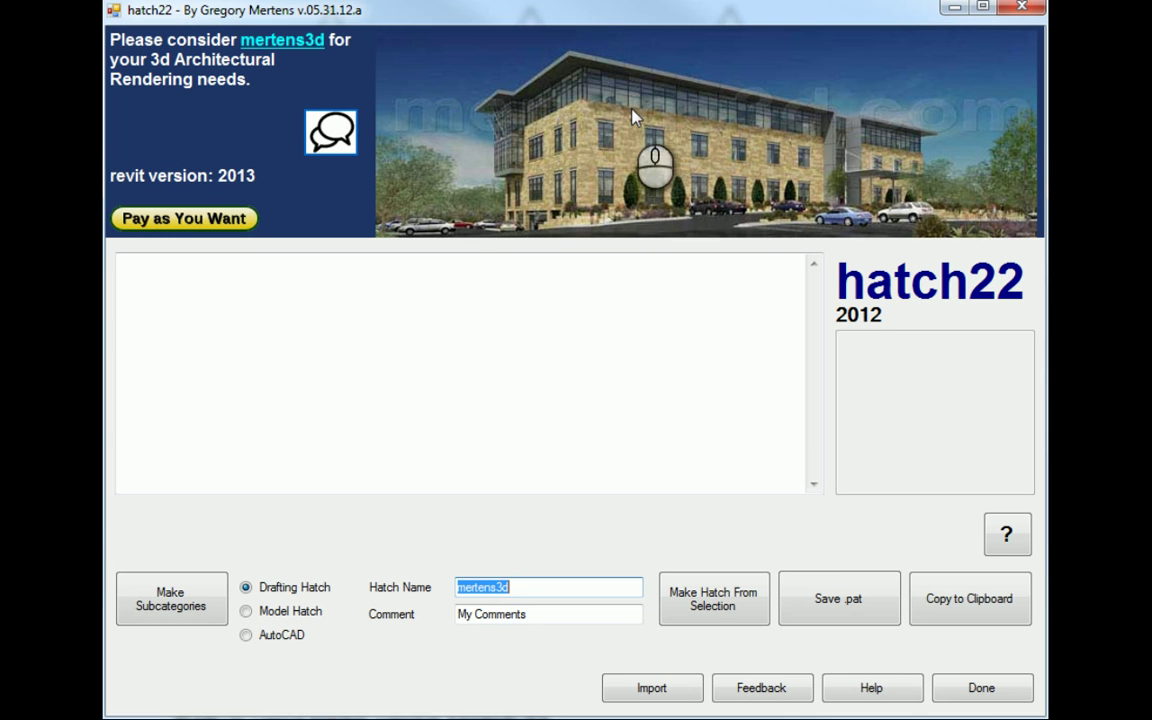
Name the drafting hatch tri and generate its pattern from the selected lines.
drag(560, 587, 373, 587)
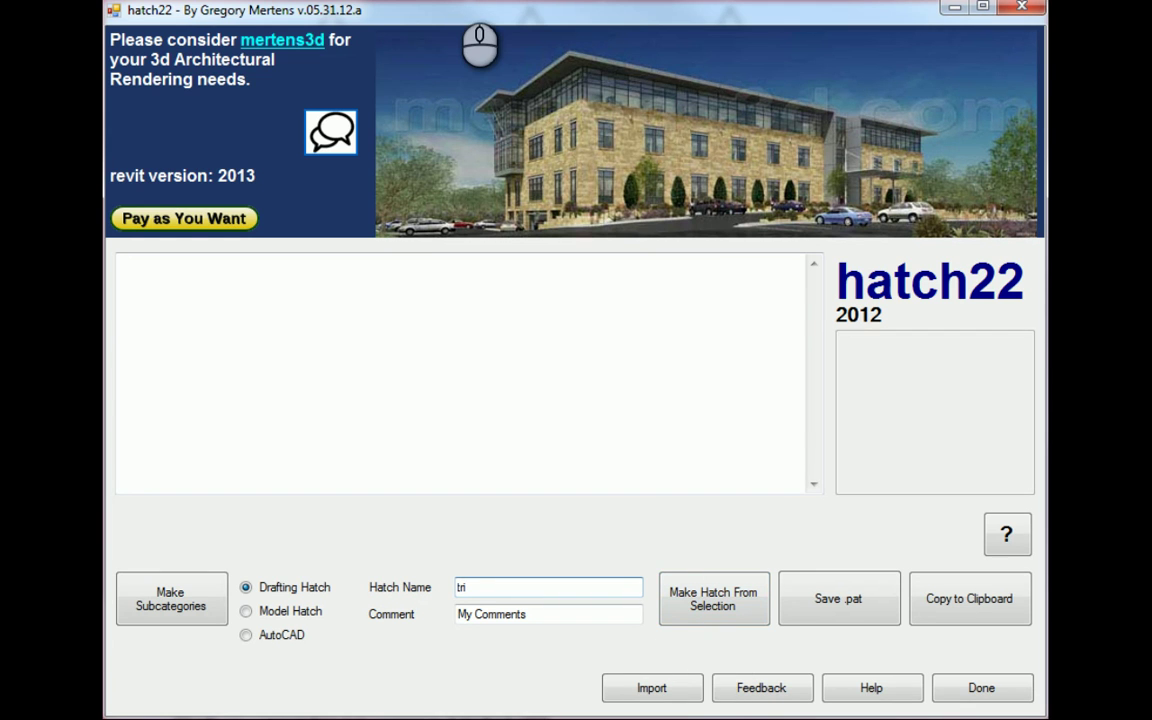
drag(463, 5, 452, 5)
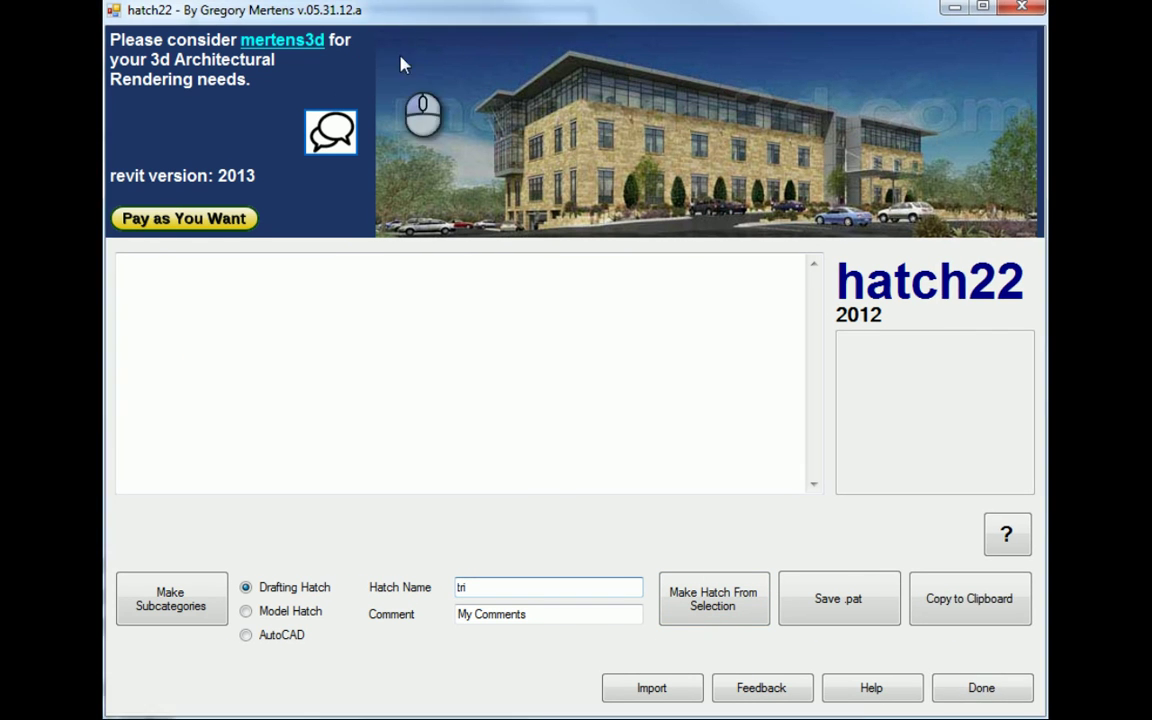
click(737, 612)
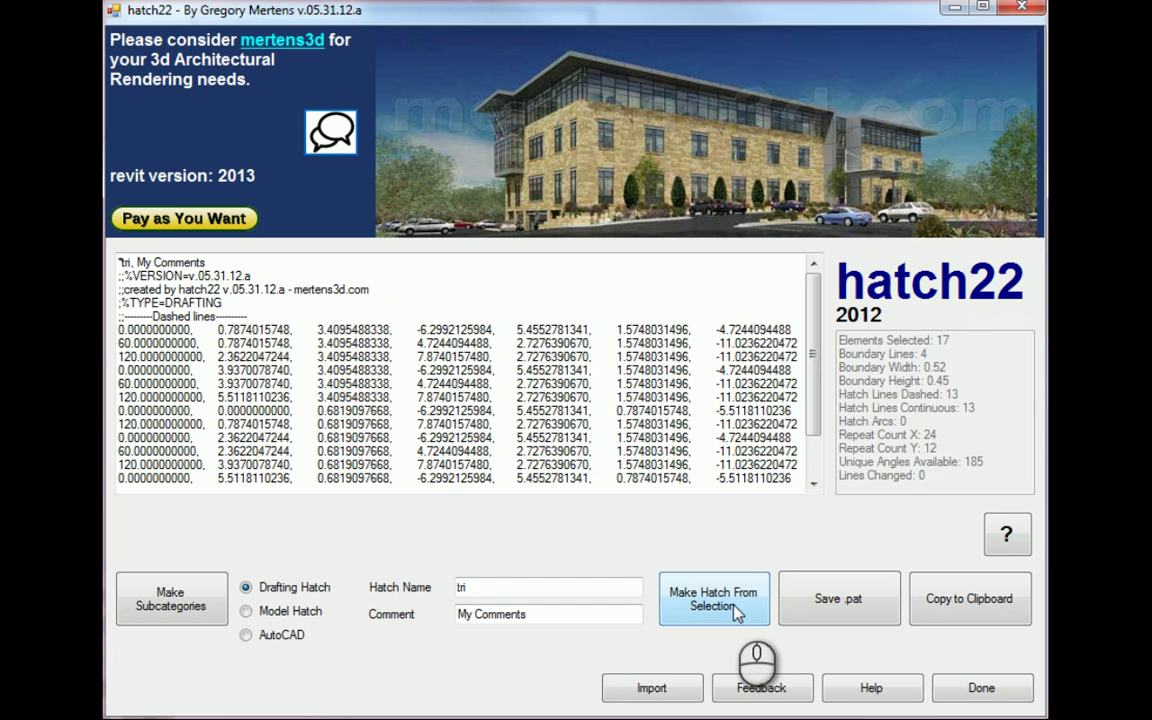
scroll(806, 352, down, 1)
scroll(808, 370, up, 1)
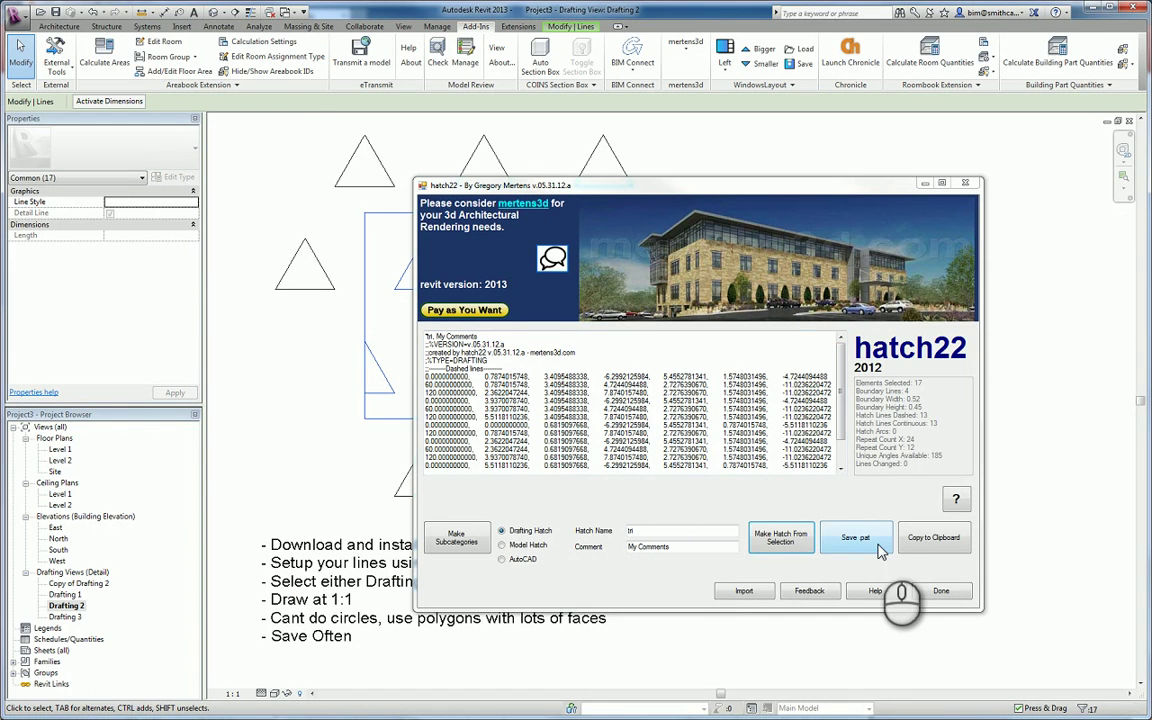
Save the generated hatch as tri.pat in the Documents library and close hatch22.
click(856, 538)
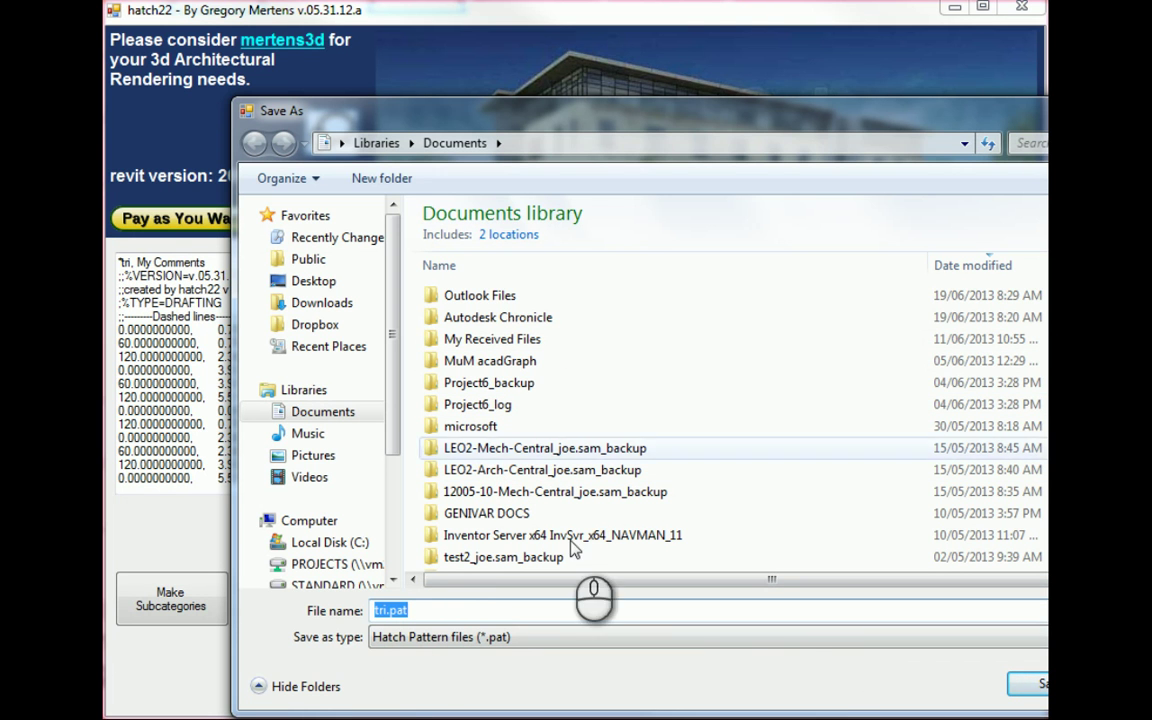
key(Return)
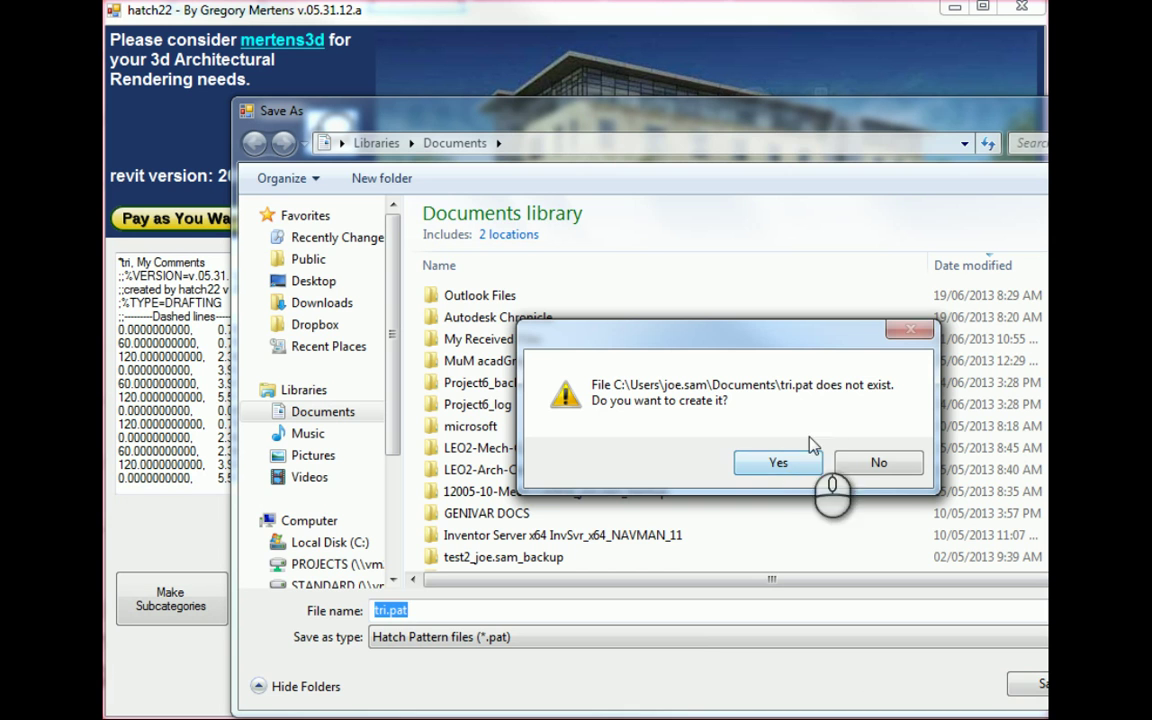
click(800, 465)
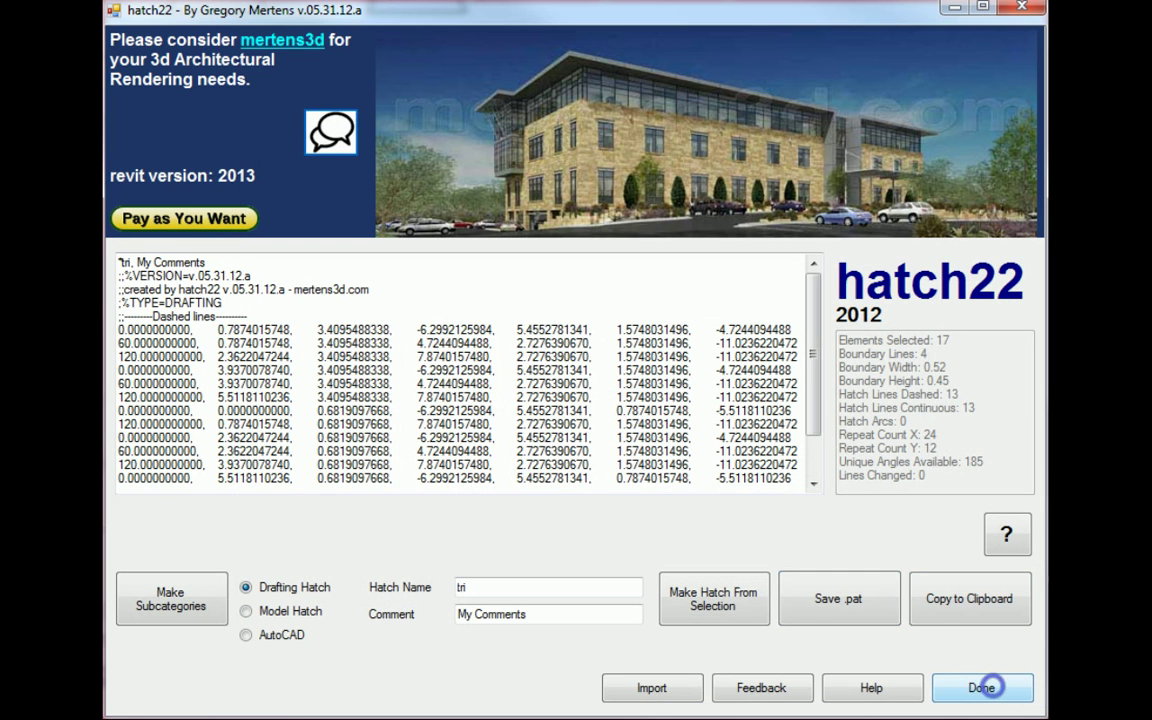
click(982, 687)
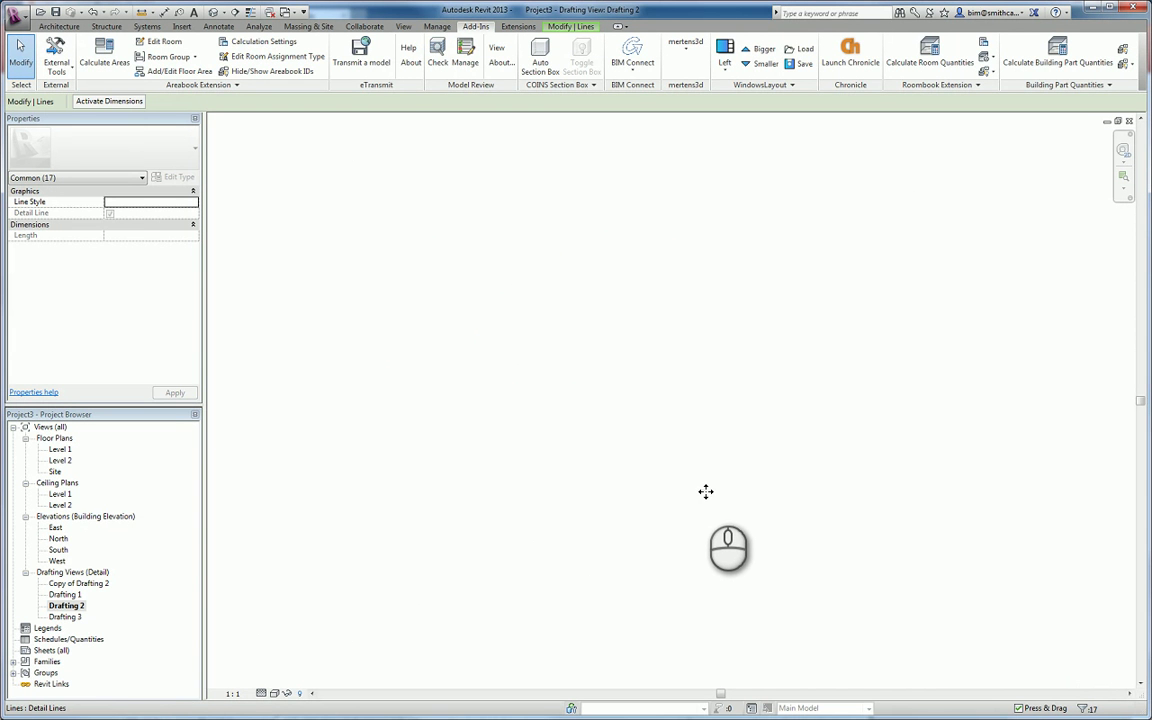
Open the project's fill pattern settings with the Drafting pattern type.
middle_drag(787, 496, 611, 496)
middle_drag(731, 402, 674, 402)
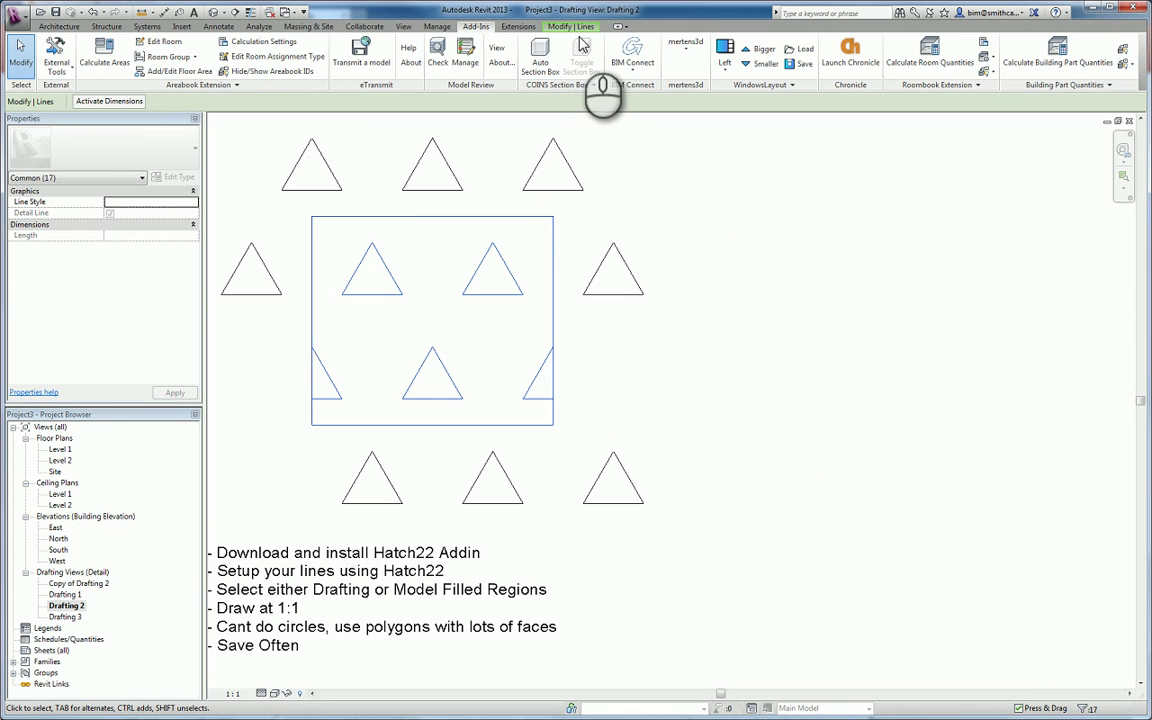
click(446, 28)
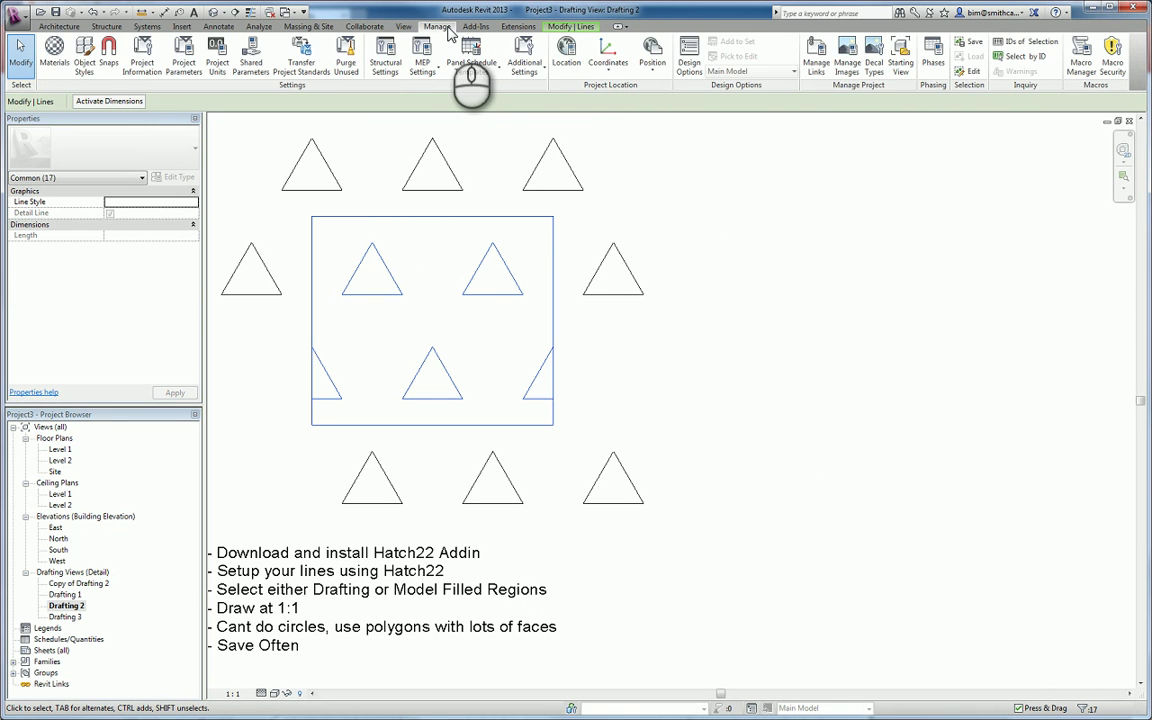
click(527, 79)
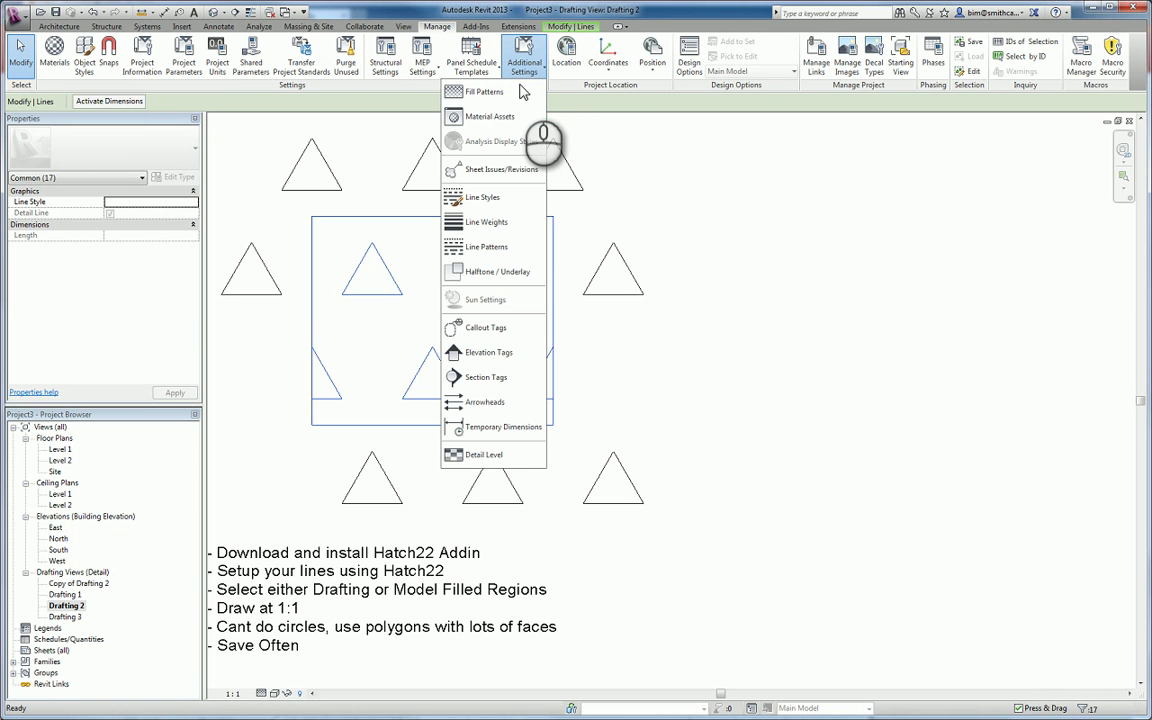
click(521, 93)
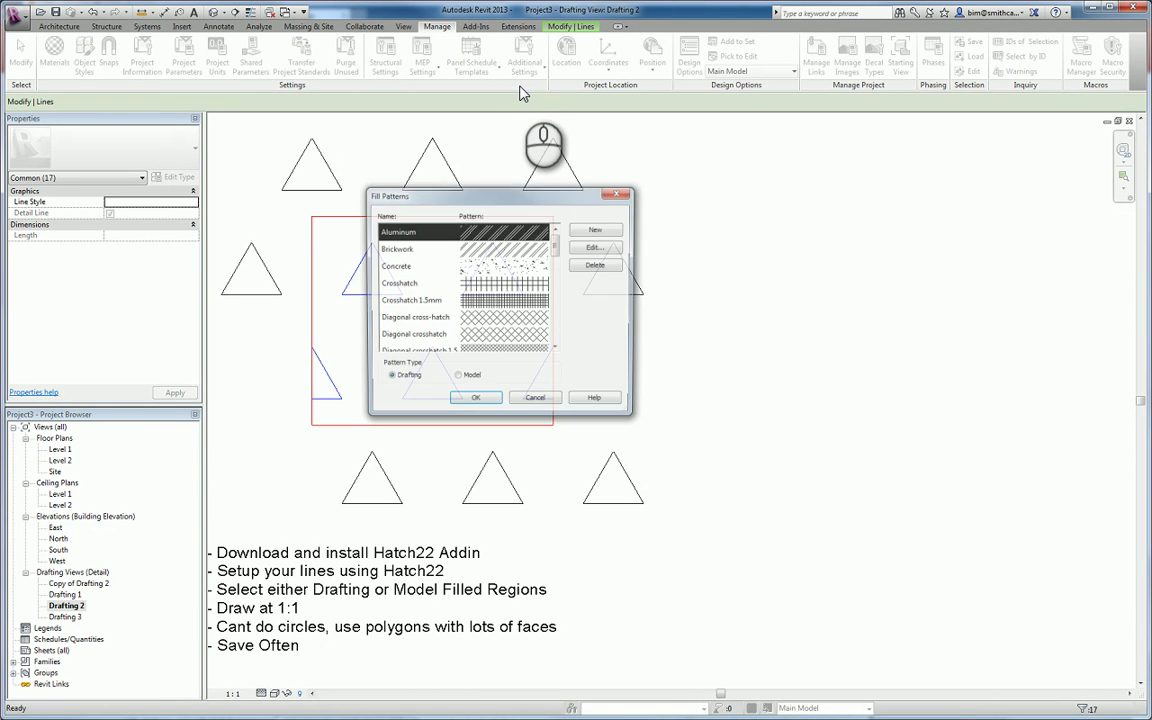
drag(555, 192, 620, 183)
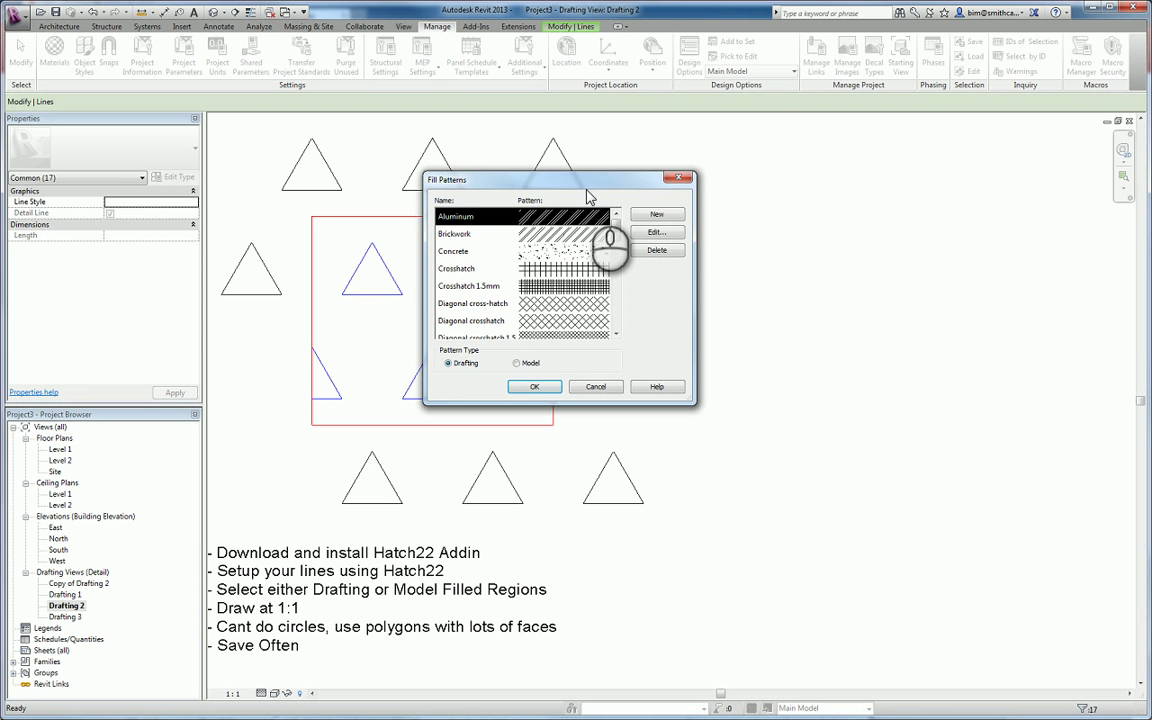
key(ctrl+2)
drag(469, 339, 444, 377)
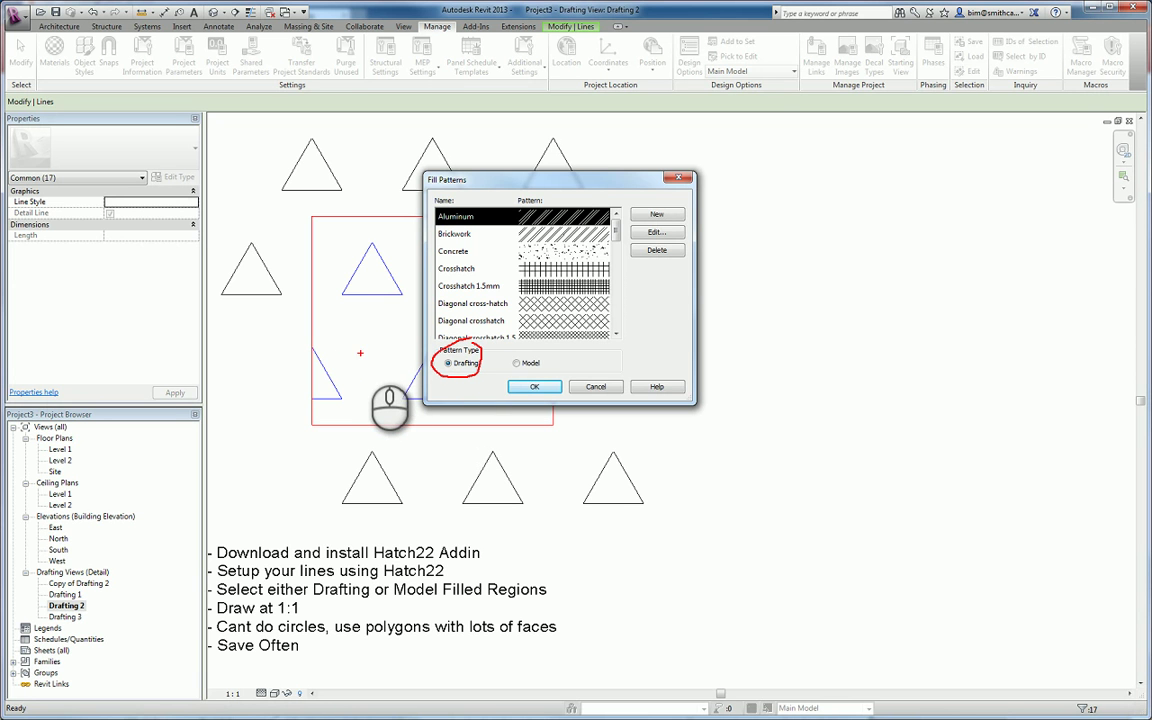
Create a new custom drafting fill pattern and import tri.pat from the Documents folder into it.
click(656, 215)
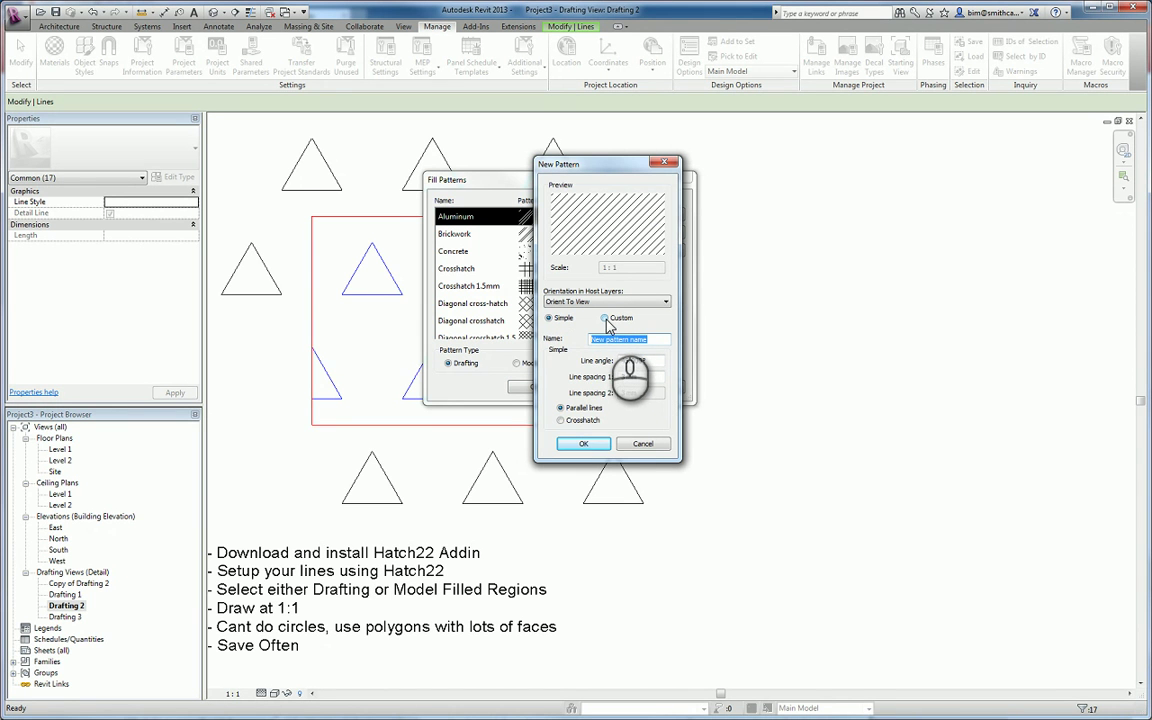
click(606, 319)
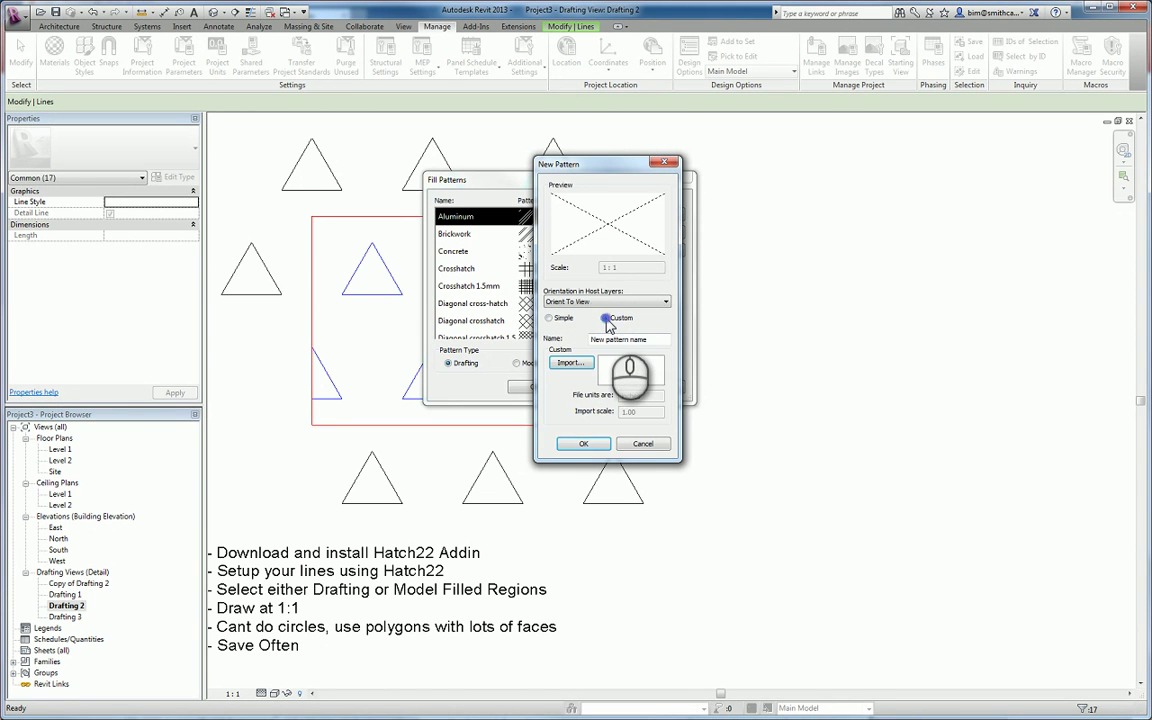
click(571, 366)
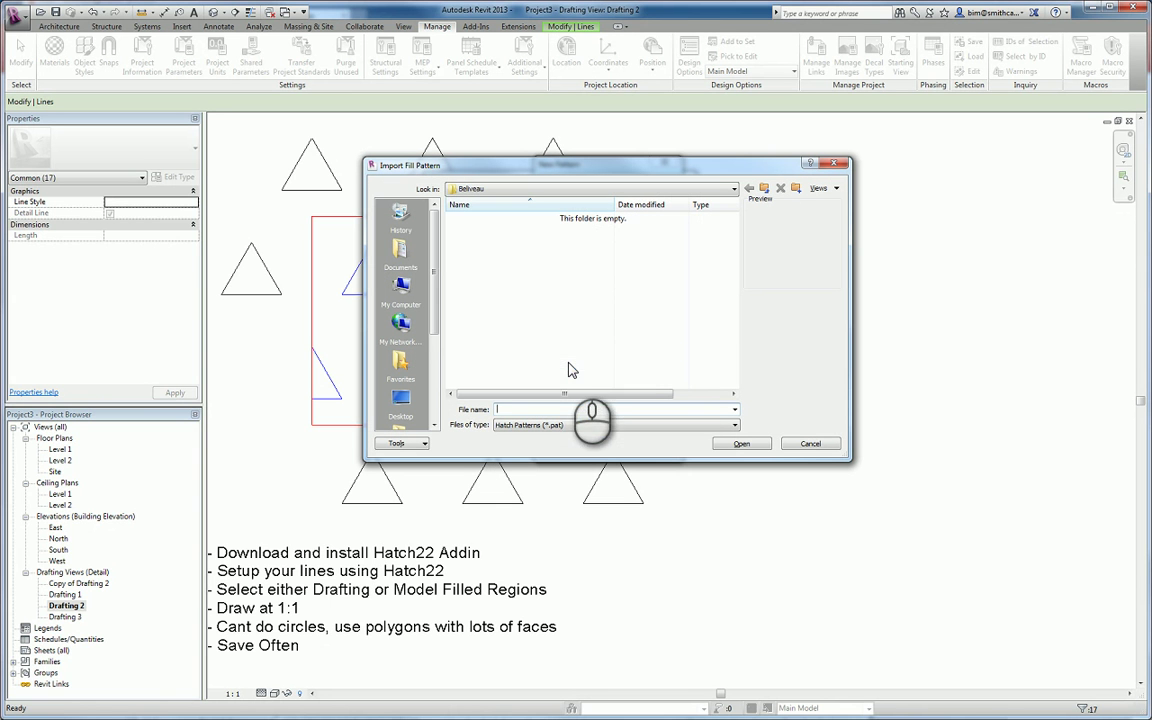
click(403, 258)
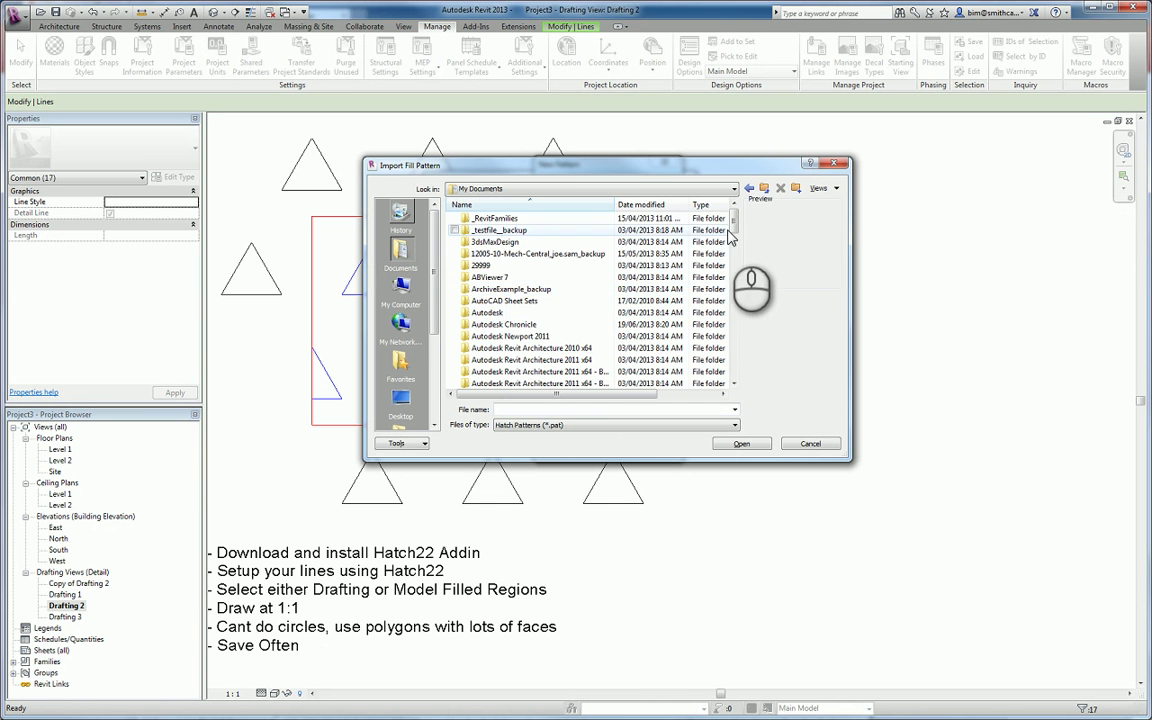
drag(735, 227, 735, 362)
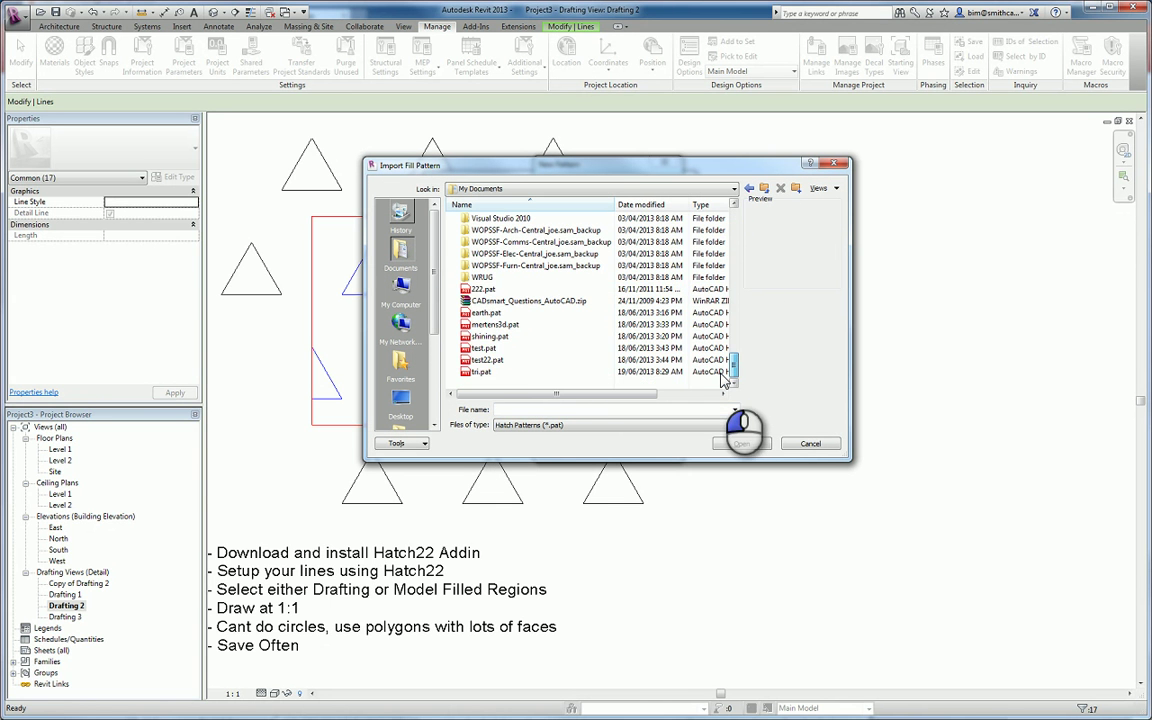
click(484, 372)
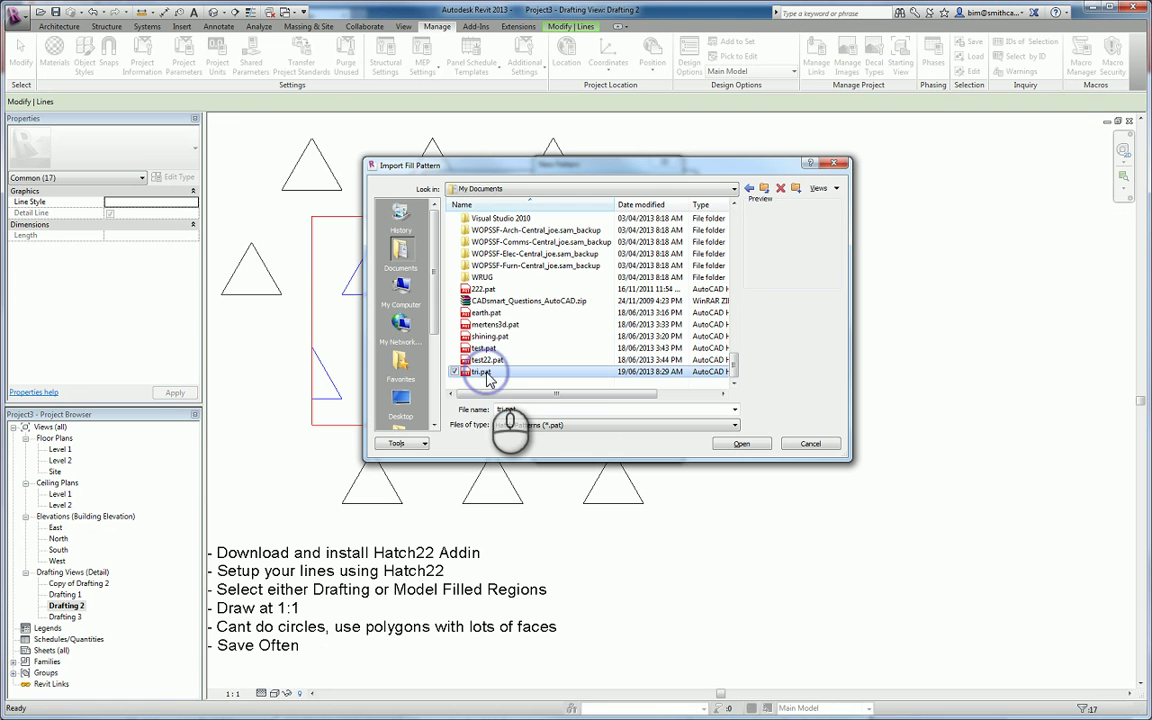
click(741, 445)
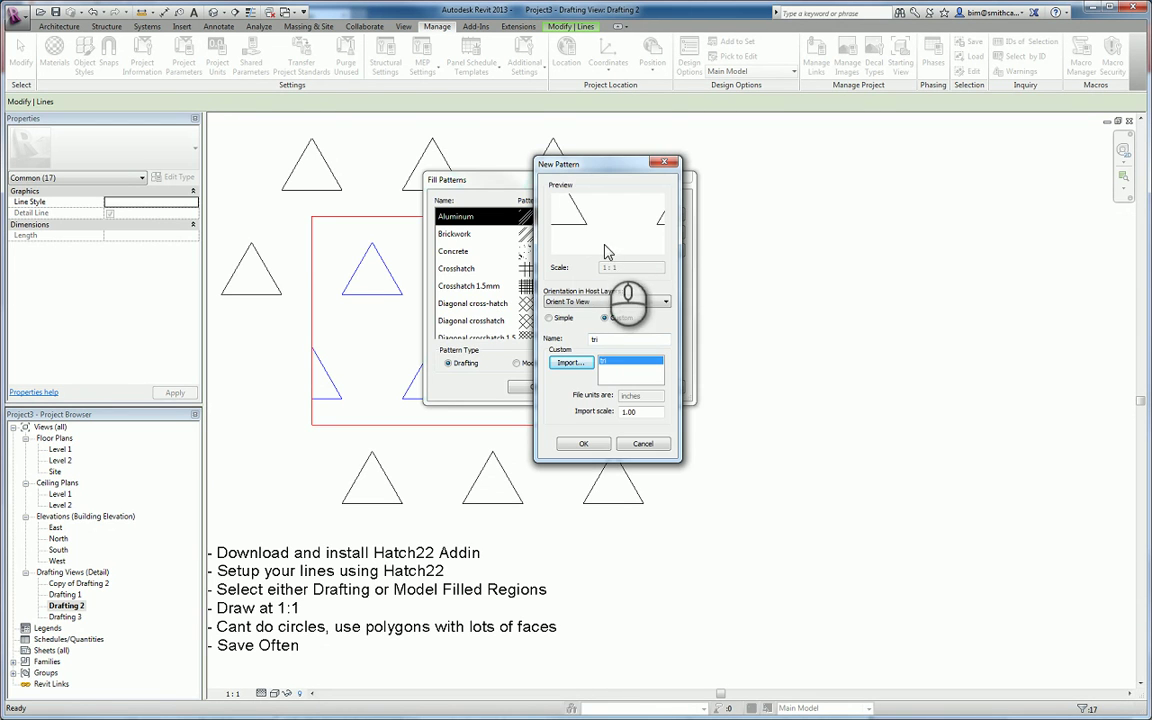
Name the imported pattern triangle and move its dialog clear of the Fill Patterns list.
double_click(626, 340)
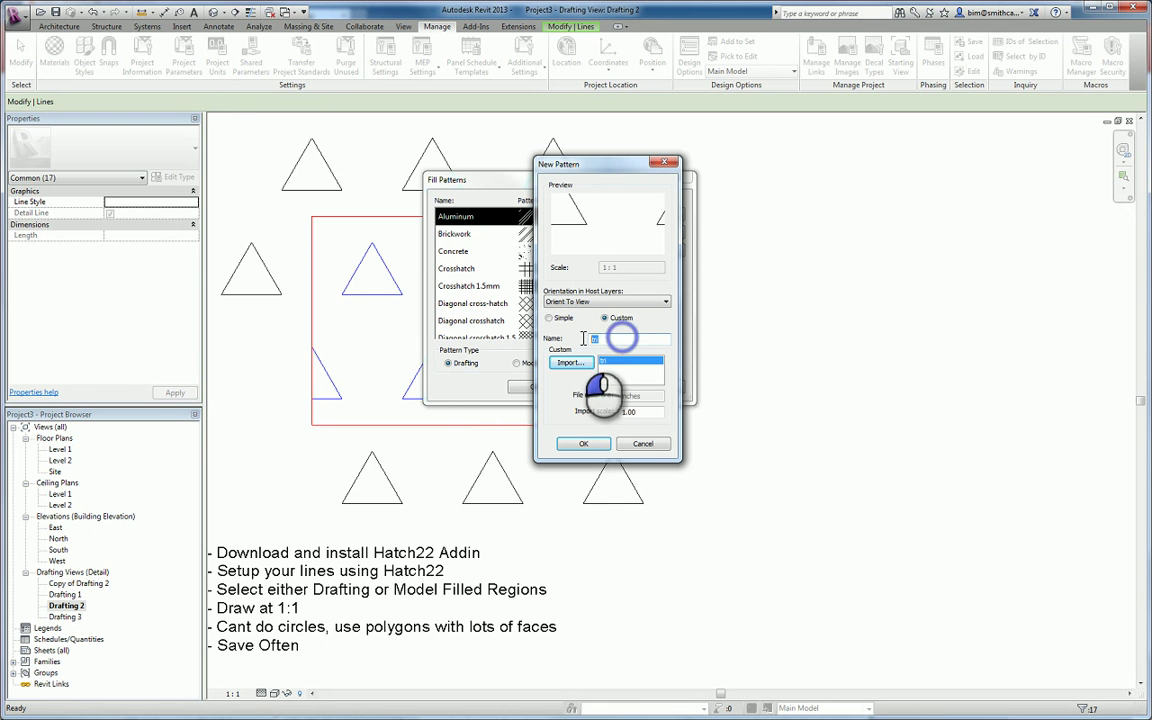
drag(606, 343, 556, 344)
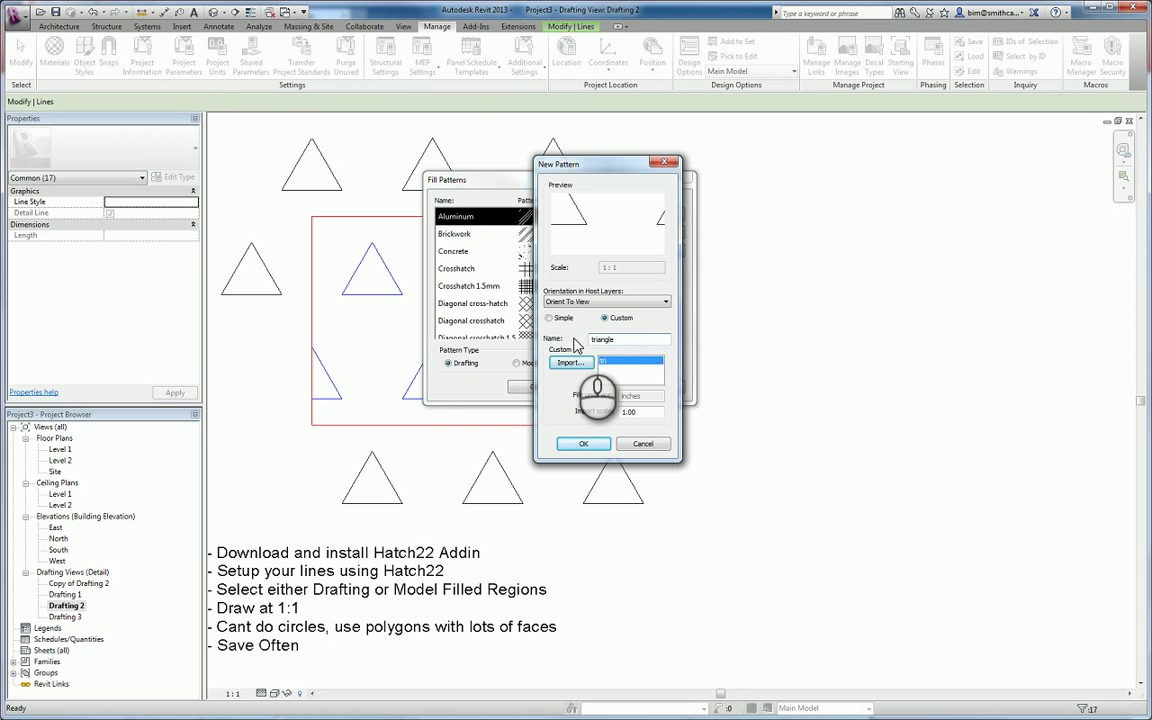
drag(645, 343, 590, 340)
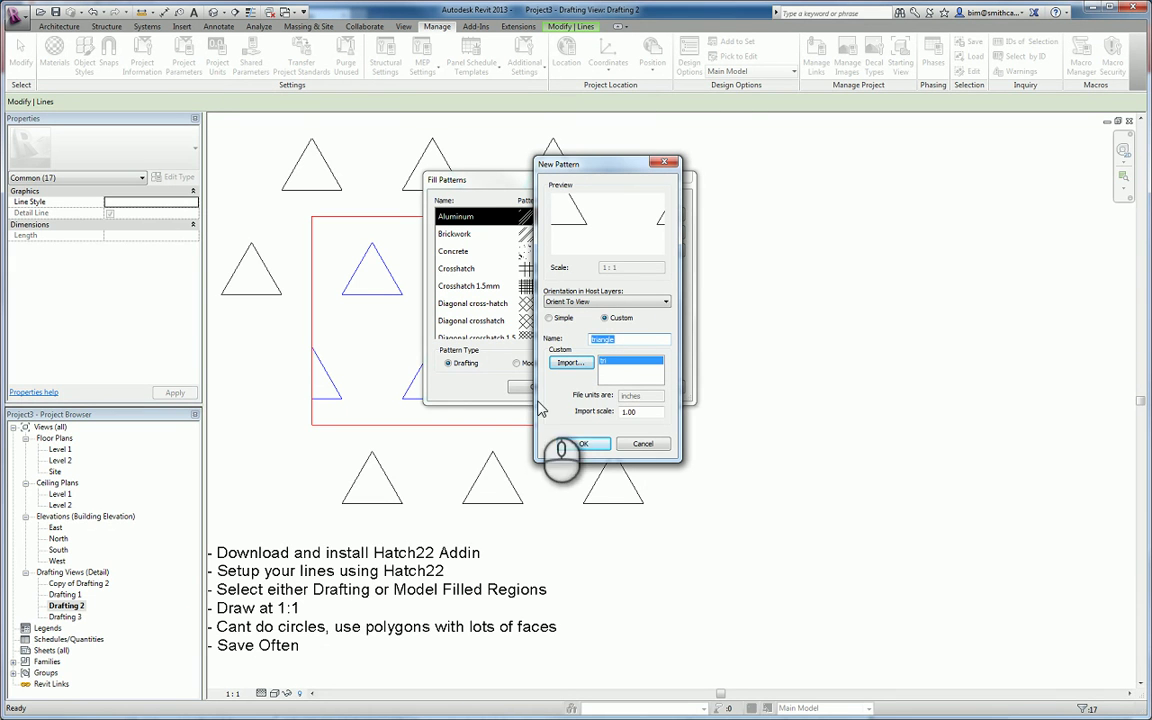
drag(614, 181, 816, 184)
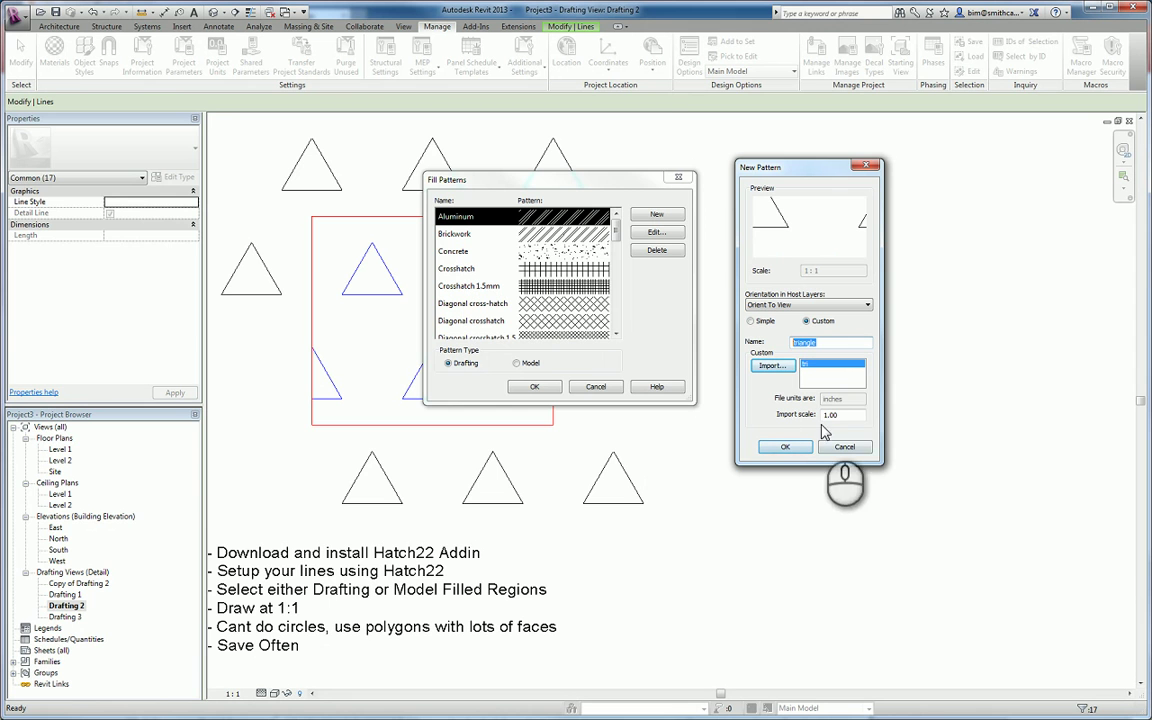
Try import scales of 2 and .2 for the triangle pattern to compare their previews.
double_click(855, 419)
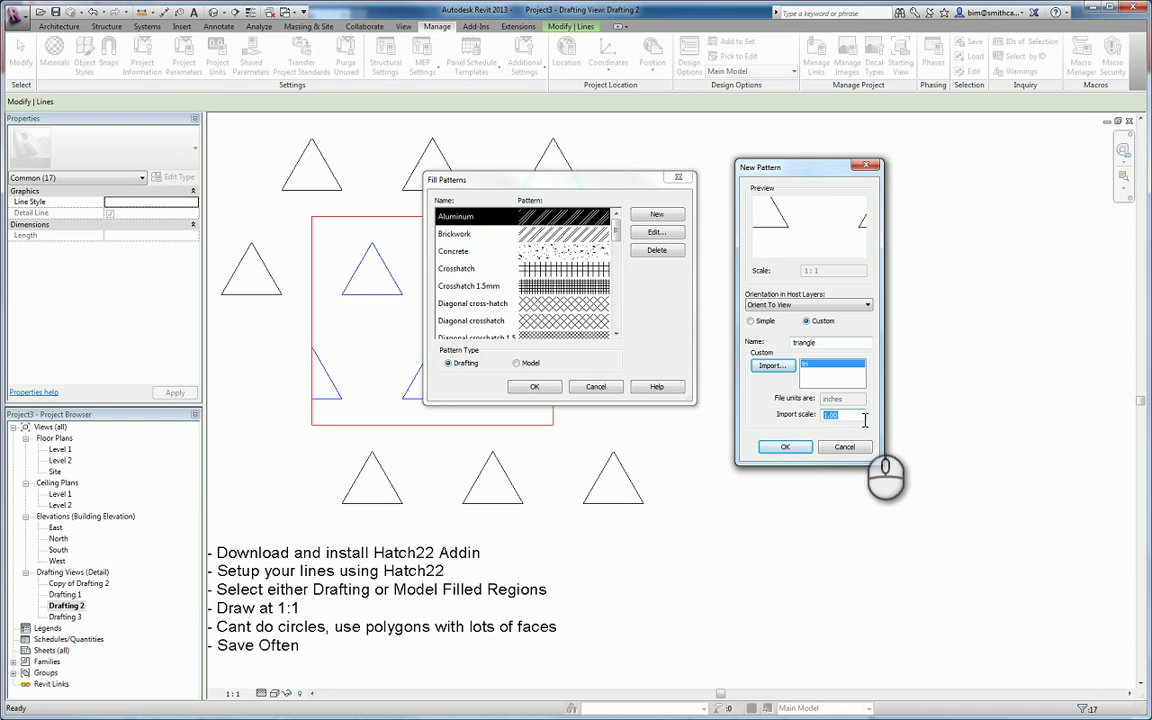
text(2)
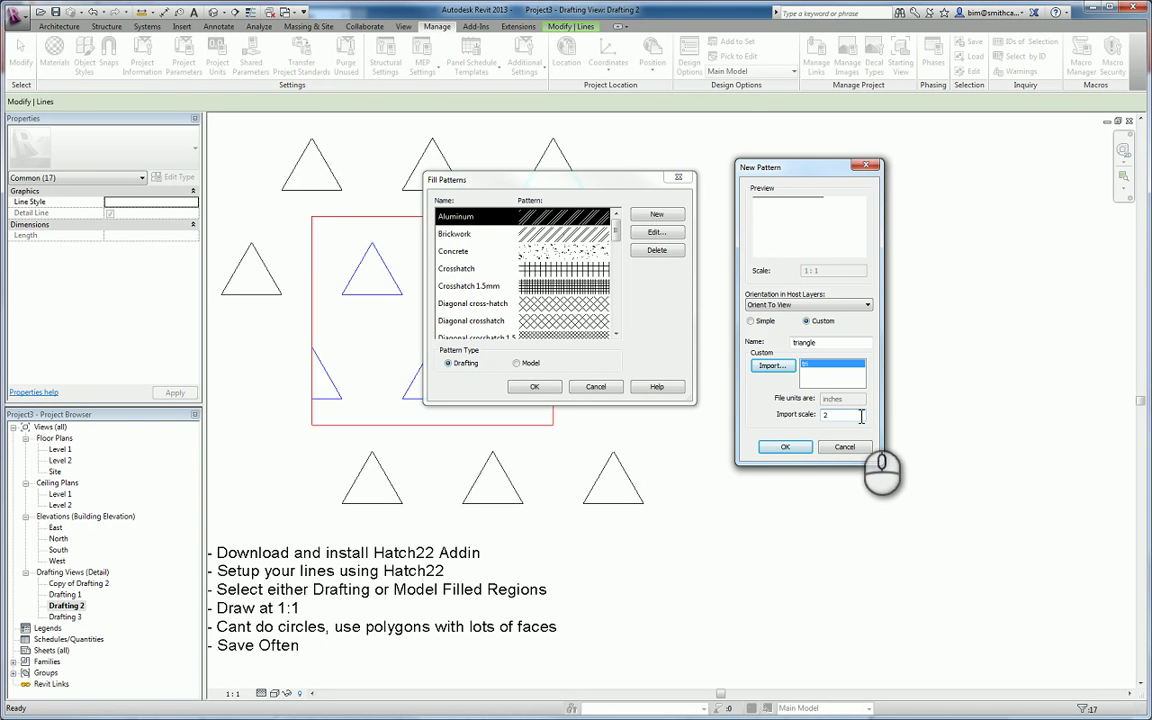
drag(857, 413, 768, 410)
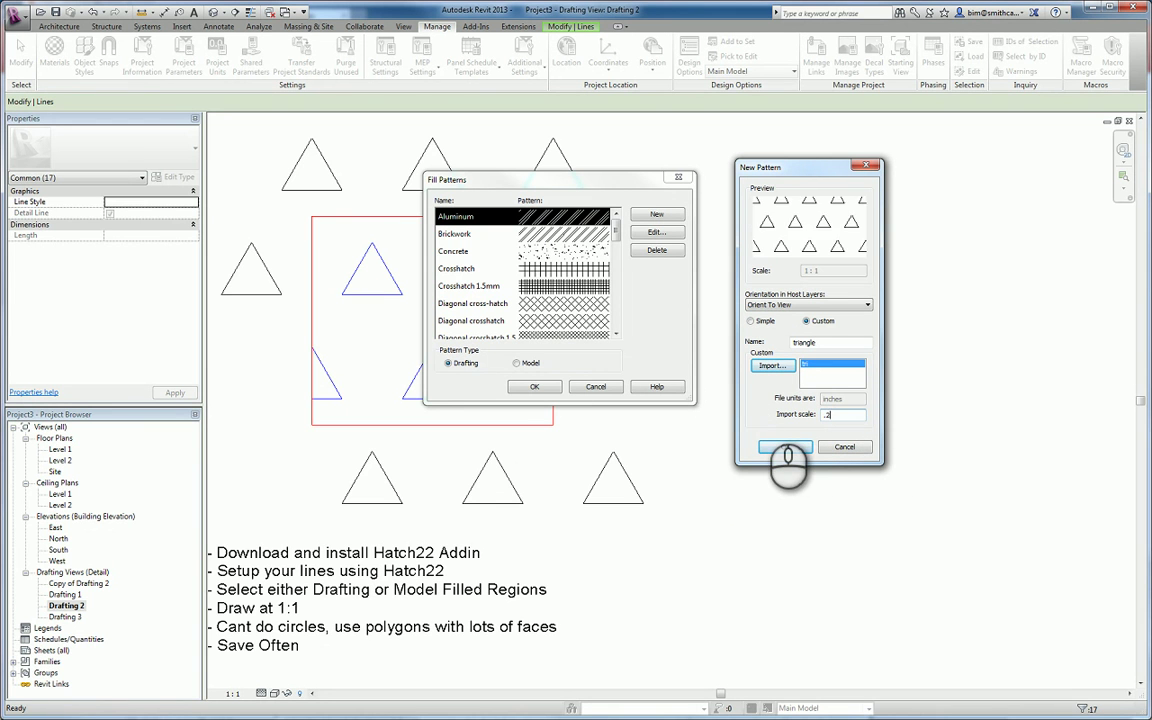
Set the triangle pattern's import scale to 1 and save it to the project's fill patterns.
drag(855, 416, 804, 412)
text(1)
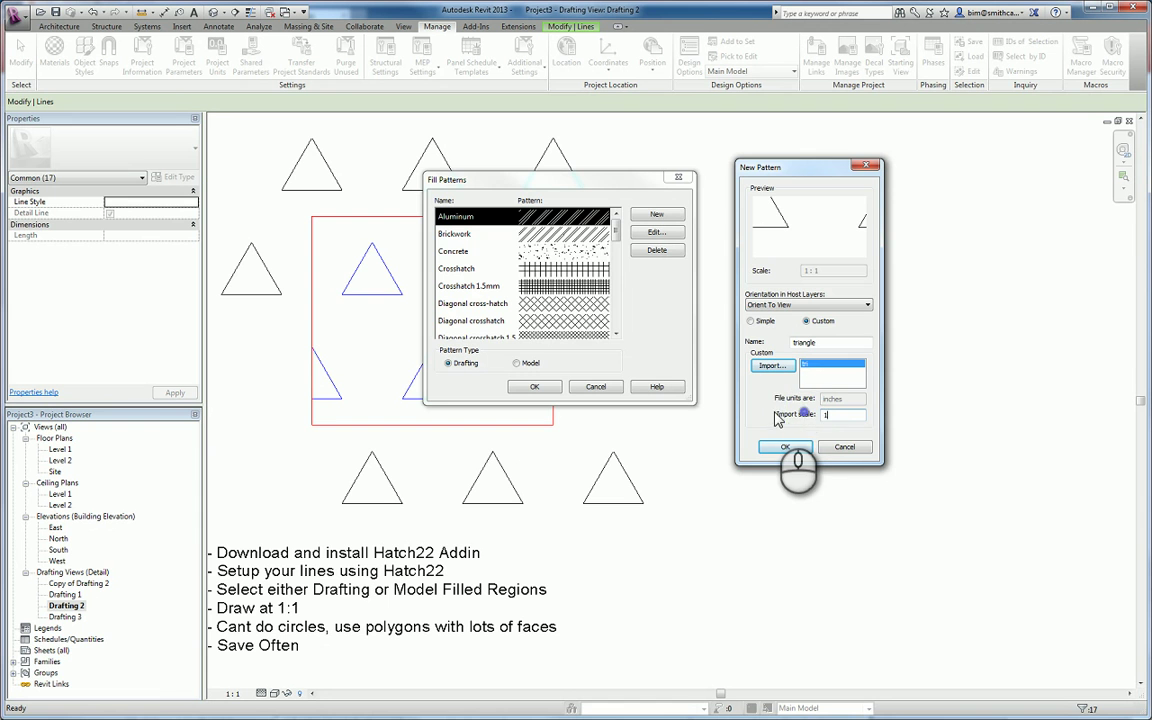
click(787, 448)
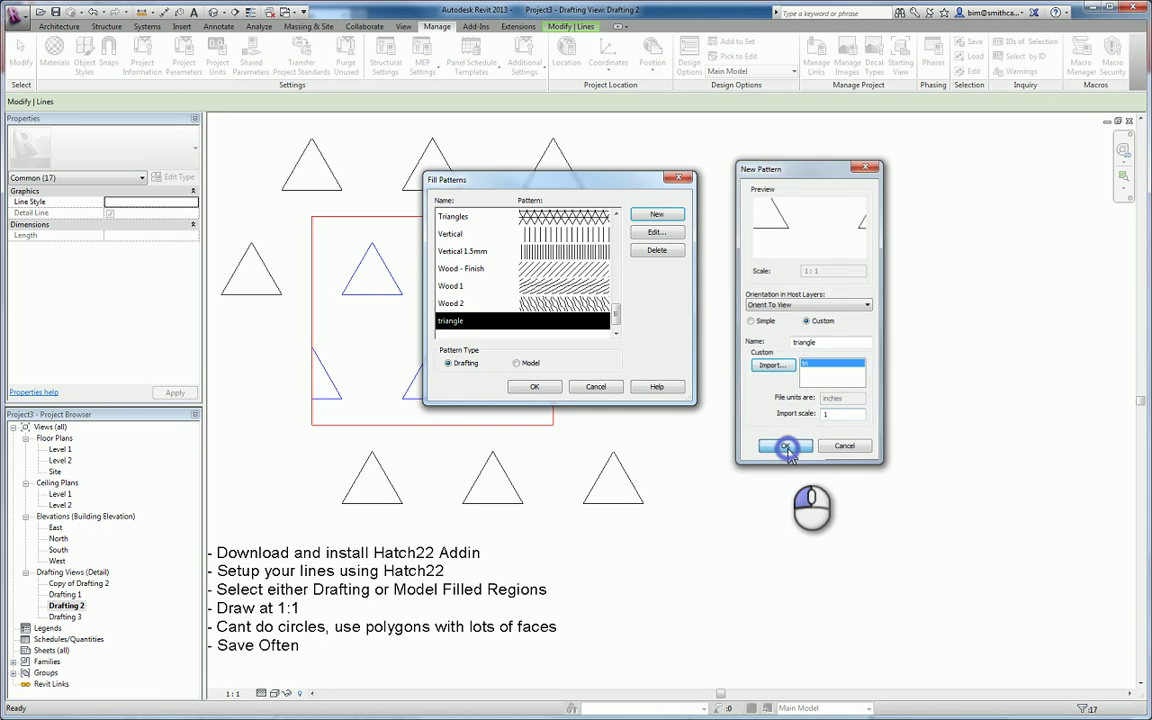
click(535, 387)
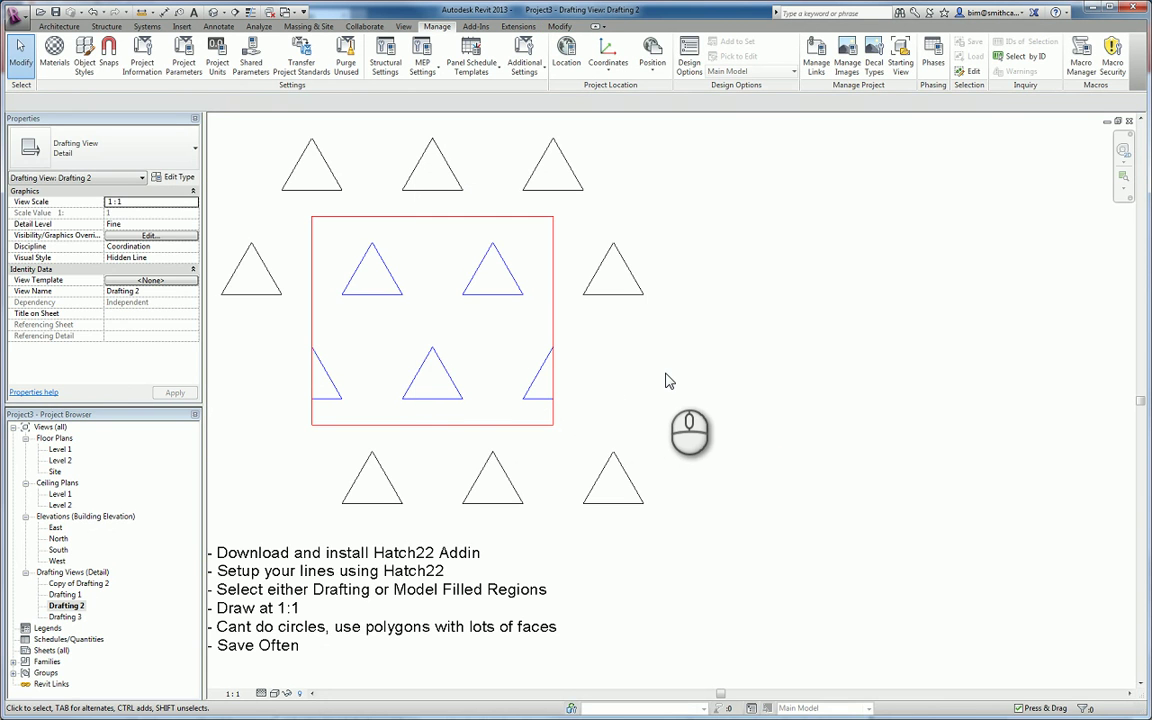
Start a filled region and duplicate its Diagonal Crosshatch type as my triangle.
scroll(725, 380, down, 1)
middle_drag(725, 380, 648, 376)
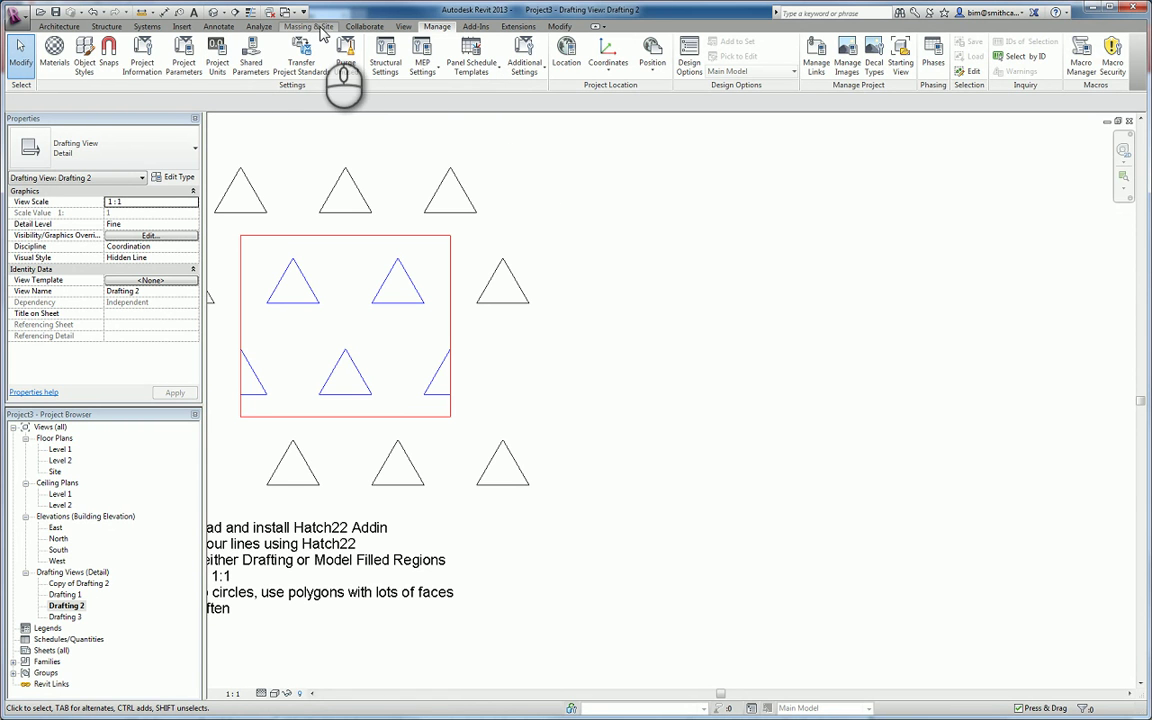
click(218, 26)
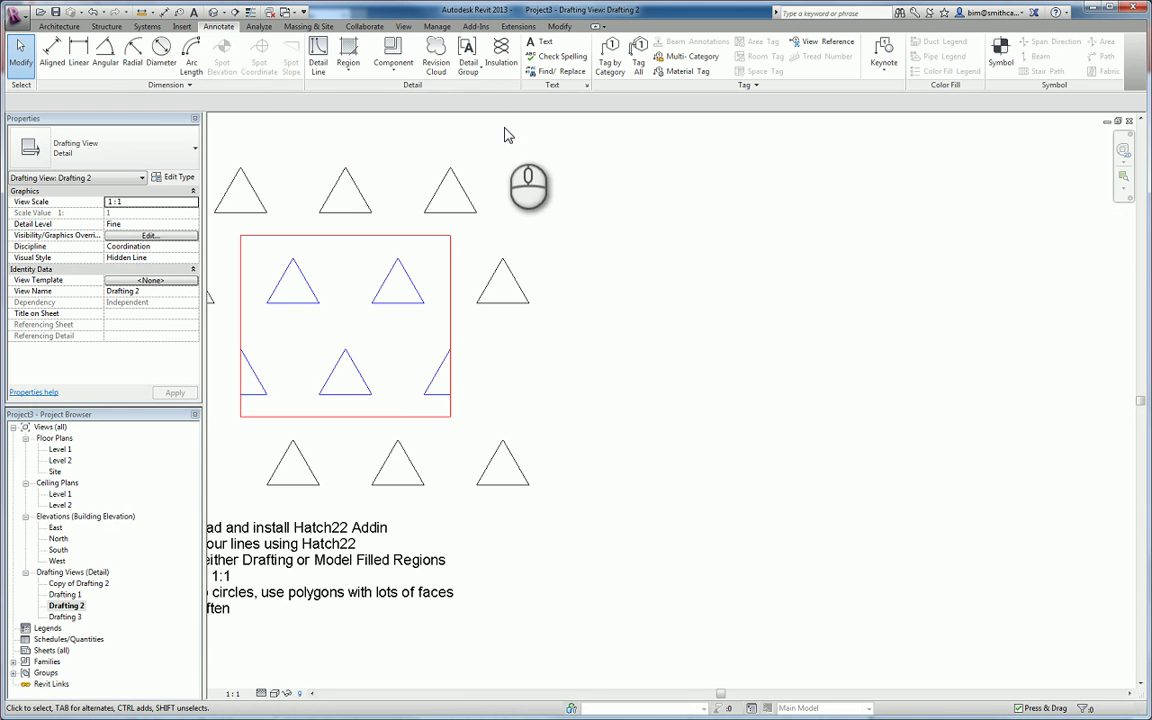
click(348, 58)
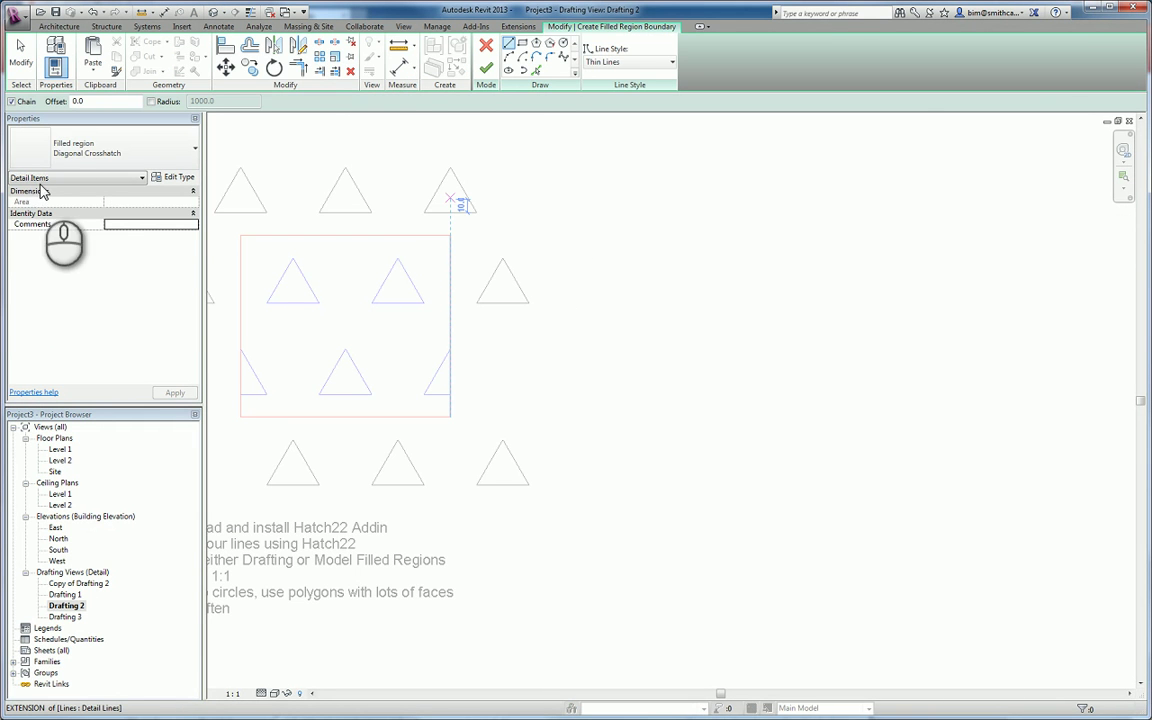
click(181, 179)
click(700, 262)
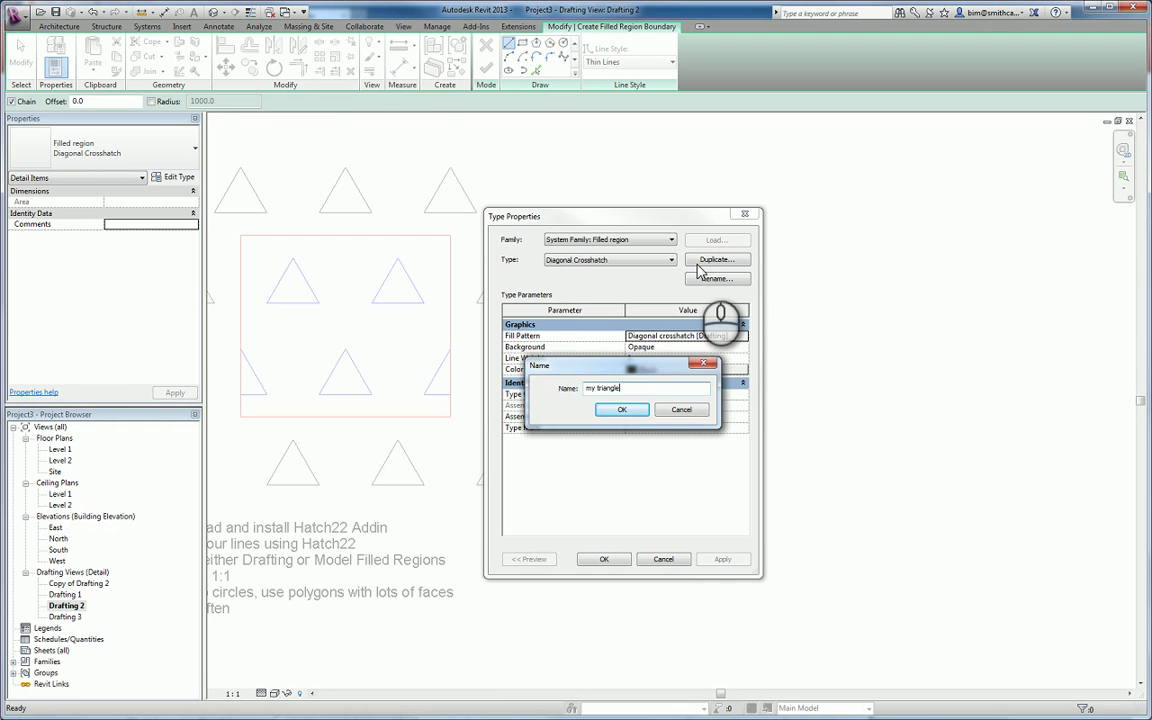
key(Return)
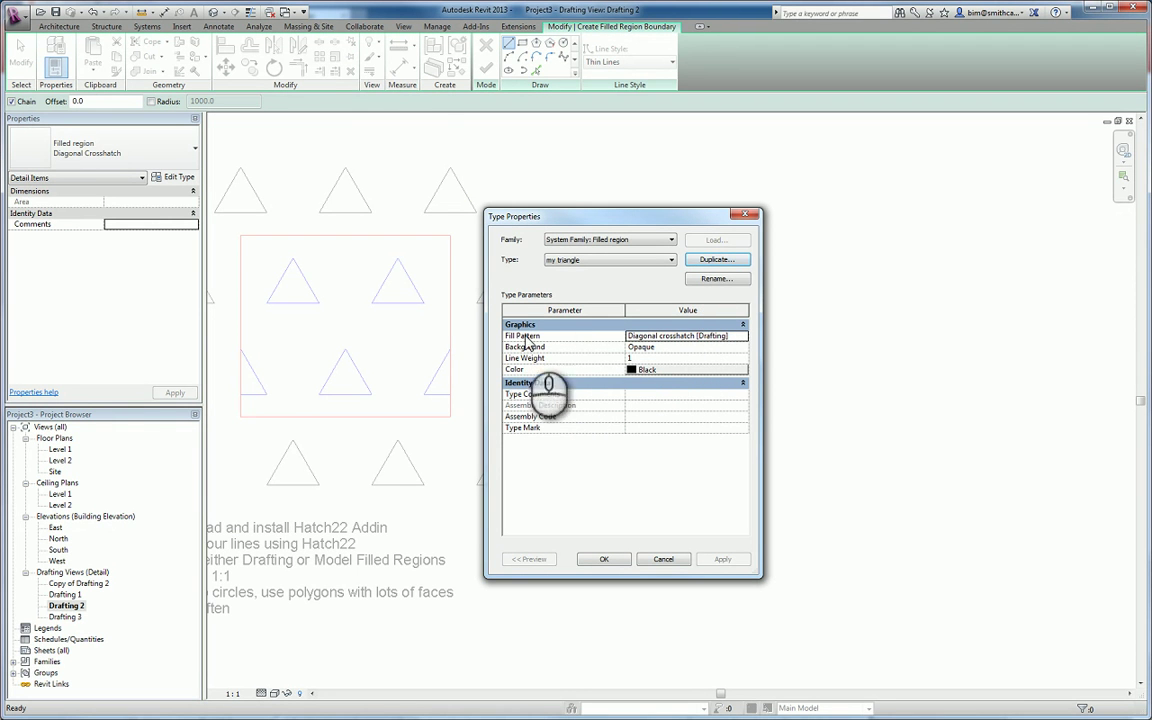
Assign the triangle drafting pattern as the fill pattern of the my triangle filled region type.
click(700, 336)
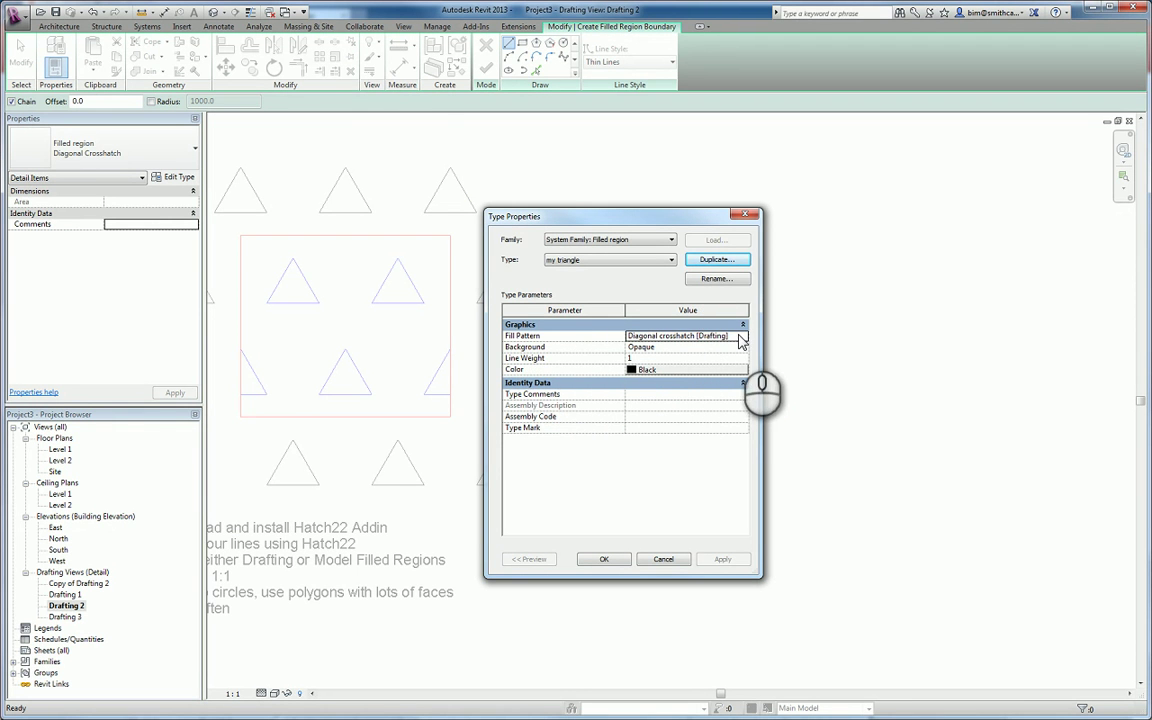
click(744, 337)
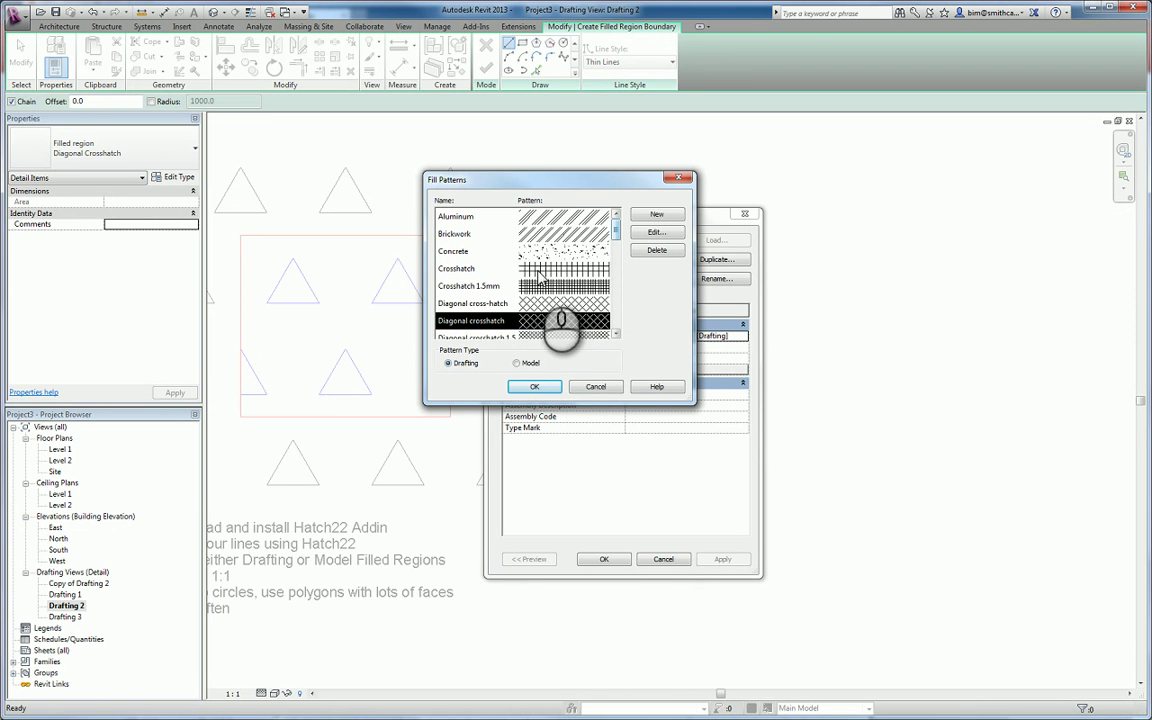
scroll(486, 293, down, 5)
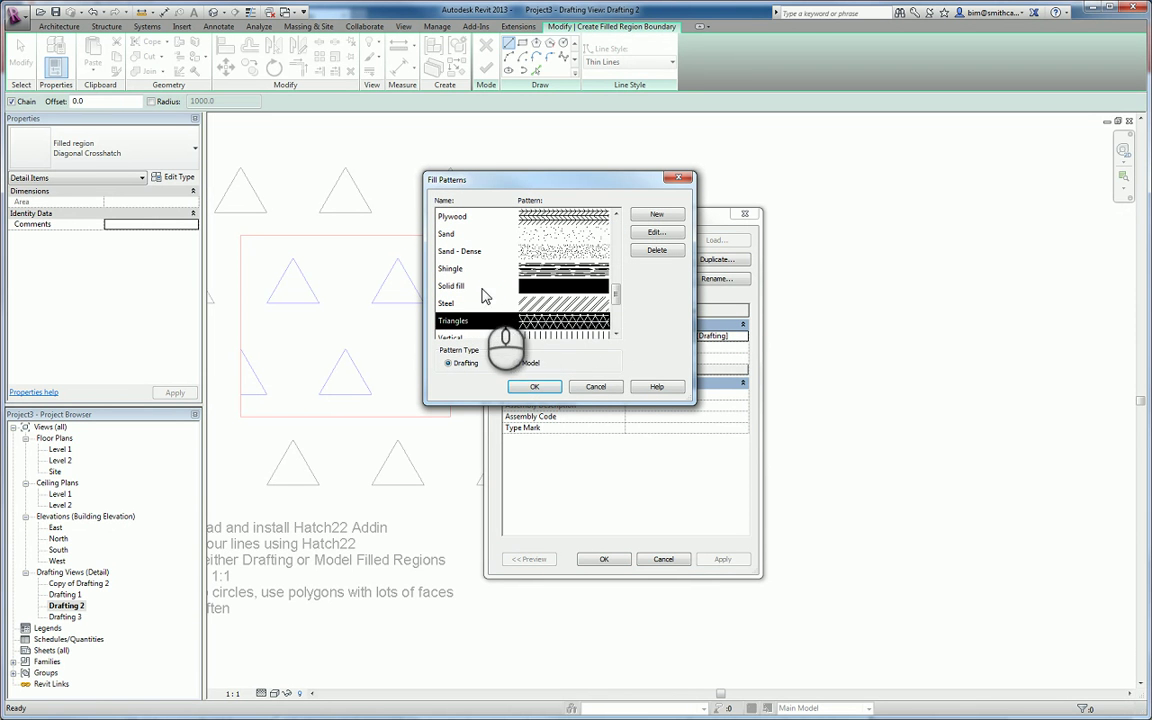
click(615, 336)
click(615, 336)
click(615, 336)
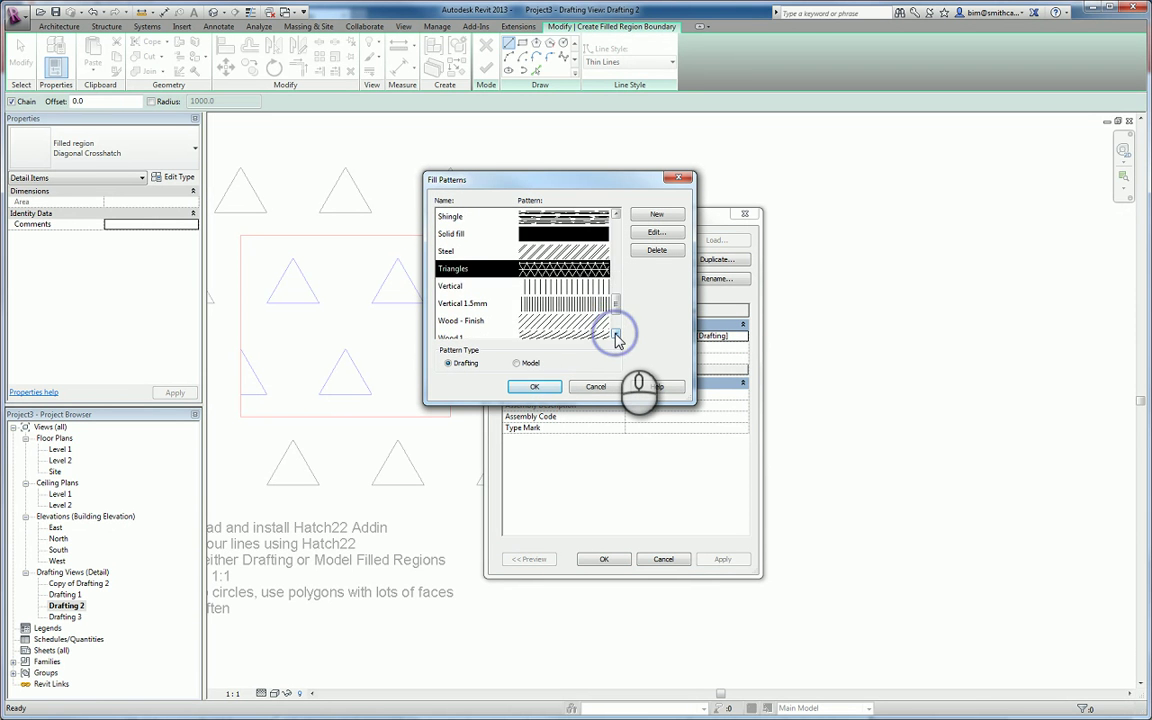
click(615, 336)
click(615, 336)
click(615, 336)
click(615, 336)
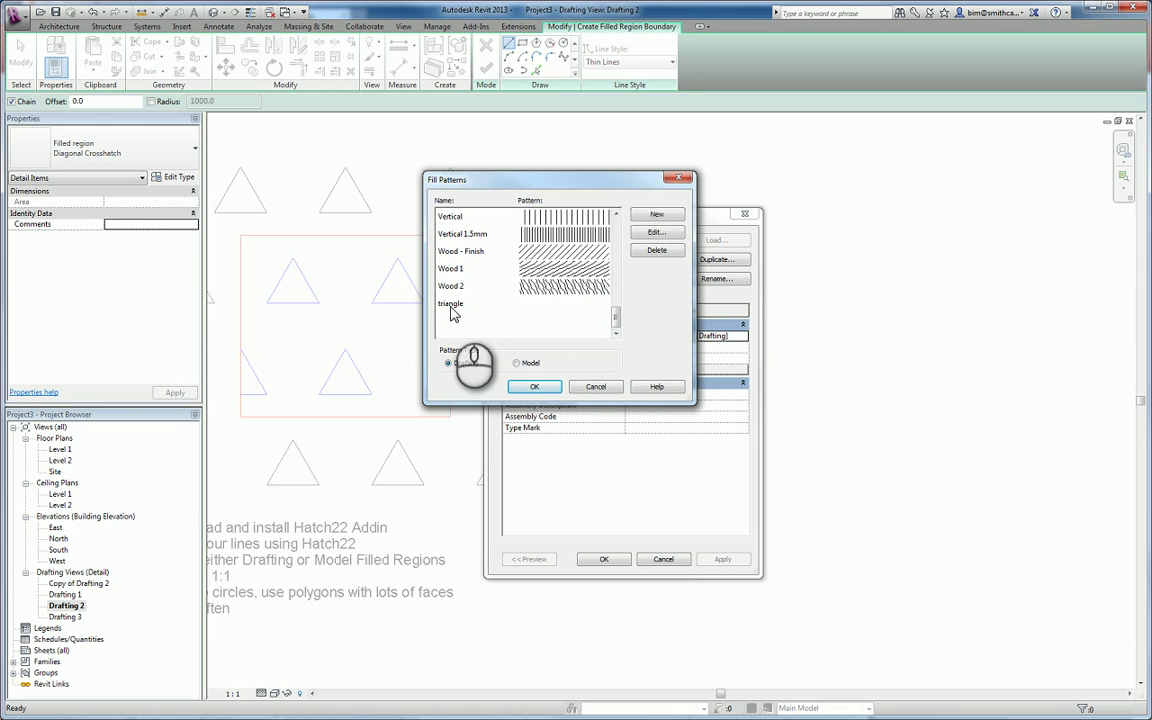
click(451, 308)
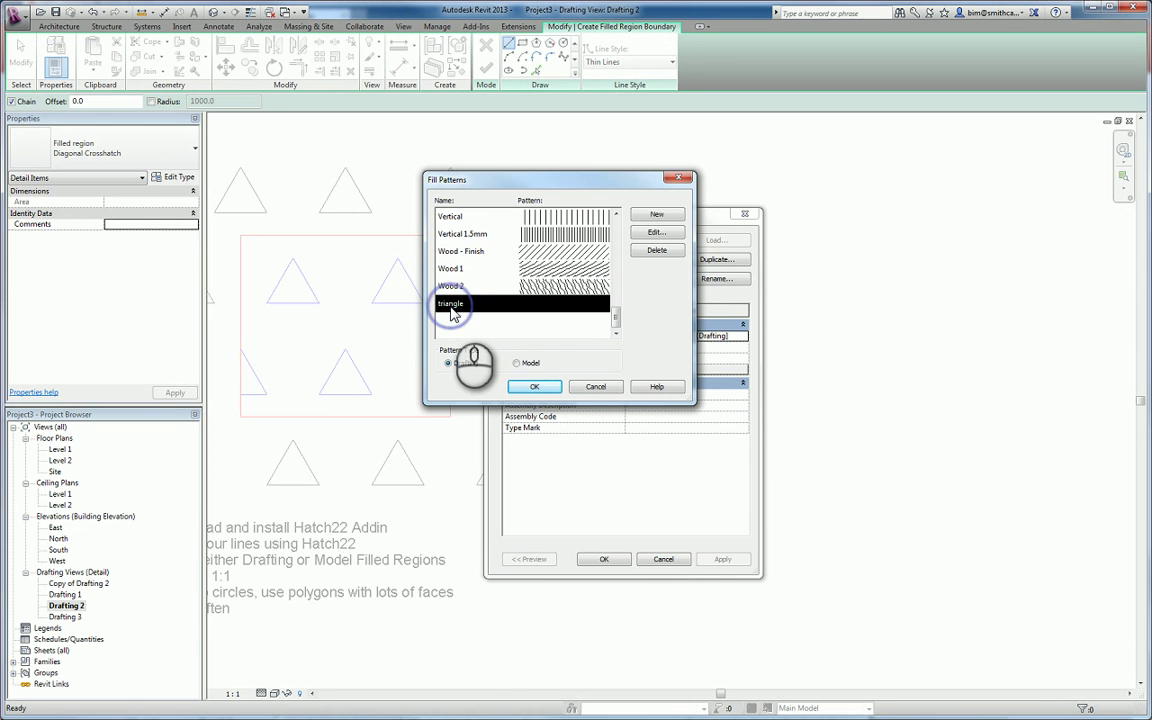
click(533, 388)
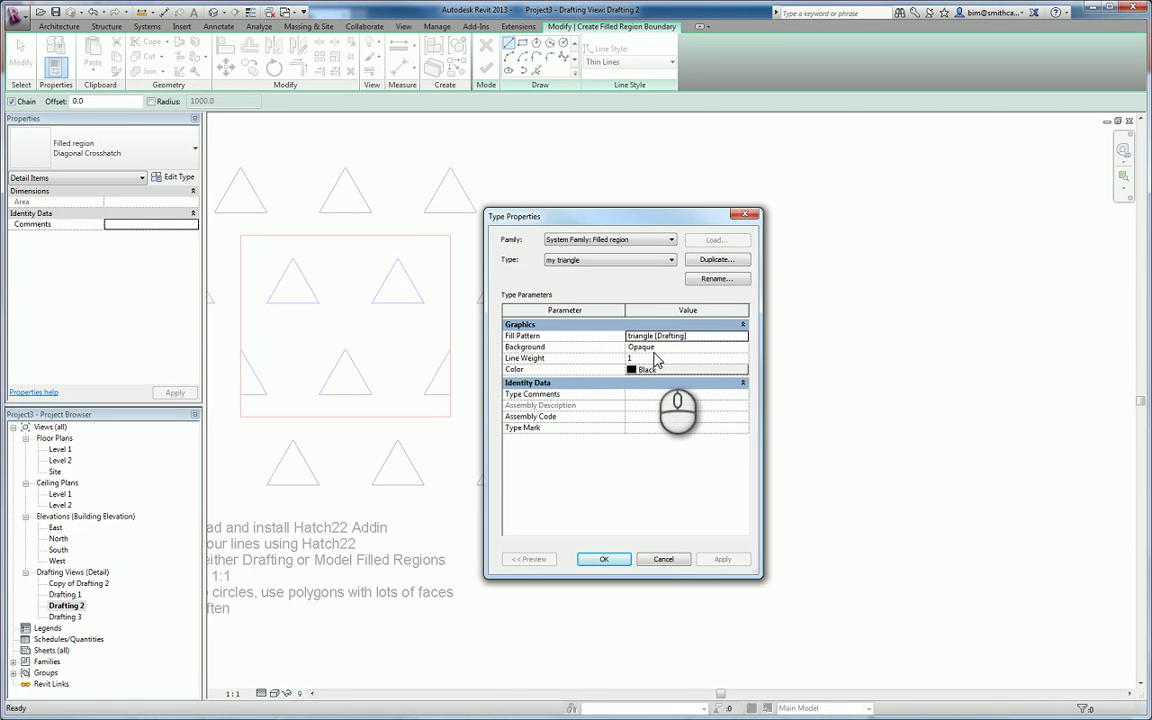
Confirm the my triangle type and create a rectangular filled region about 505 mm wide beside the triangle linework.
click(612, 559)
click(520, 45)
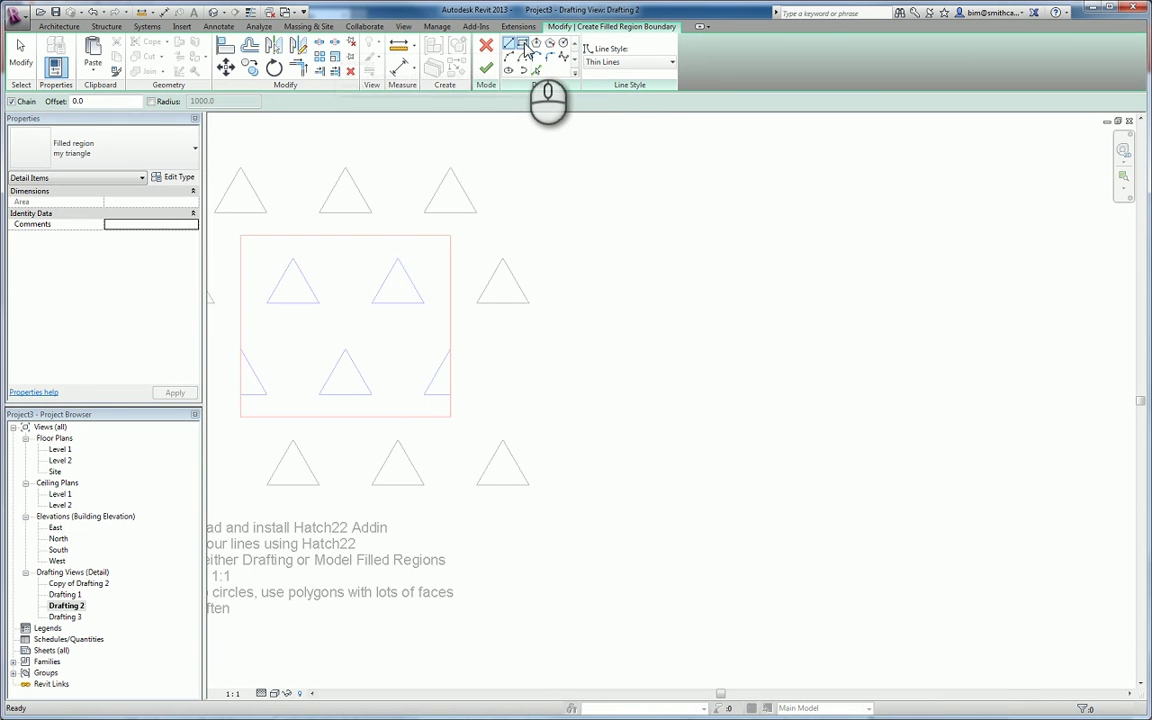
click(599, 226)
middle_drag(918, 507, 795, 414)
click(524, 43)
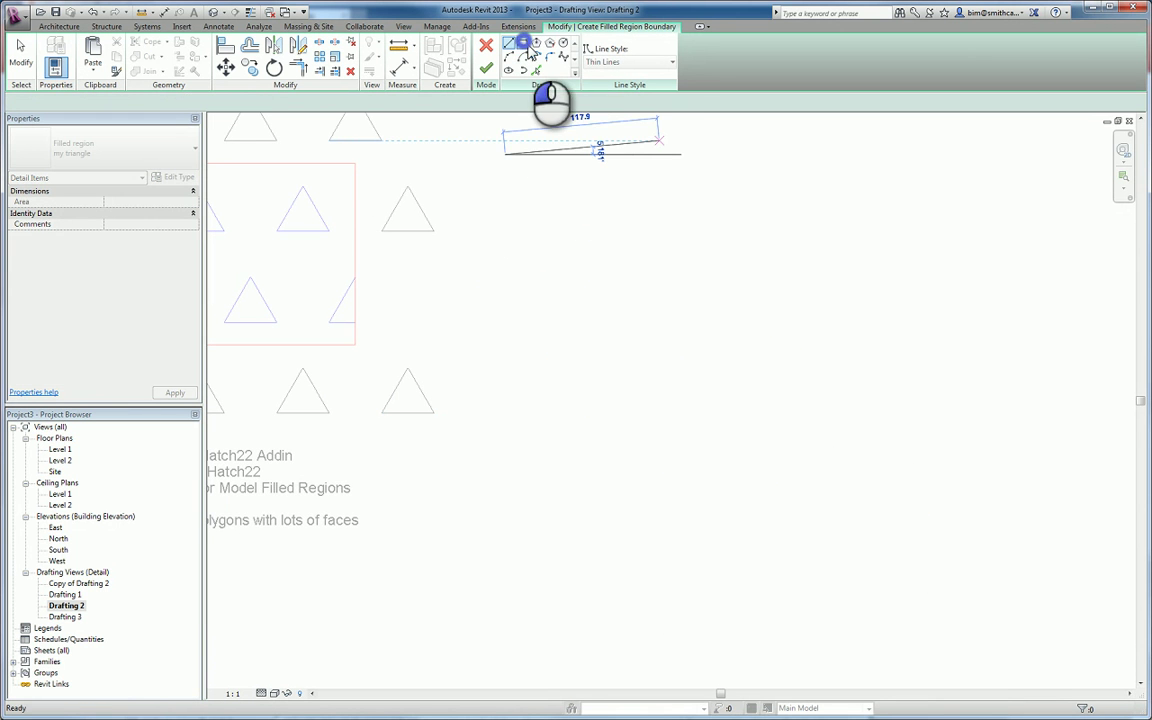
click(520, 176)
scroll(992, 545, up, 2)
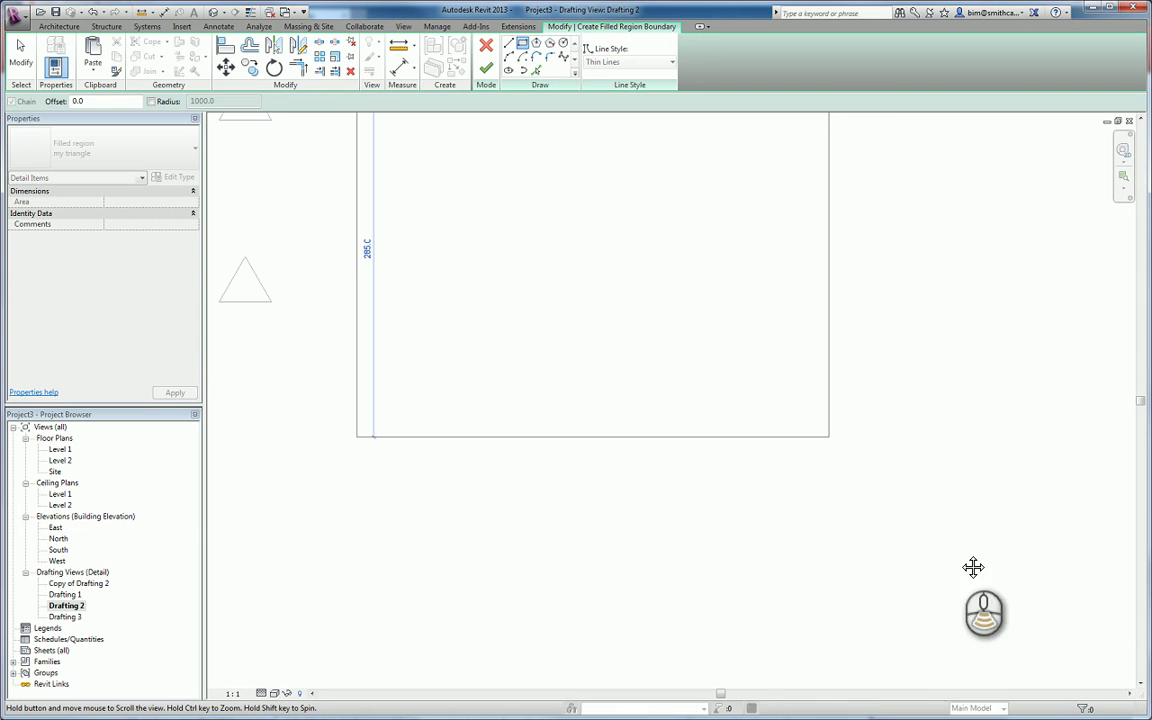
scroll(973, 567, down, 1)
click(1010, 588)
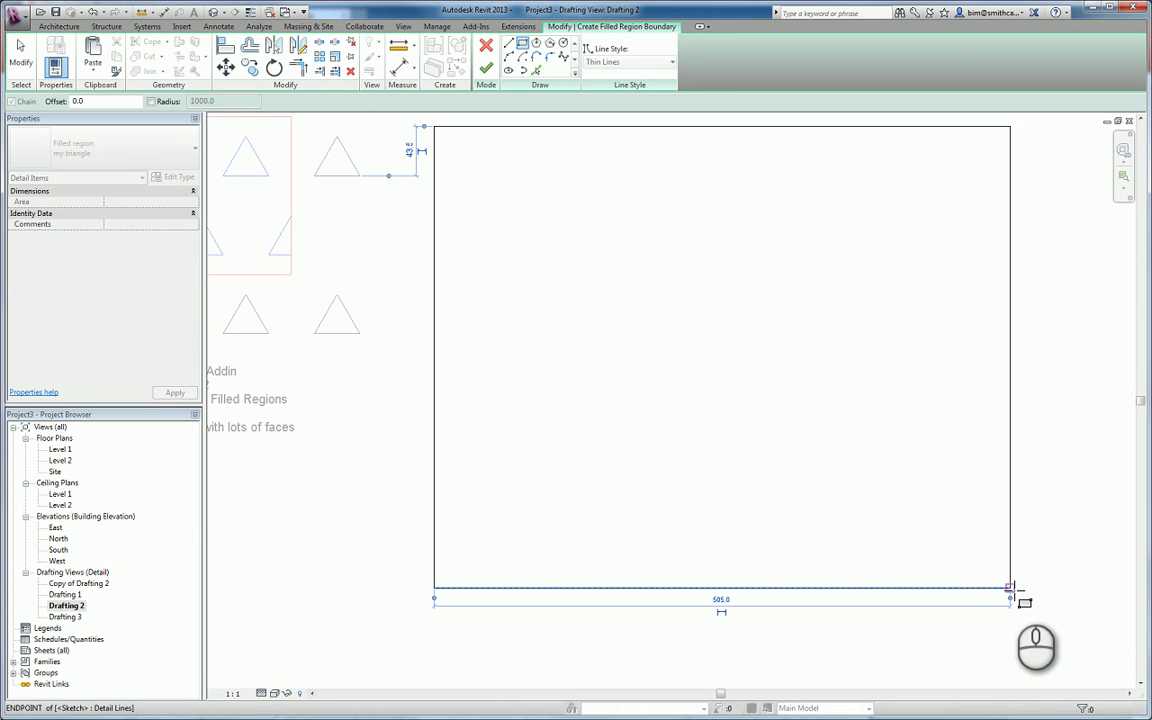
click(487, 68)
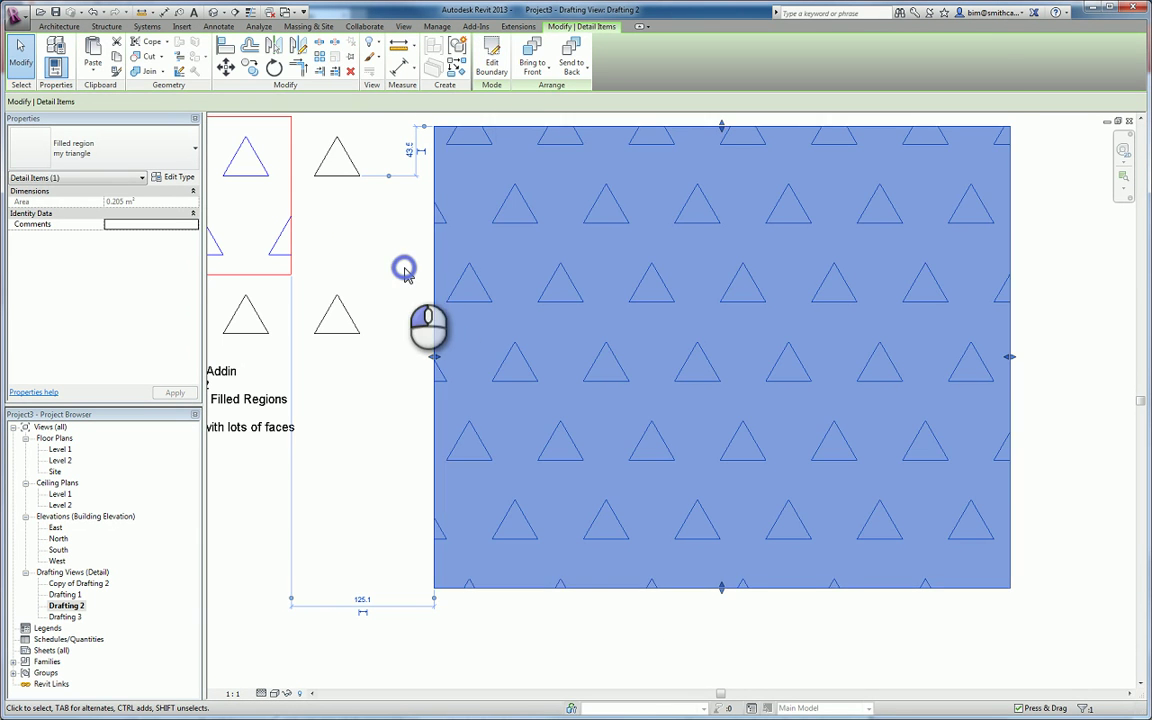
Stretch the triangle filled region downward and to the right until it covers about 0.59 m².
click(405, 272)
middle_drag(643, 303, 693, 296)
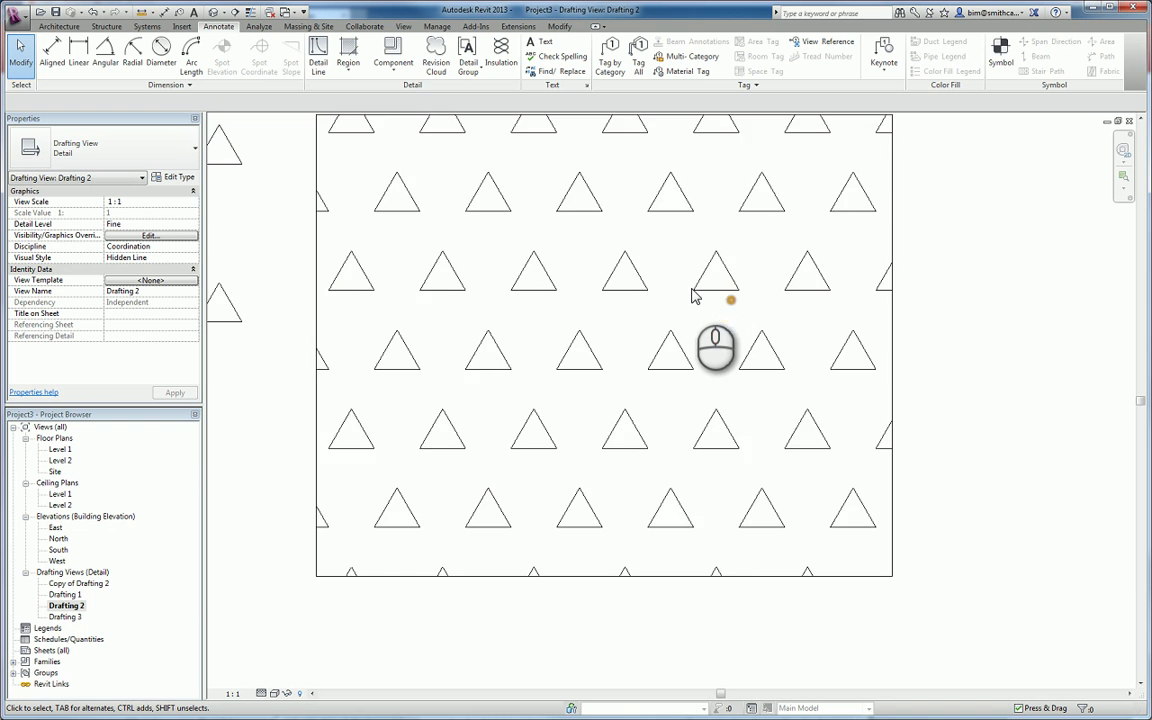
scroll(695, 296, down, 3)
click(689, 189)
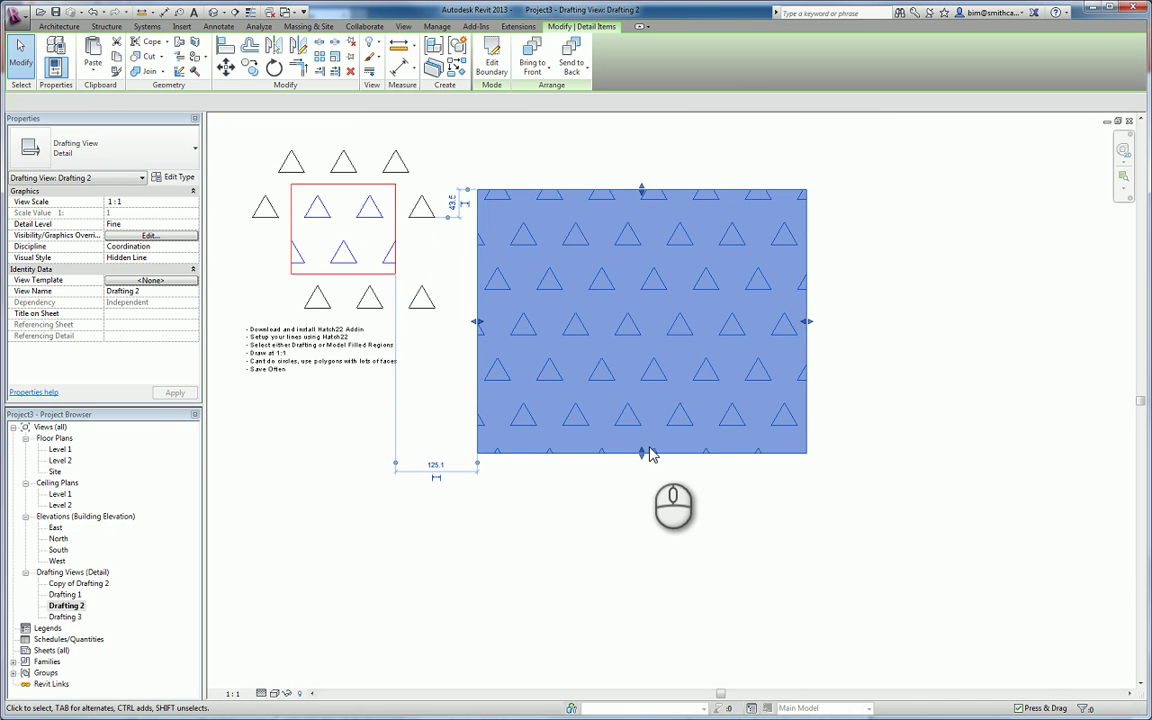
drag(642, 455, 641, 627)
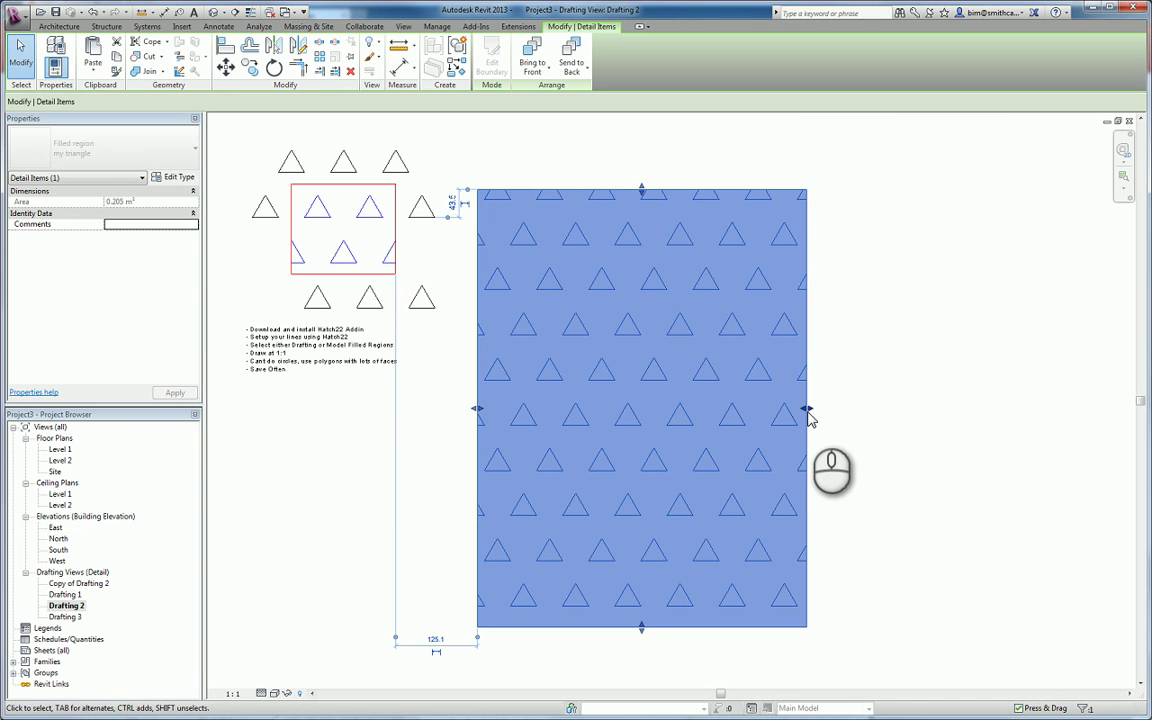
drag(808, 409, 1047, 409)
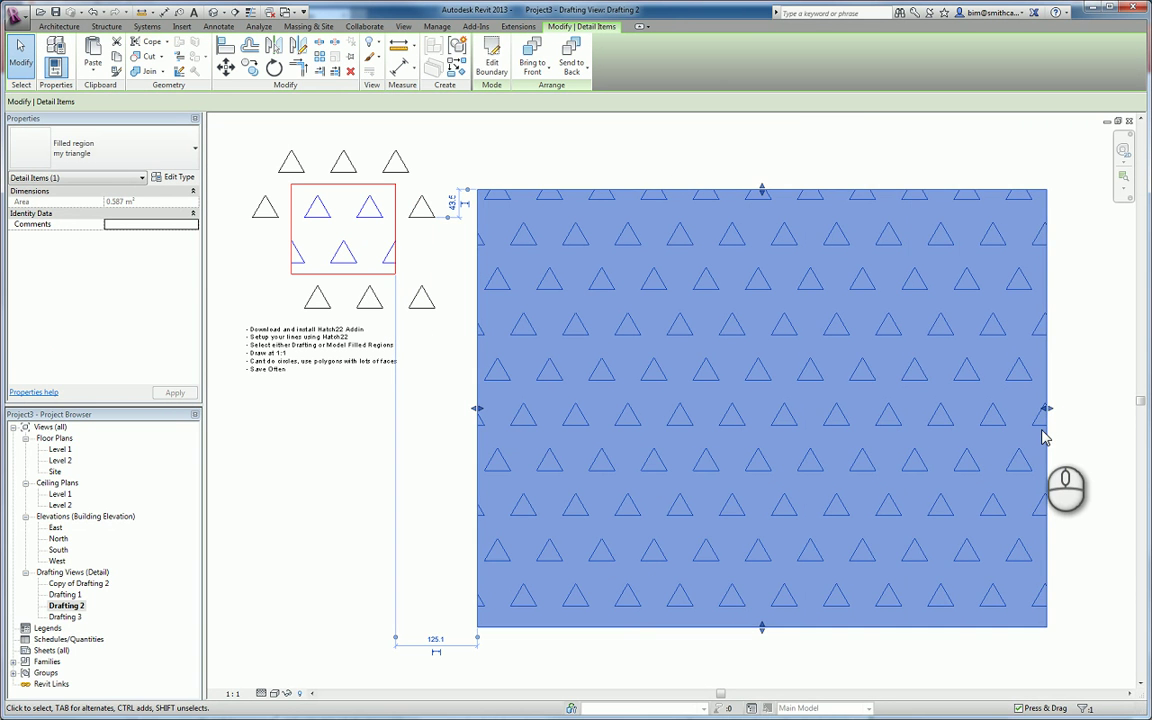
key(Escape)
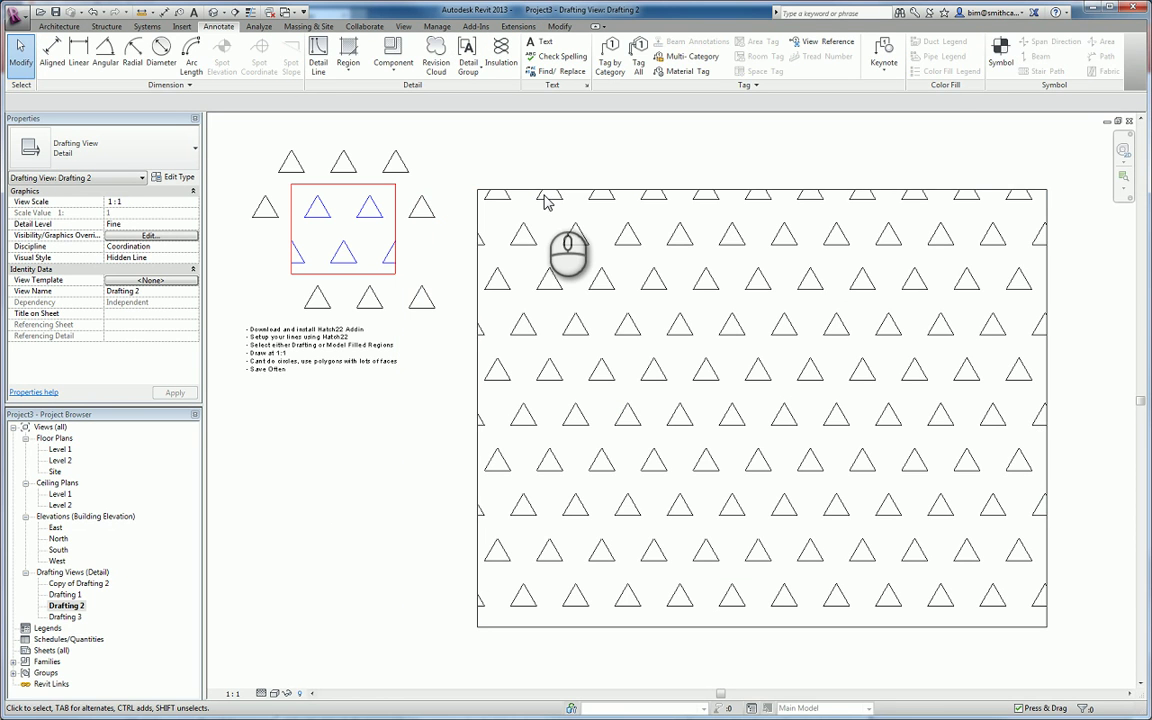
click(540, 233)
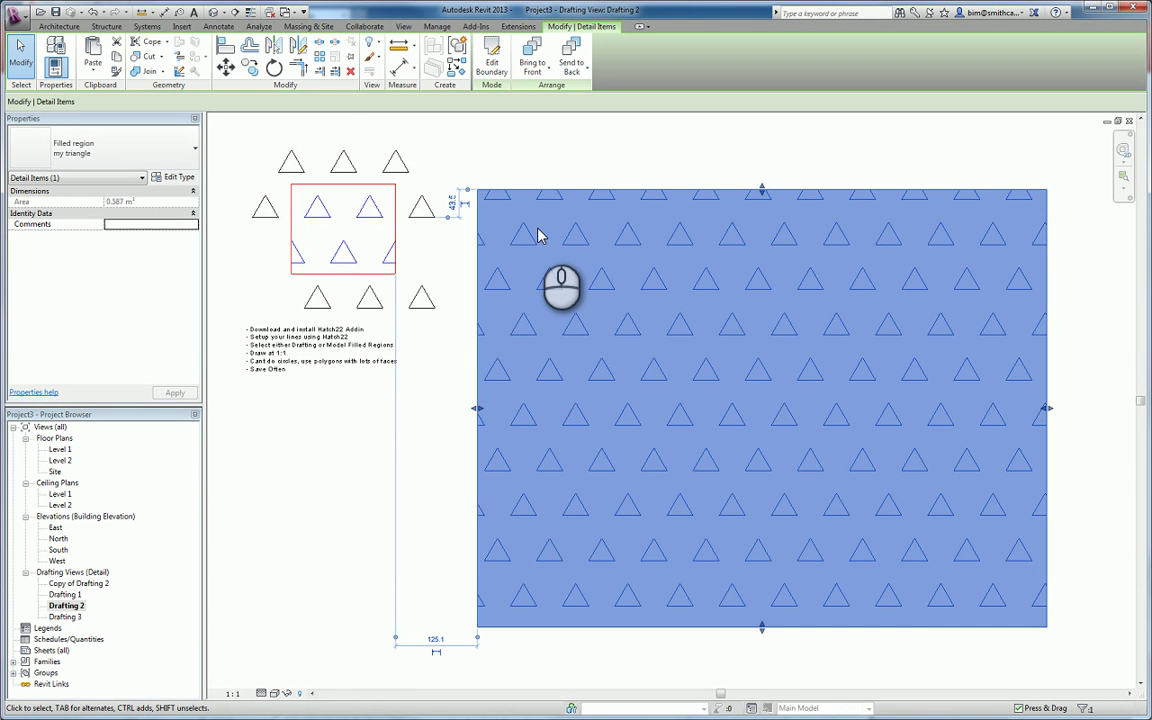
key(Escape)
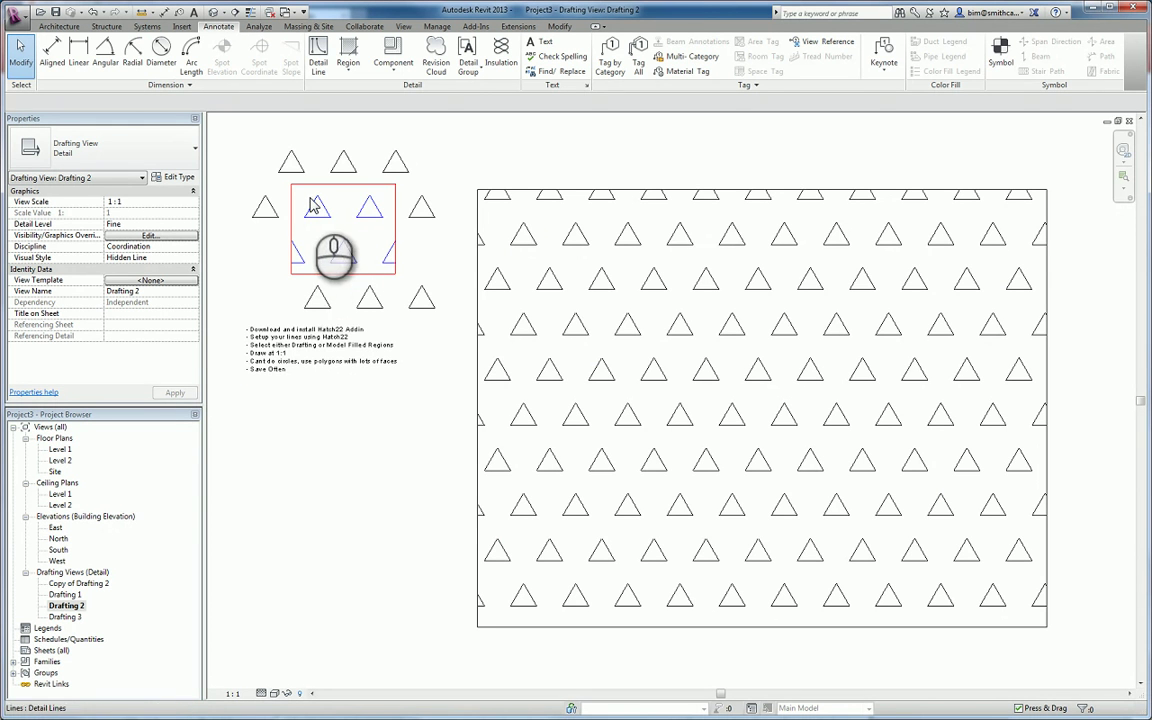
Open the Drafting 3 view and look at the project's drafting fill patterns.
click(65, 617)
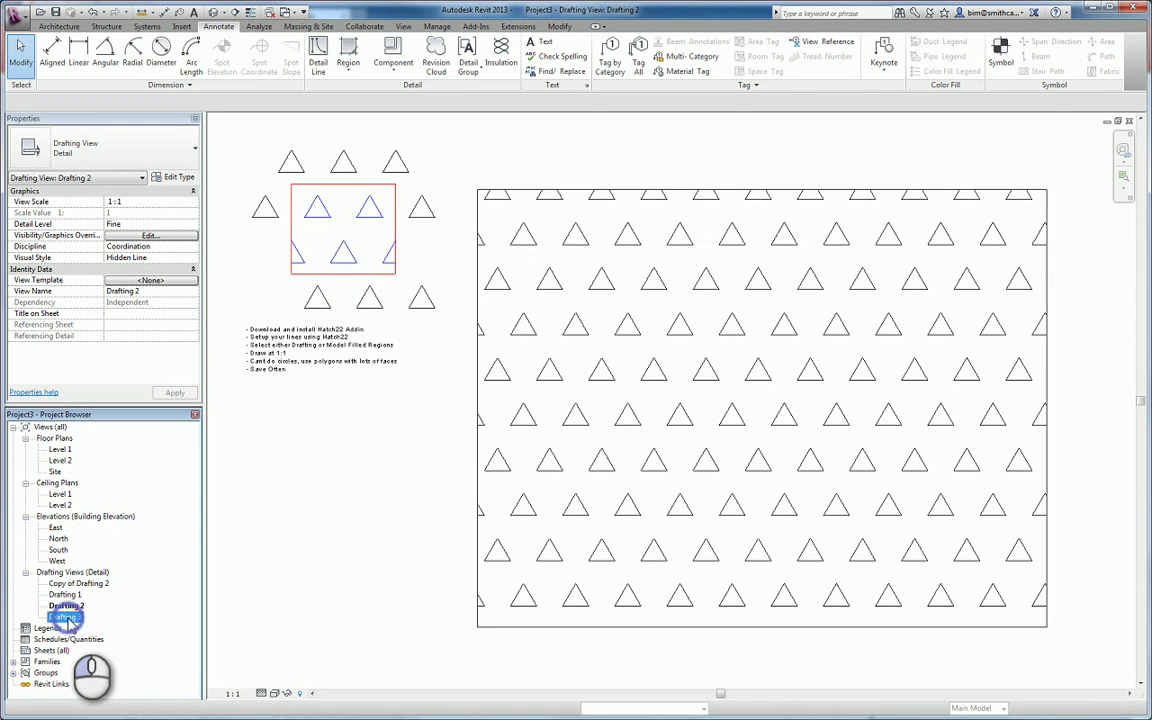
double_click(68, 619)
middle_drag(496, 435, 463, 412)
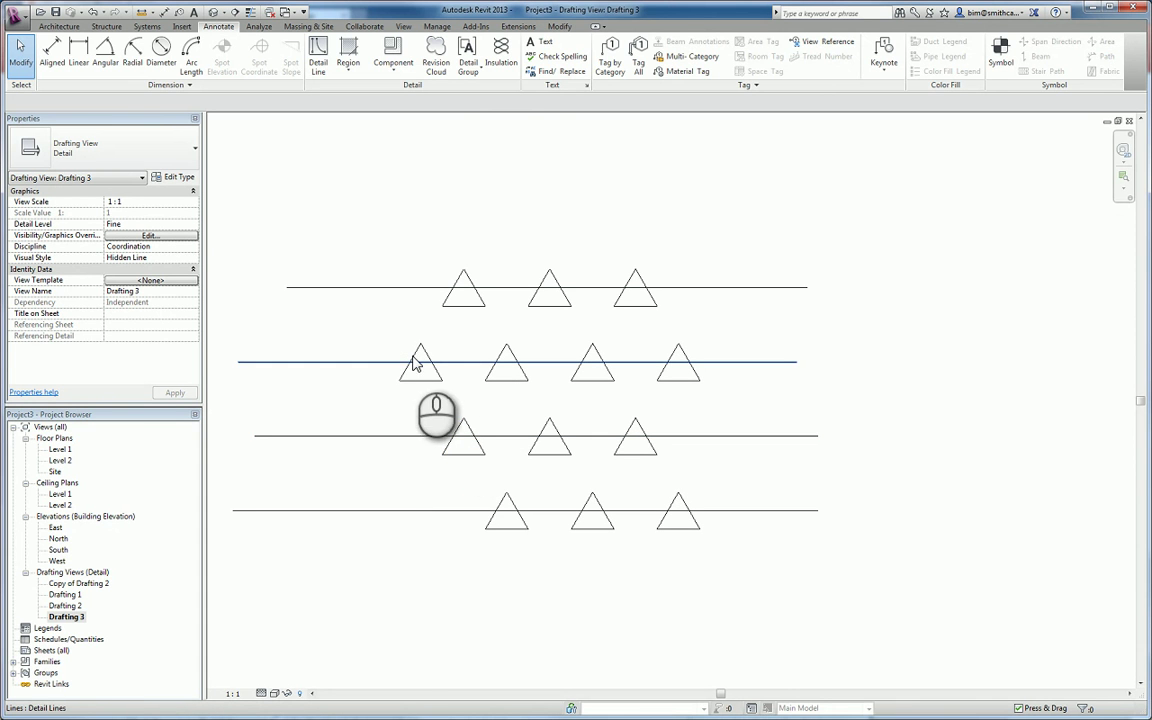
click(437, 26)
click(522, 75)
click(525, 123)
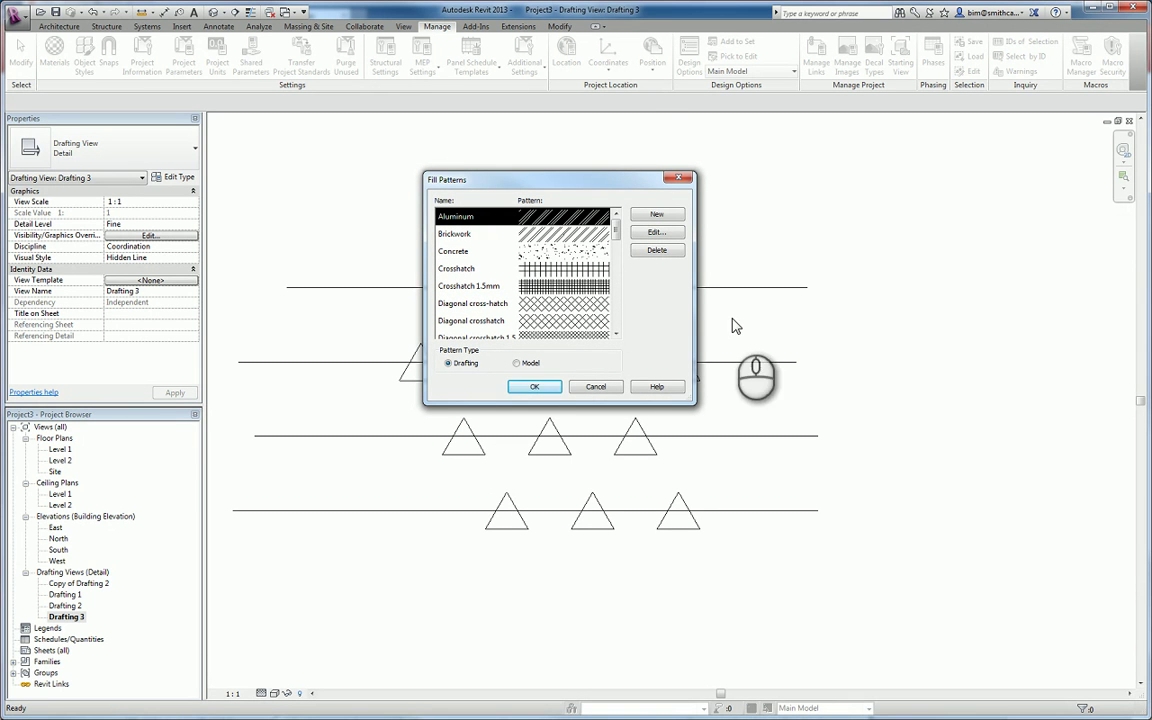
click(595, 387)
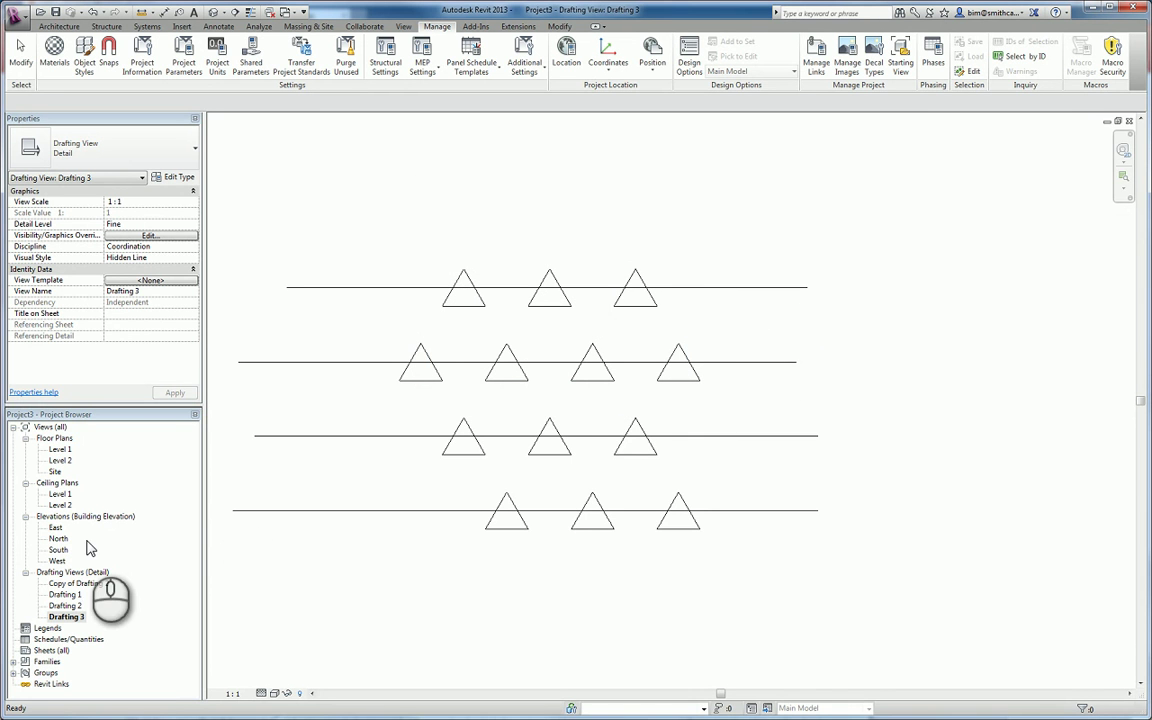
Copy the four-line repeat rectangle from Copy of Drafting 2 and paste it at the same position in Drafting 3.
click(75, 586)
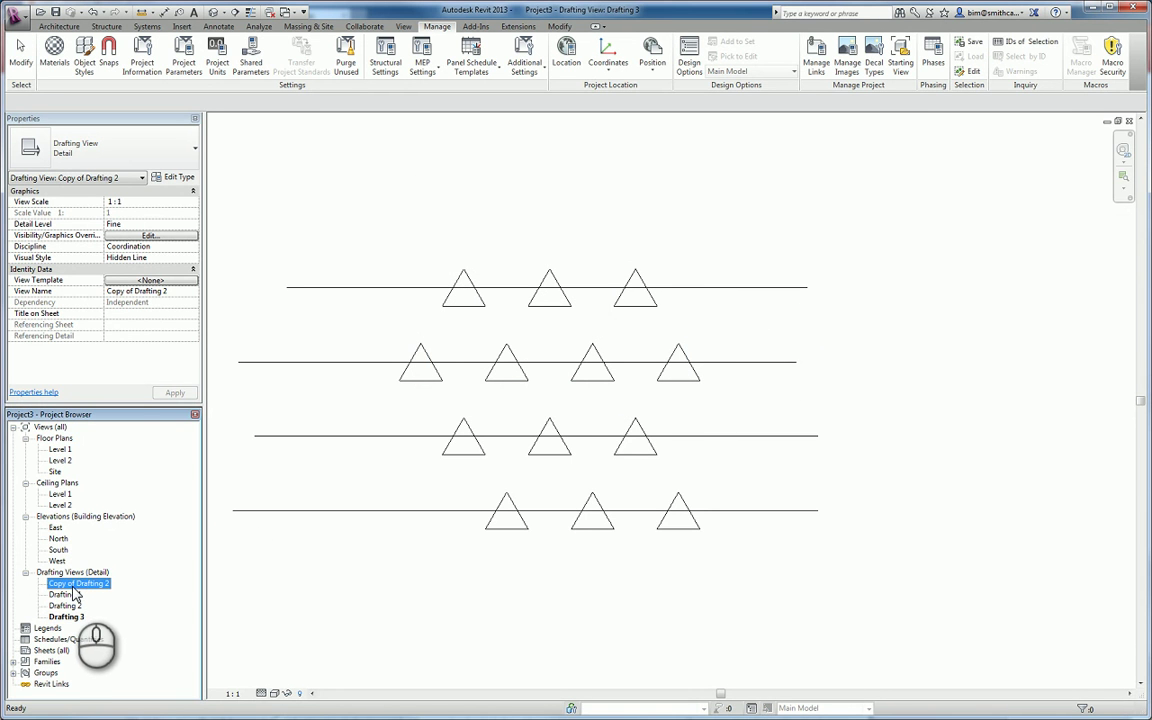
double_click(75, 585)
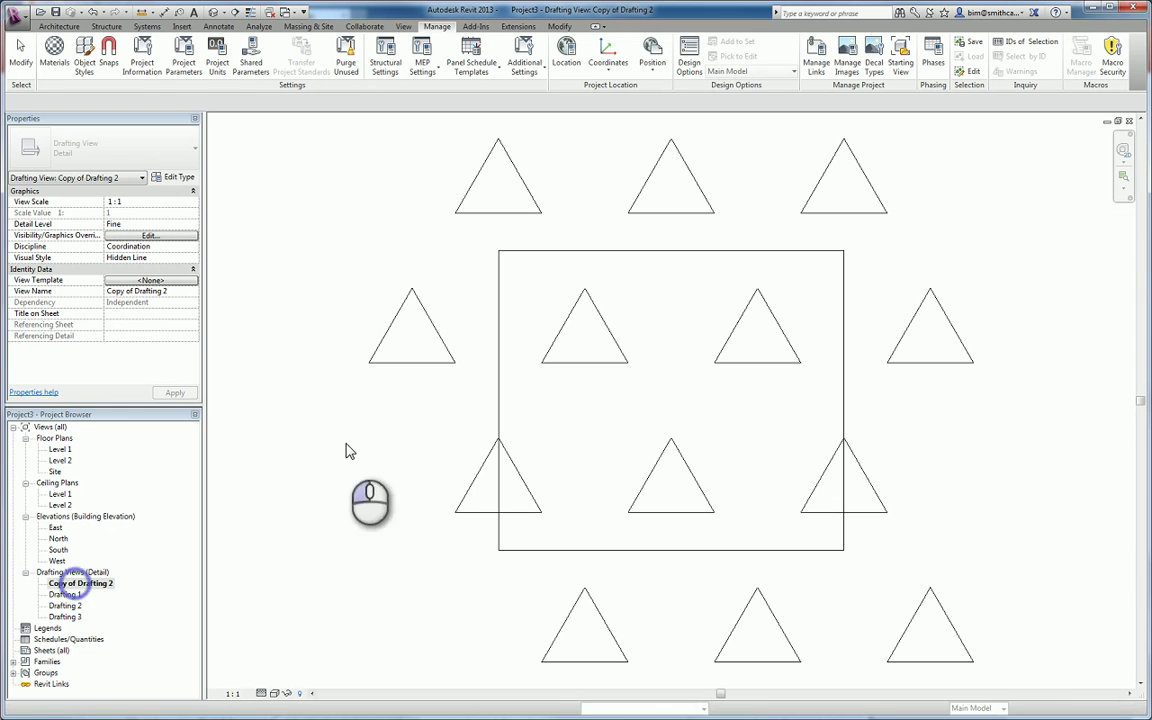
click(576, 259)
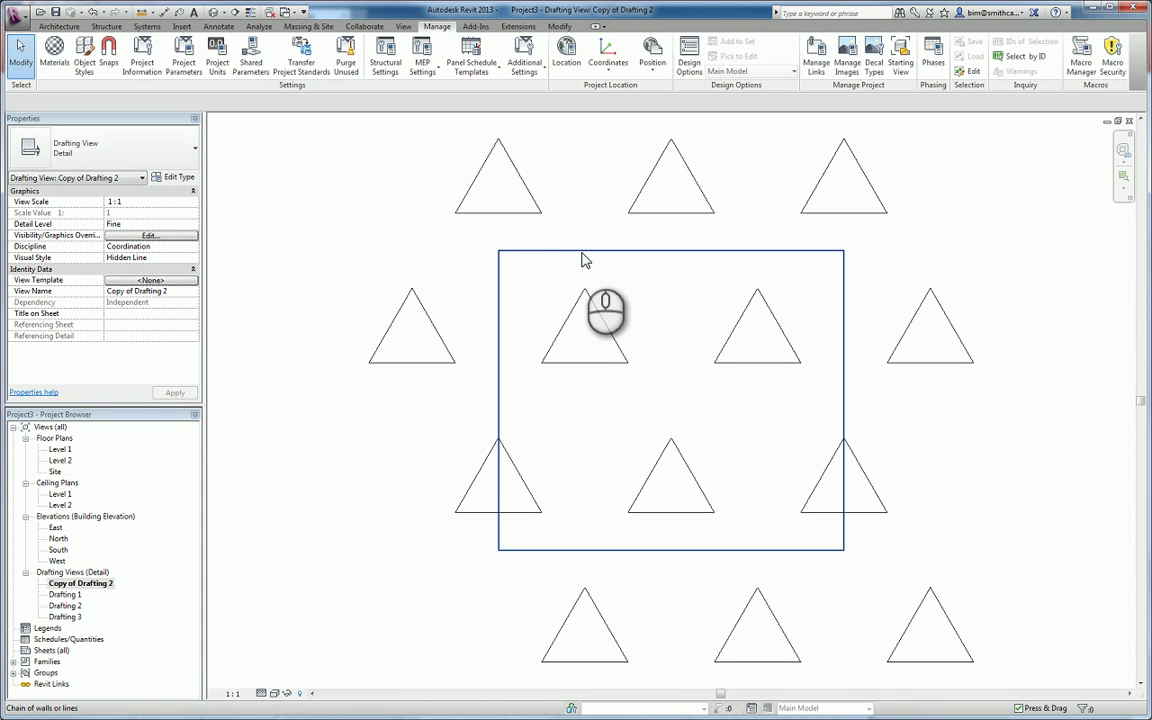
click(582, 257)
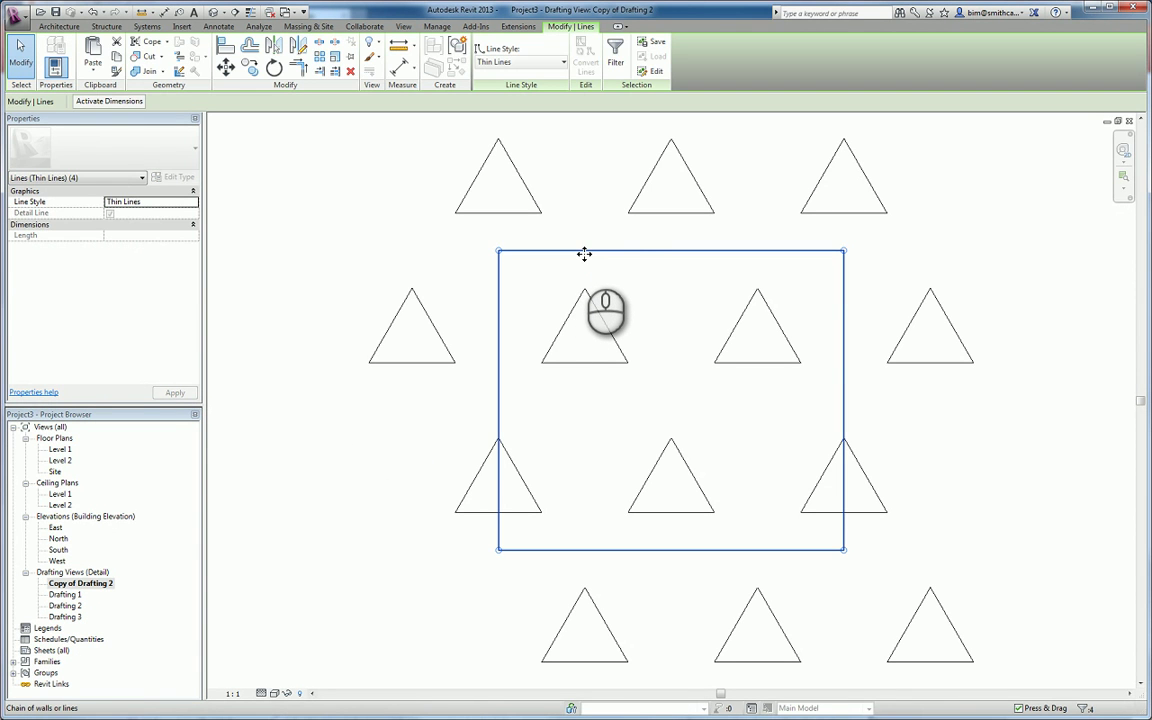
double_click(66, 617)
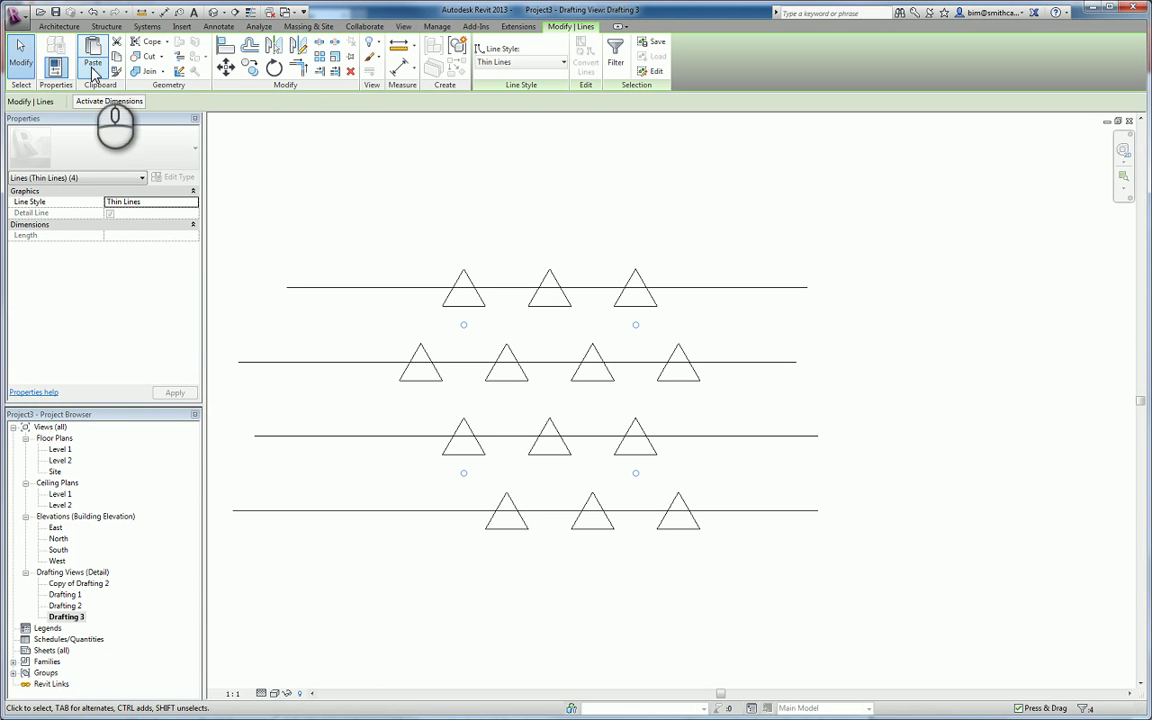
click(92, 68)
click(80, 168)
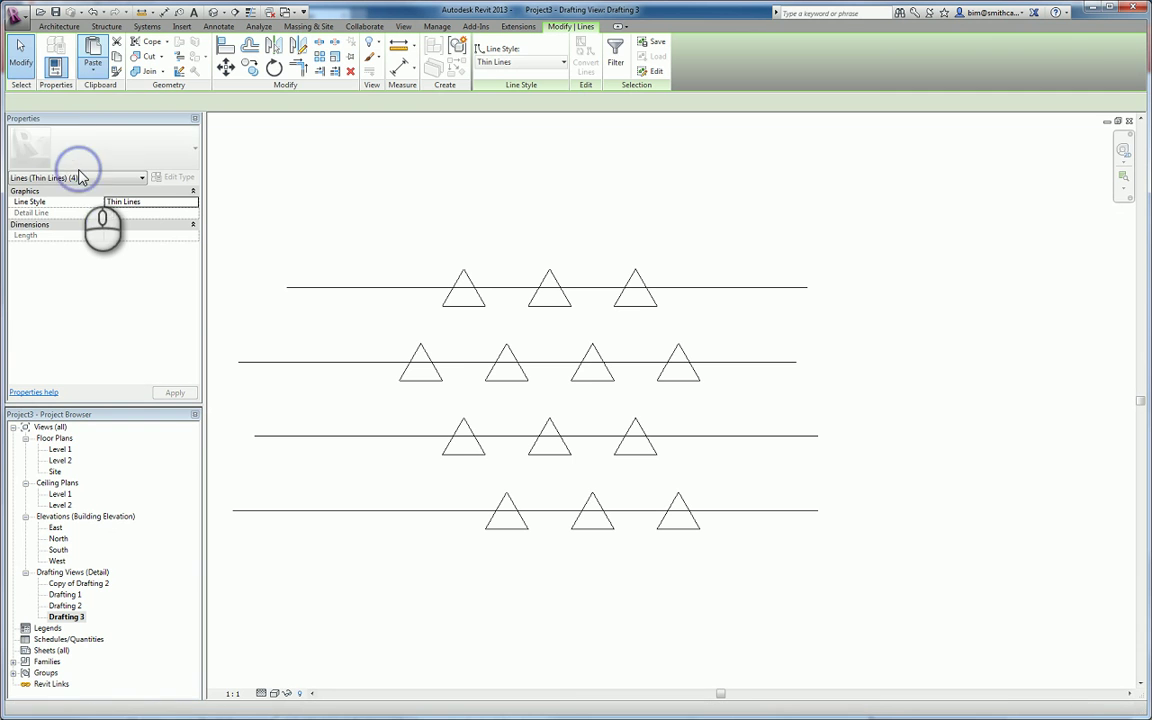
click(752, 293)
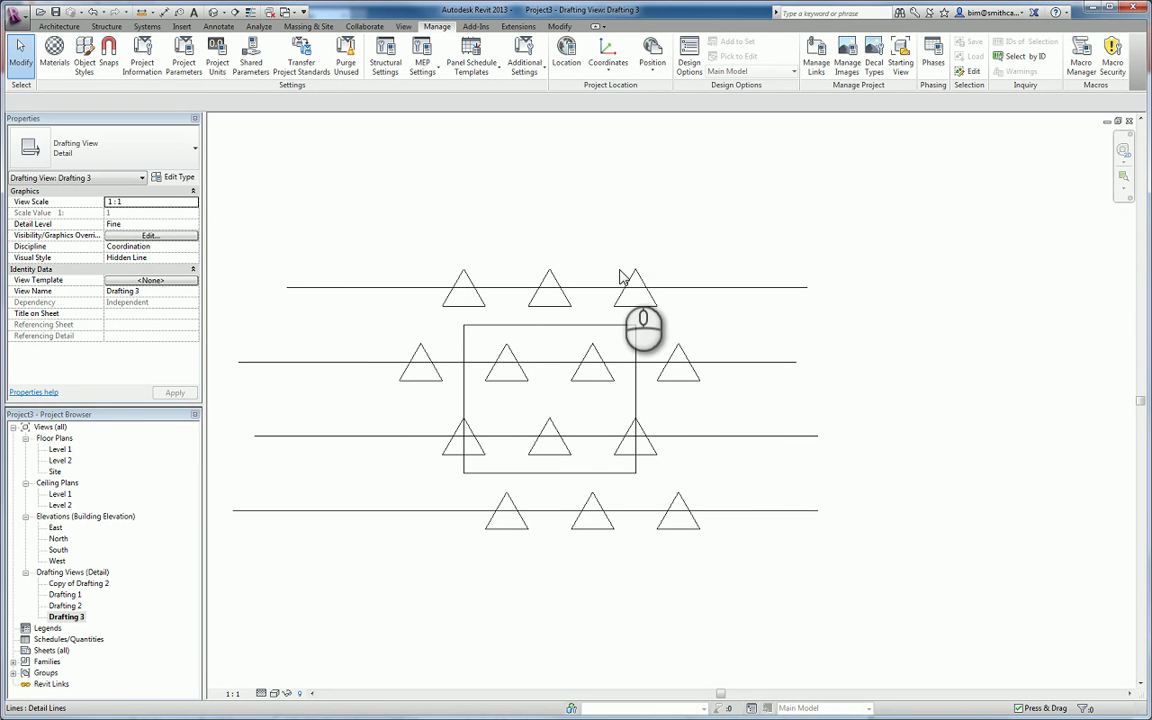
mouse_move(728, 275)
middle_down()
mouse_move(741, 288)
mouse_move(778, 230)
mouse_move(701, 286)
mouse_move(668, 289)
middle_up()
scroll(726, 277, up, 1)
key(t)
key(r)
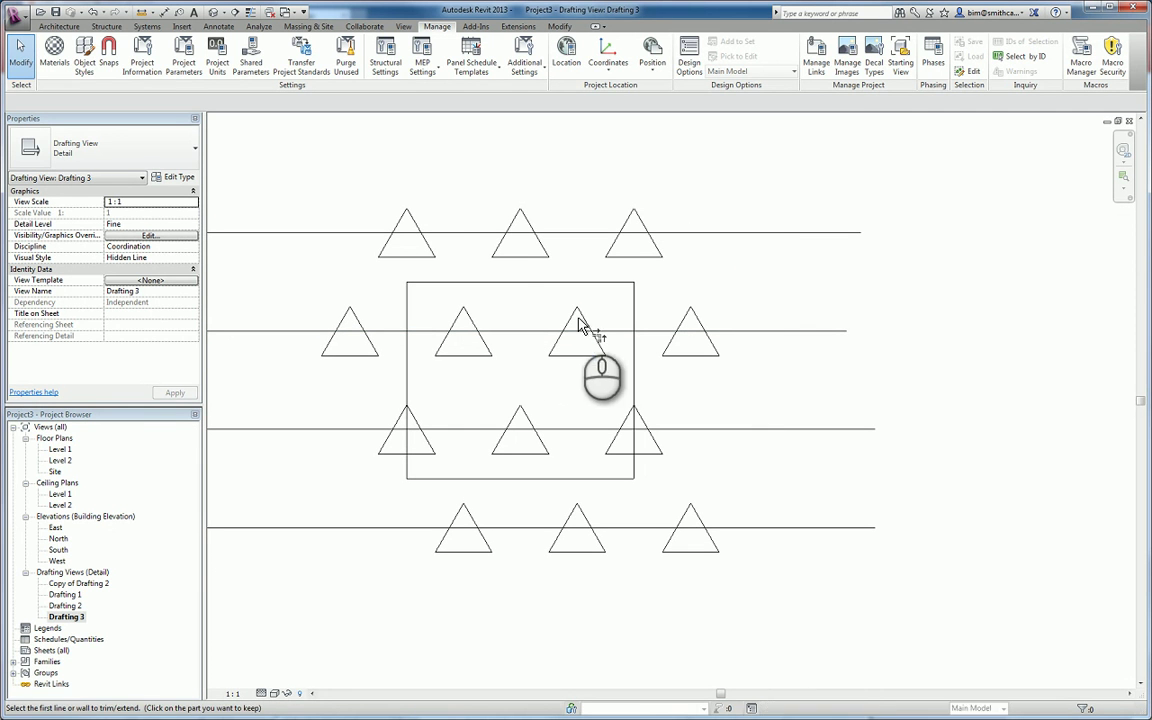
key(Escape)
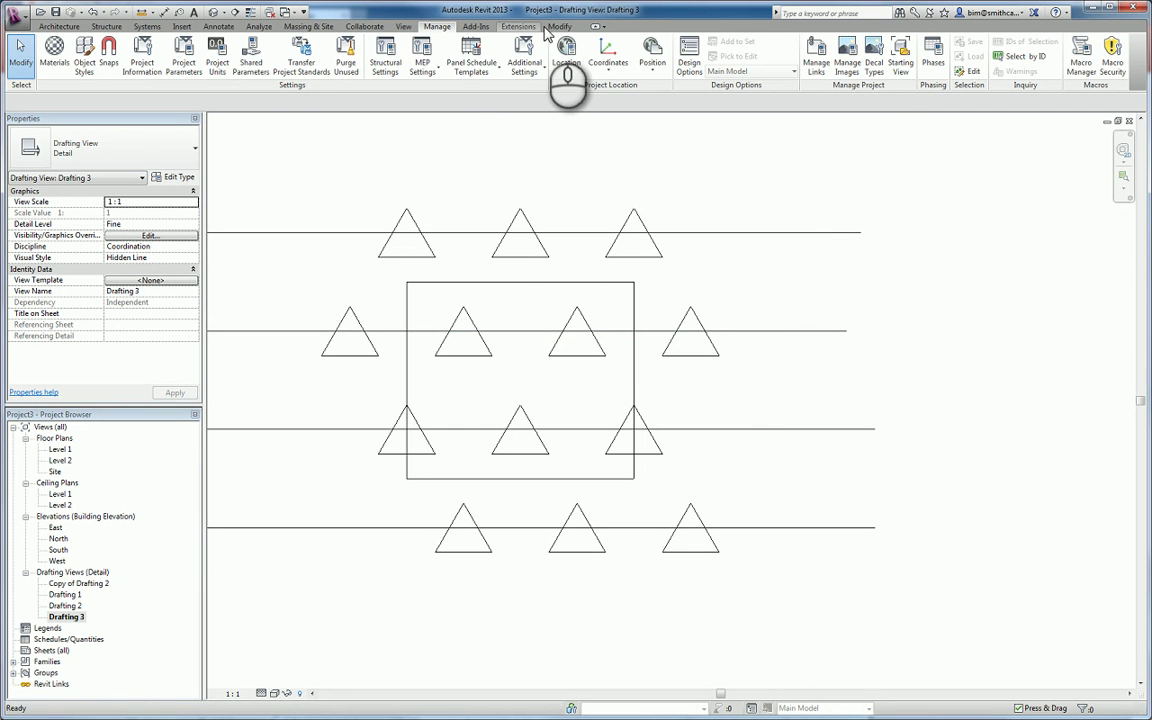
Trim the two horizontal lines and the edge triangle's base against the repeat rectangle's right side.
click(552, 27)
click(337, 72)
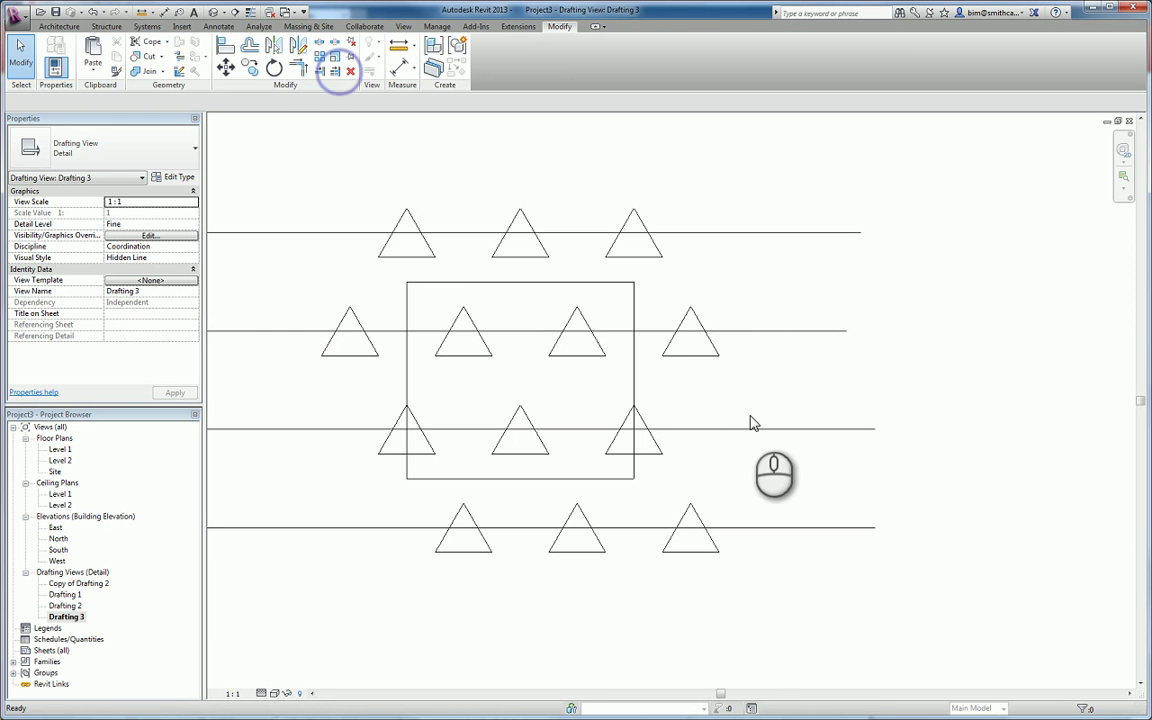
click(614, 329)
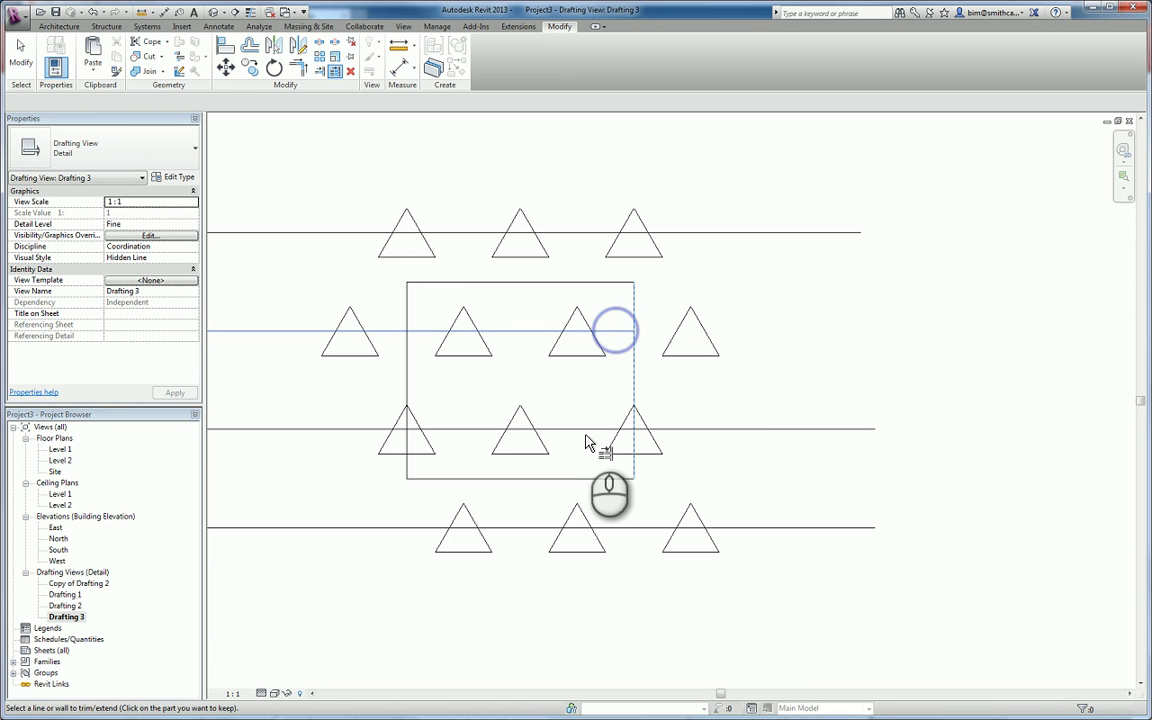
click(645, 456)
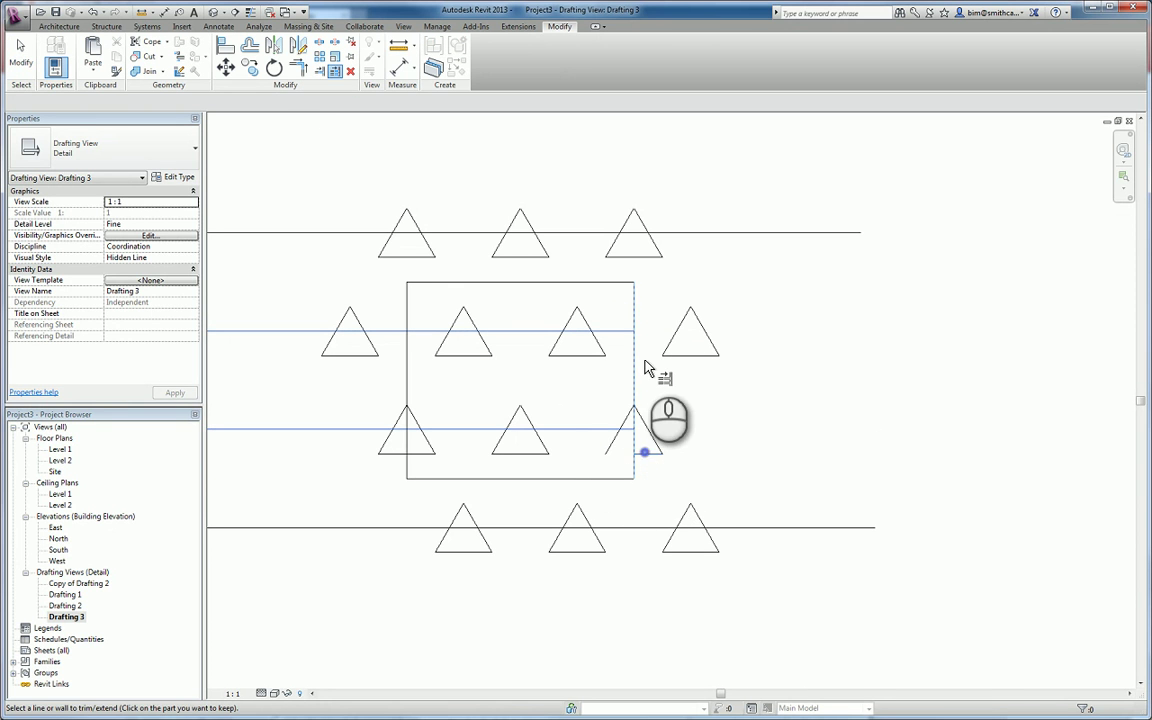
Trim the two horizontal lines and the edge triangle's base to the inside of the repeat rectangle's left side.
click(336, 72)
click(406, 313)
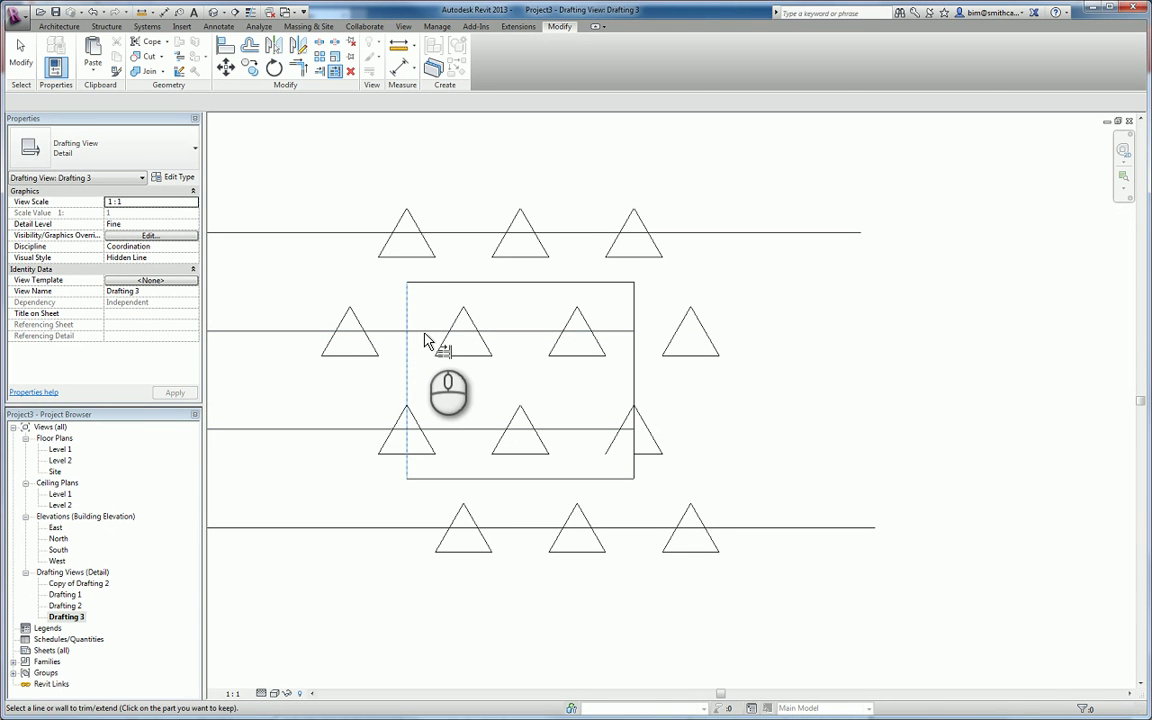
click(424, 332)
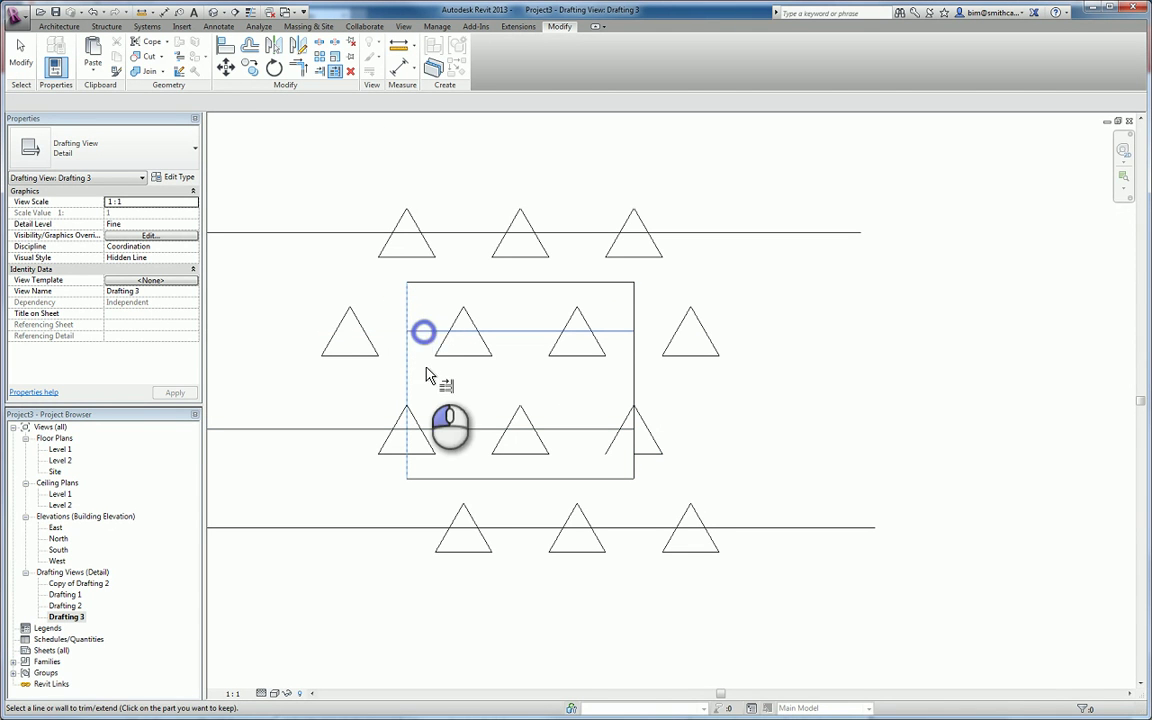
click(447, 430)
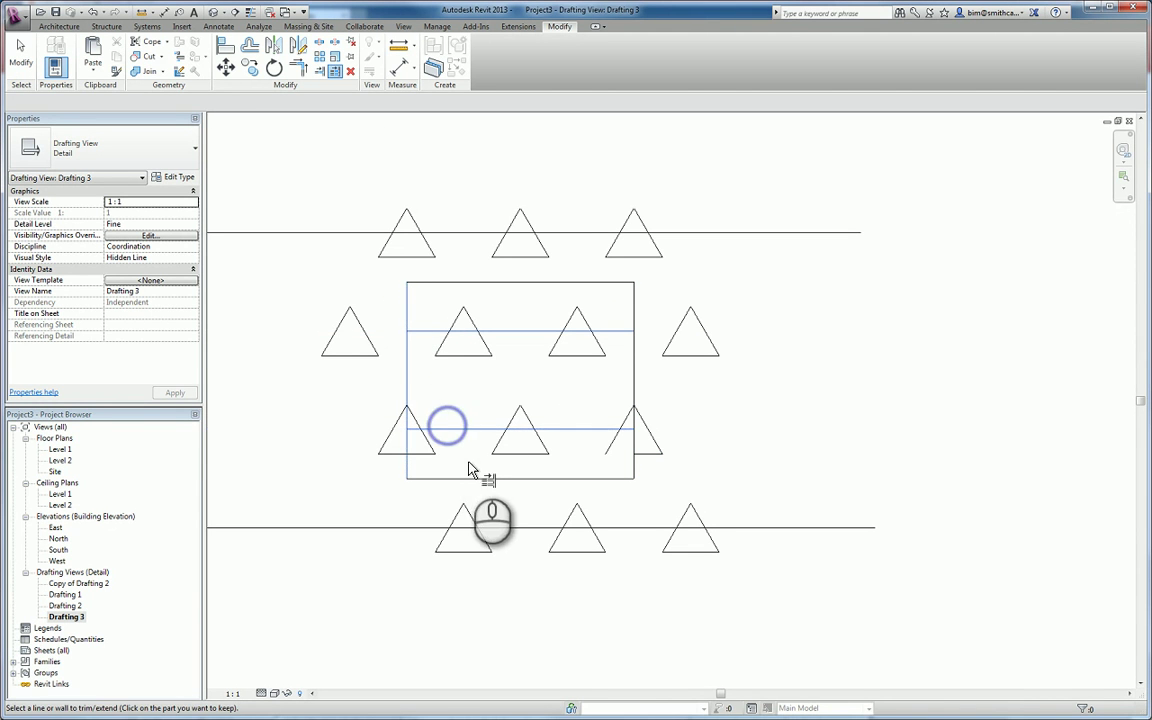
click(414, 453)
key(Escape)
Delete the leftover sides and base piece of the edge triangles lying outside the repeat rectangle.
click(388, 438)
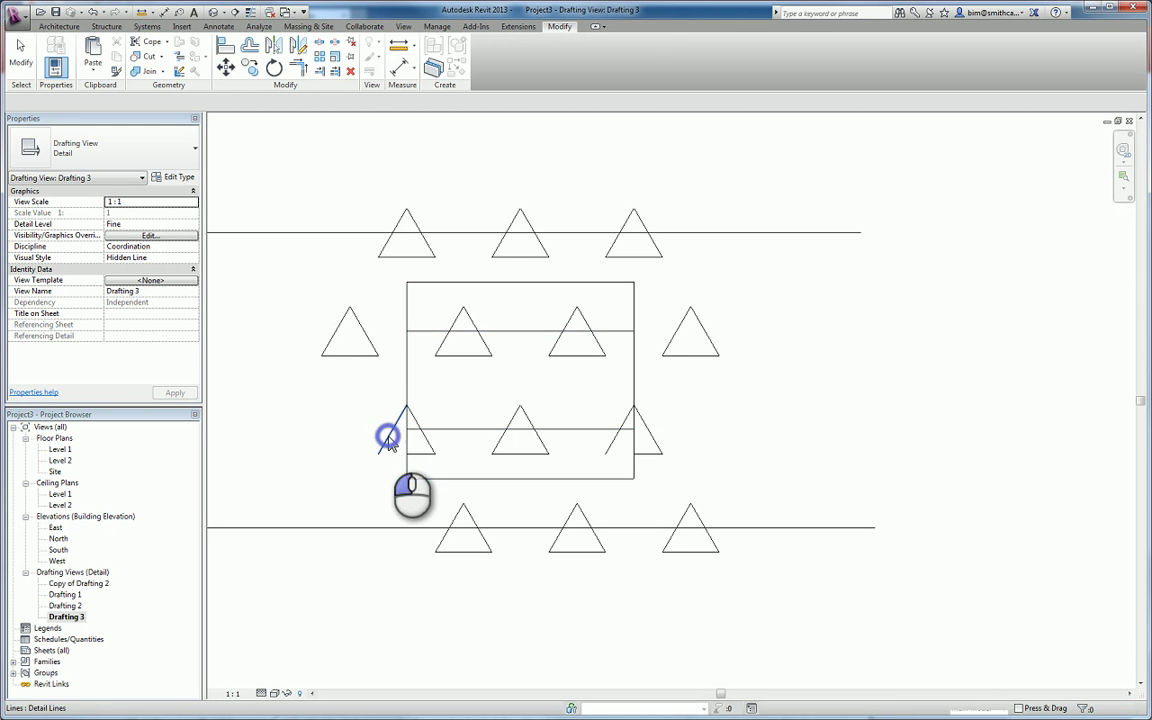
key(Delete)
click(649, 455)
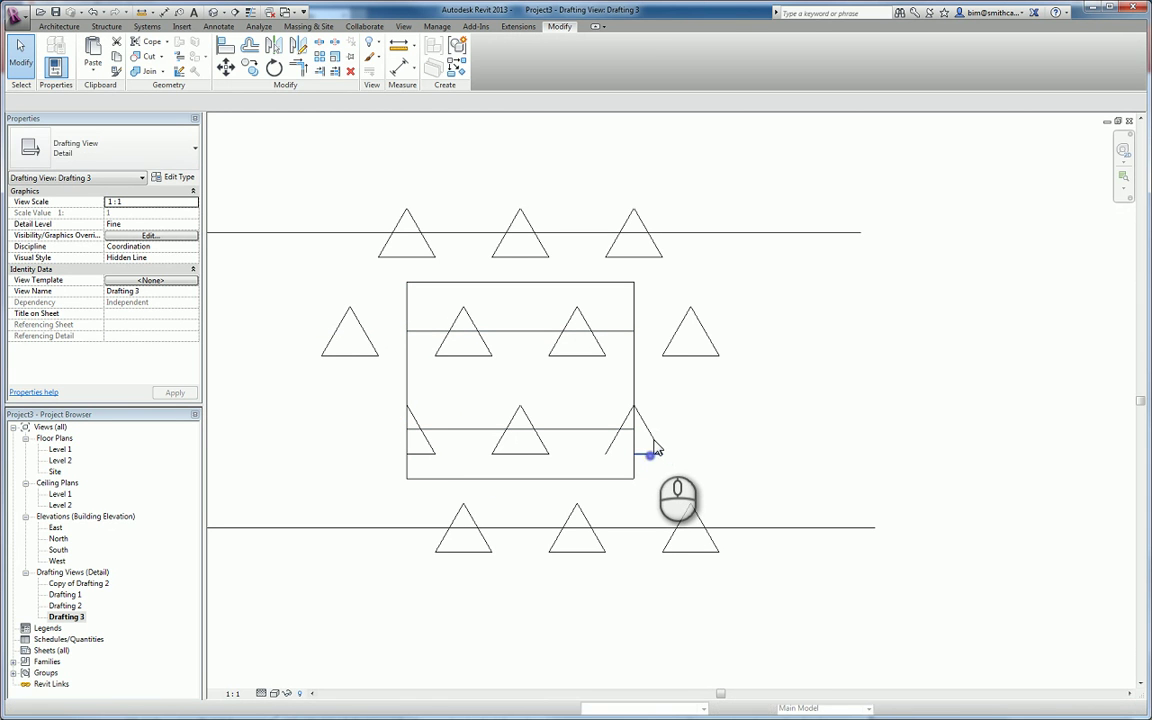
key(Delete)
click(654, 439)
key(Delete)
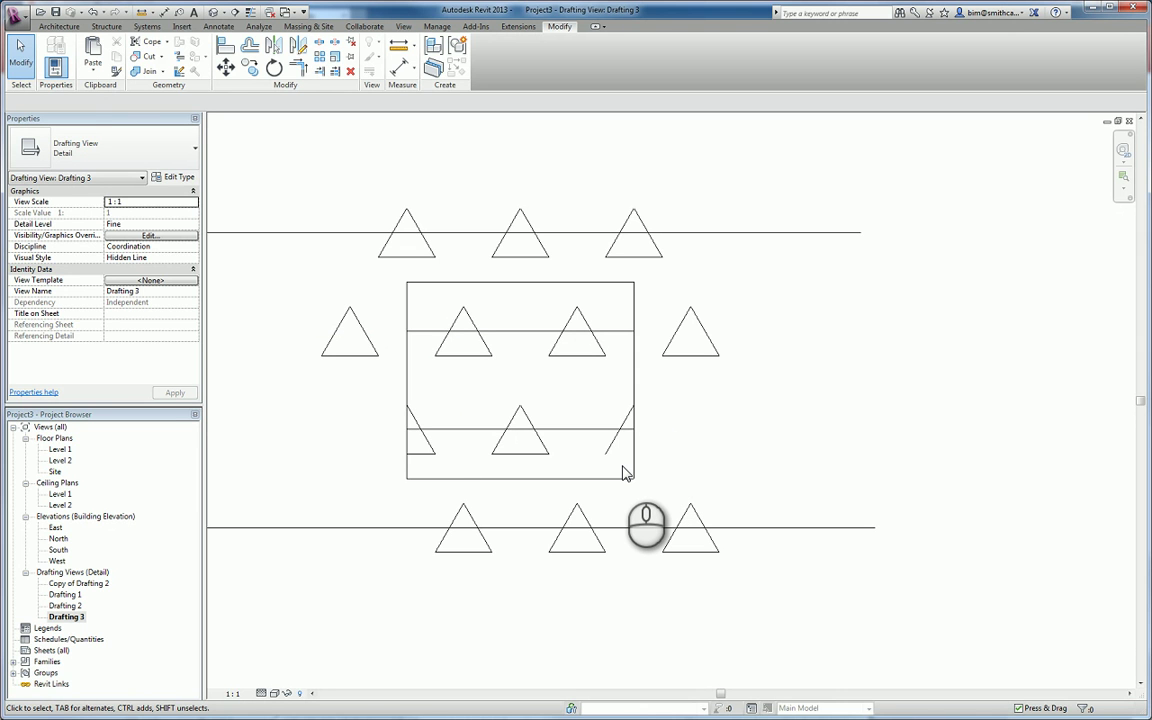
Draw a detail line for the missing base of the edge triangle inside the repeat rectangle's right side.
key(d)
key(l)
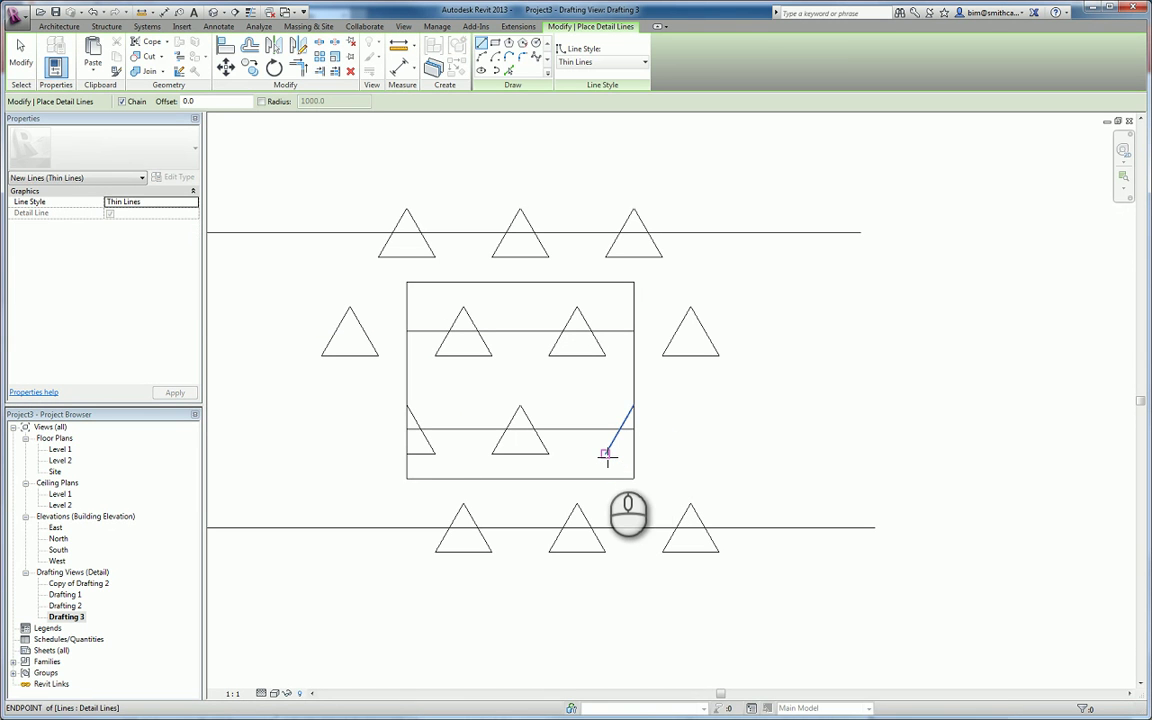
key(Escape)
key(Escape)
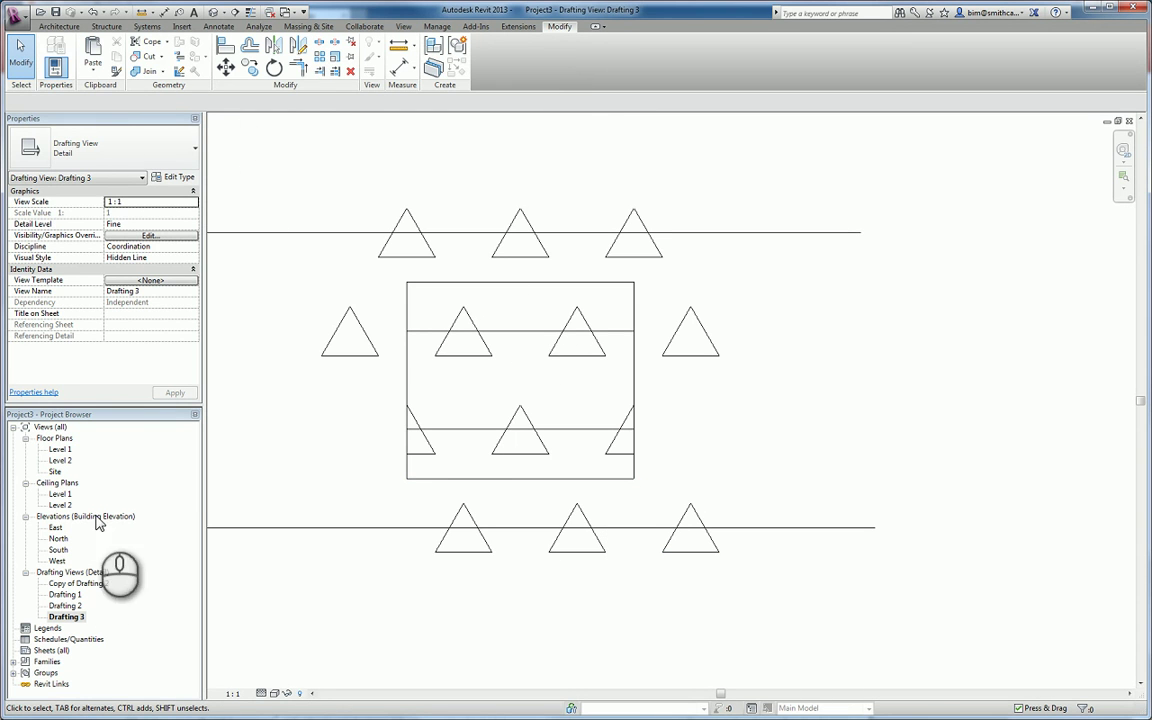
Review the Hatch22 instruction note in Drafting 2, and return to Drafting 3.
double_click(66, 594)
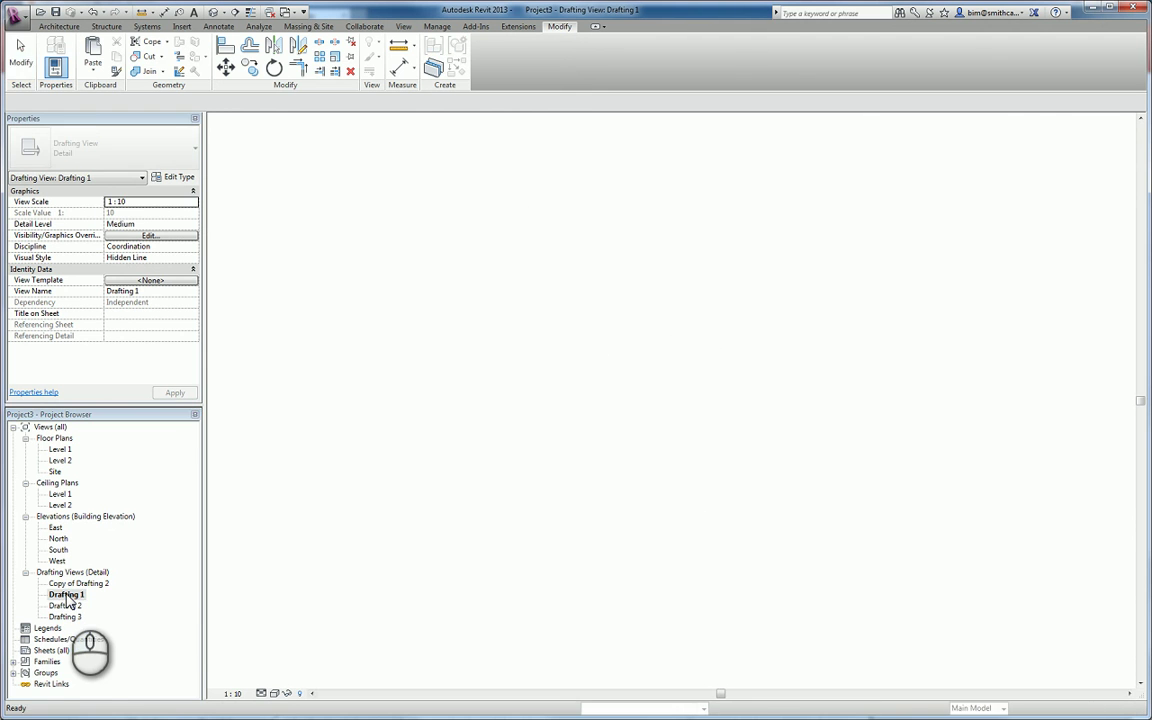
double_click(66, 606)
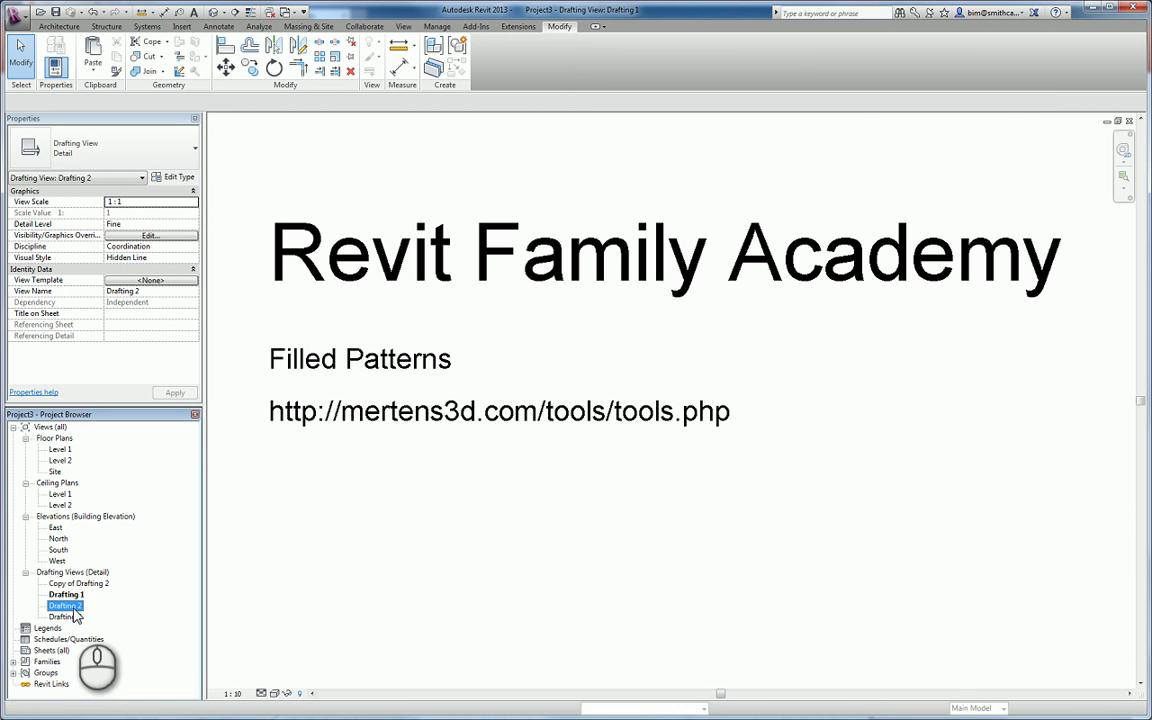
scroll(378, 375, up, 3)
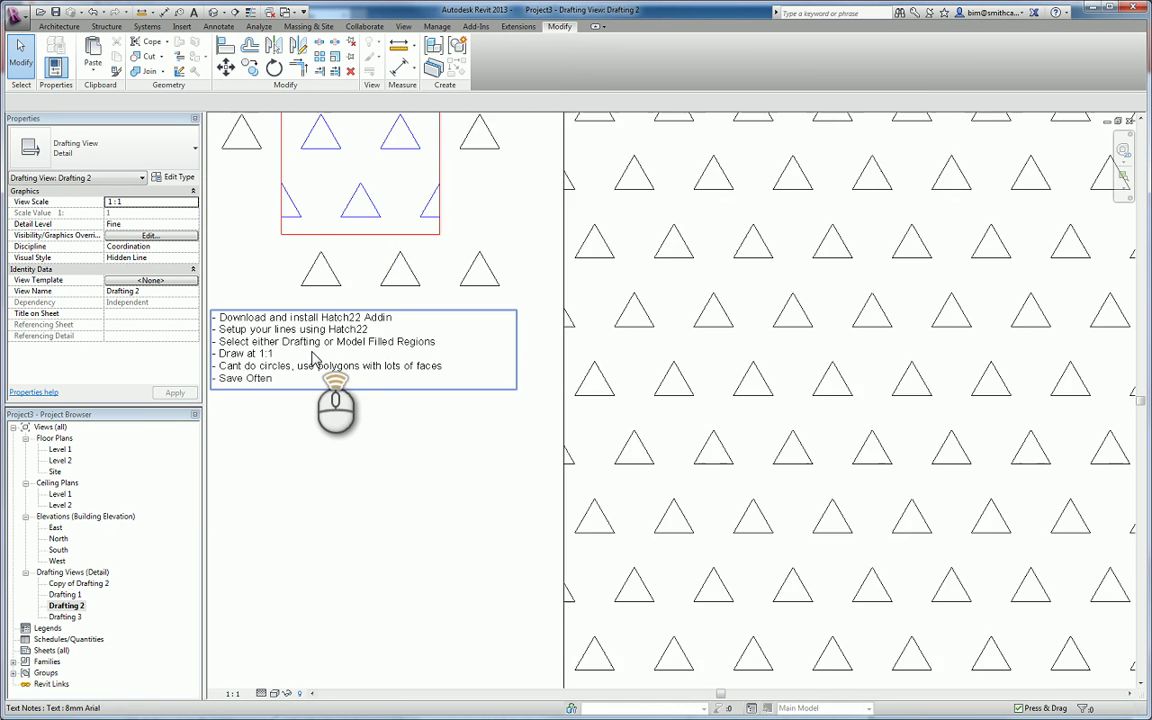
scroll(330, 380, down, 3)
scroll(464, 388, up, 3)
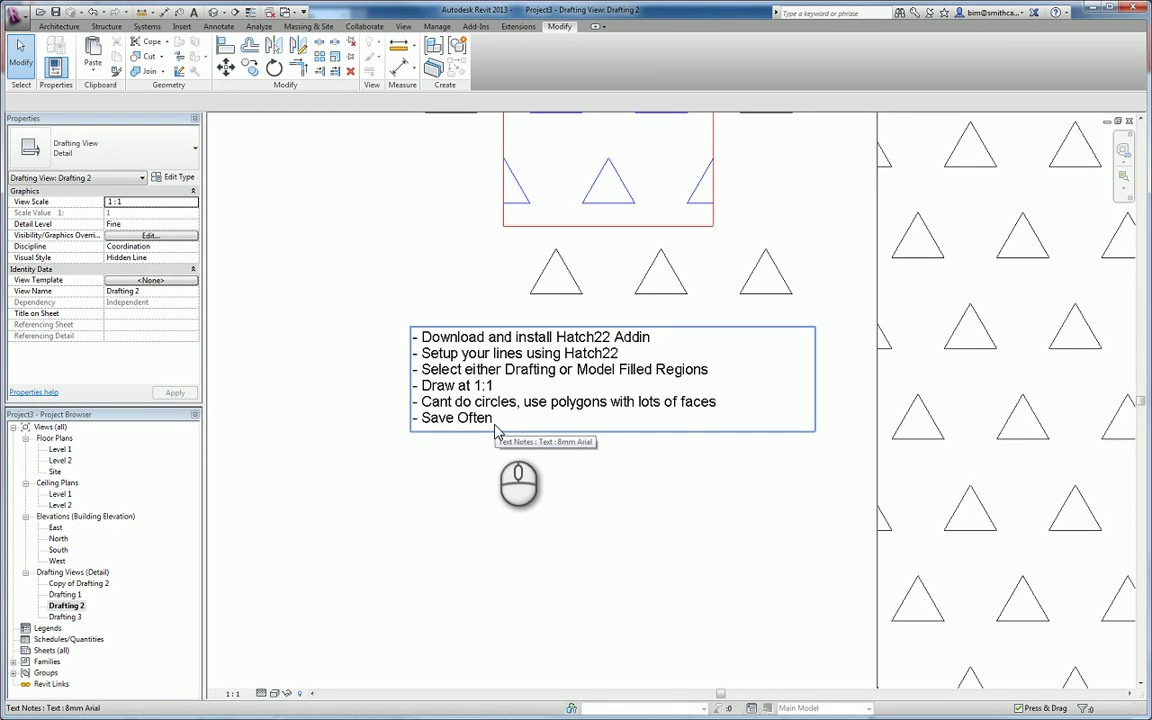
middle_drag(495, 432, 465, 445)
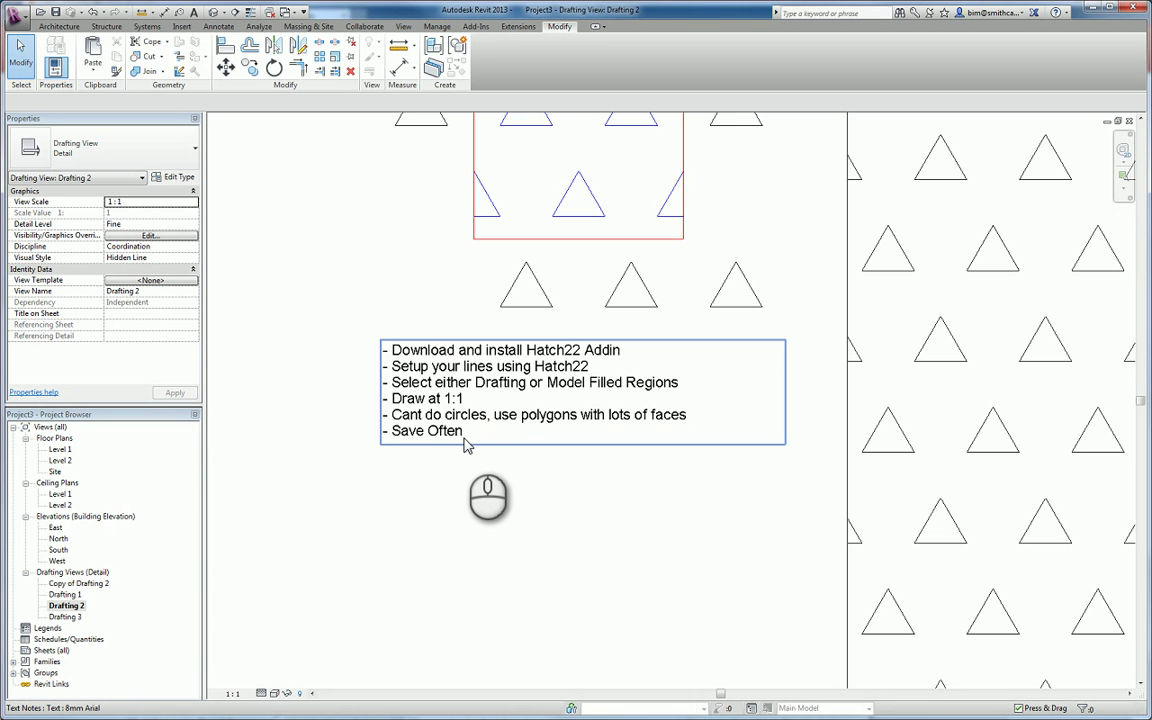
middle_drag(483, 402, 422, 410)
double_click(70, 616)
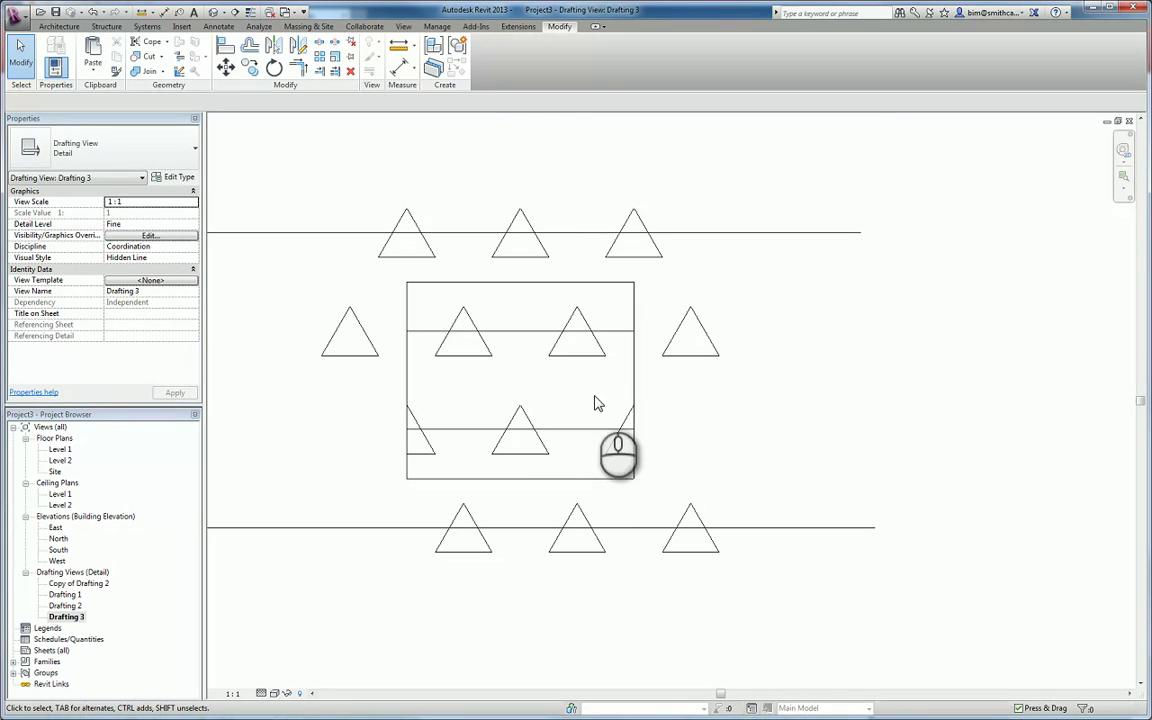
Open the hatch22 add-in from Drafting 3.
click(476, 26)
click(55, 60)
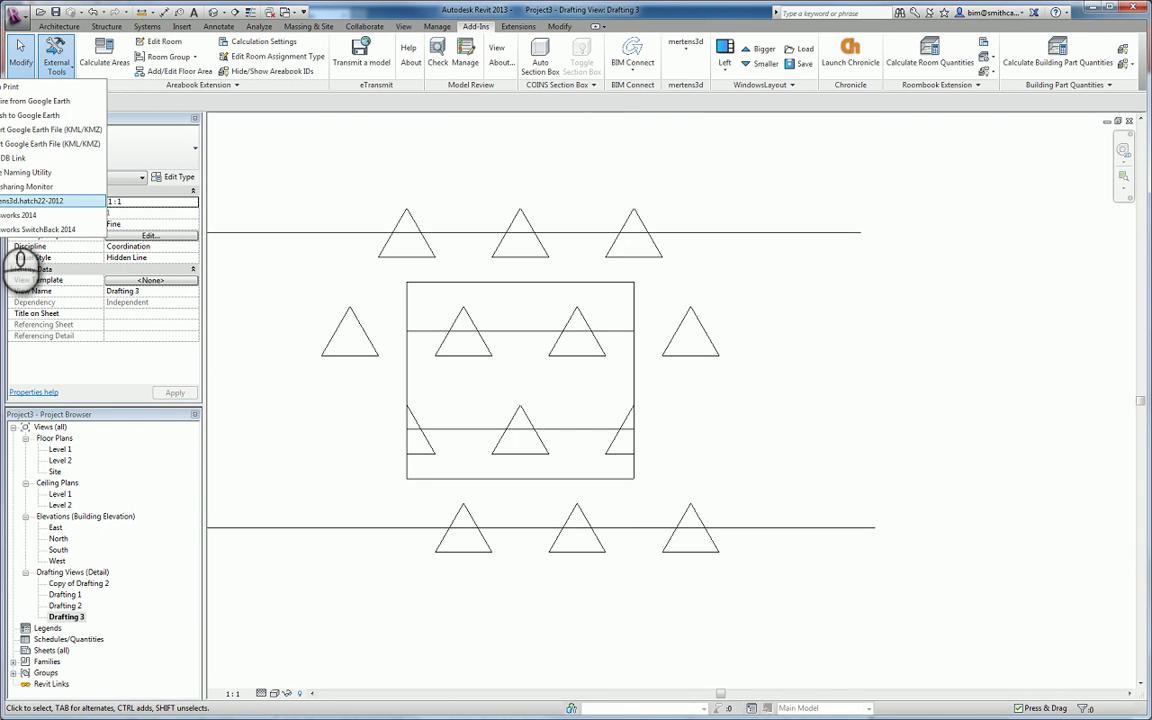
click(12, 200)
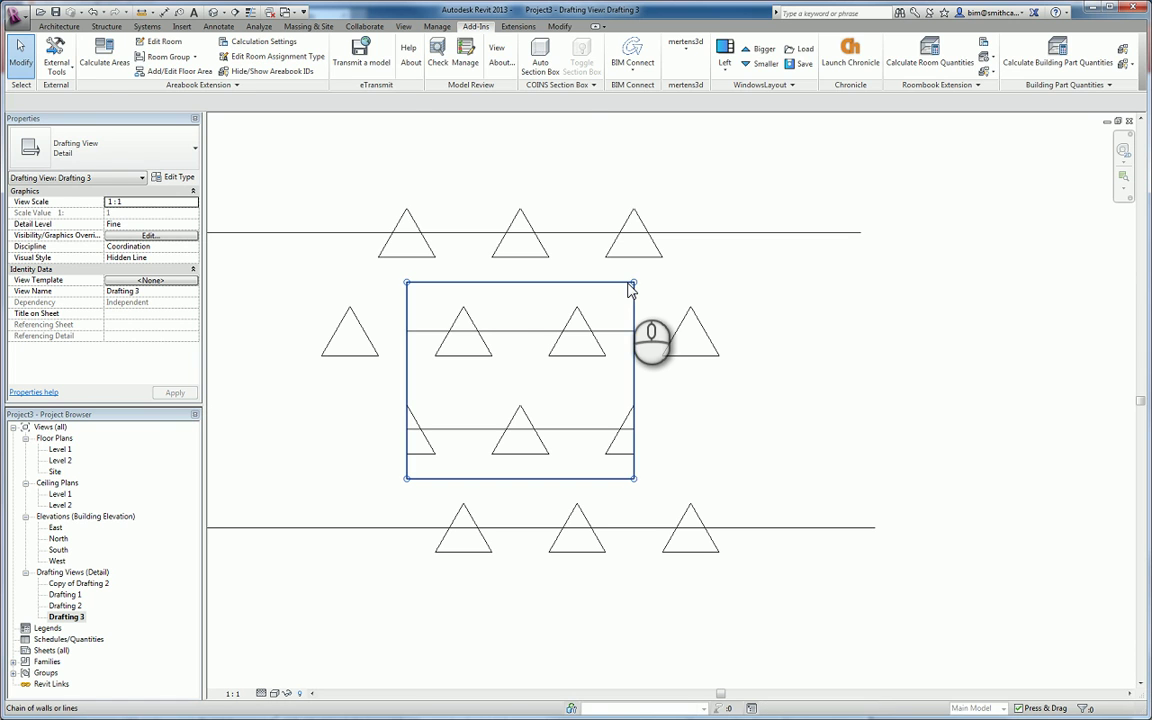
Assign the hatch22 - Boundary line style to the four lines of the repeat rectangle.
click(630, 288)
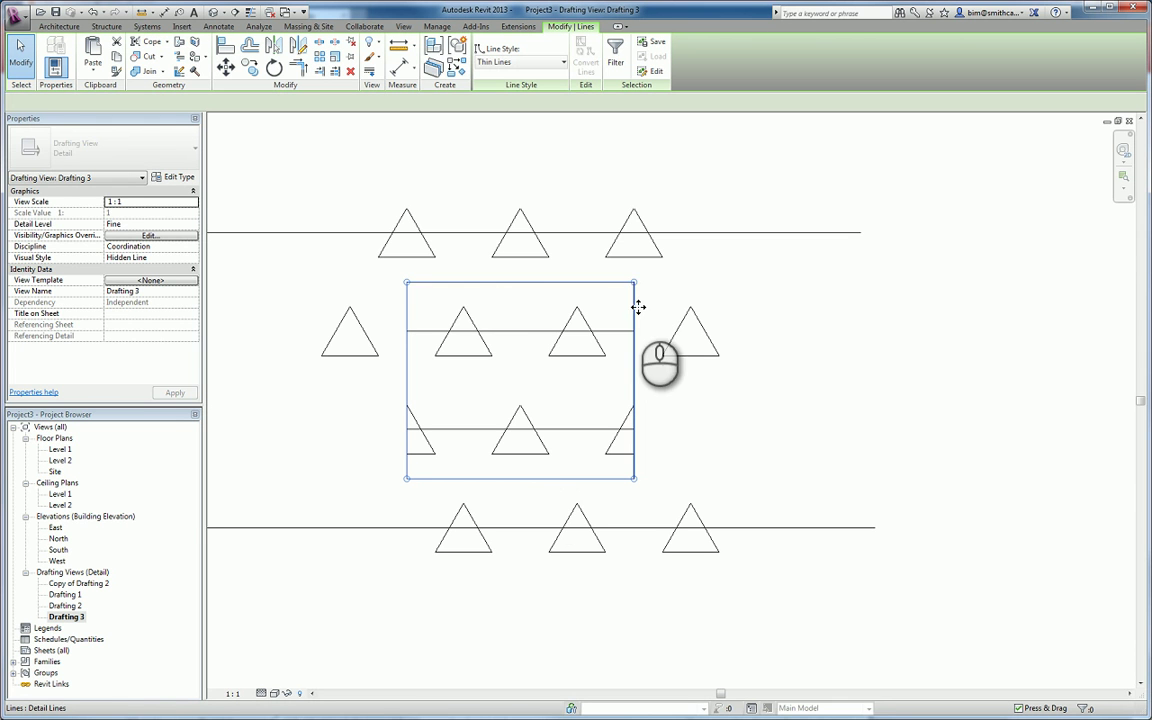
click(540, 62)
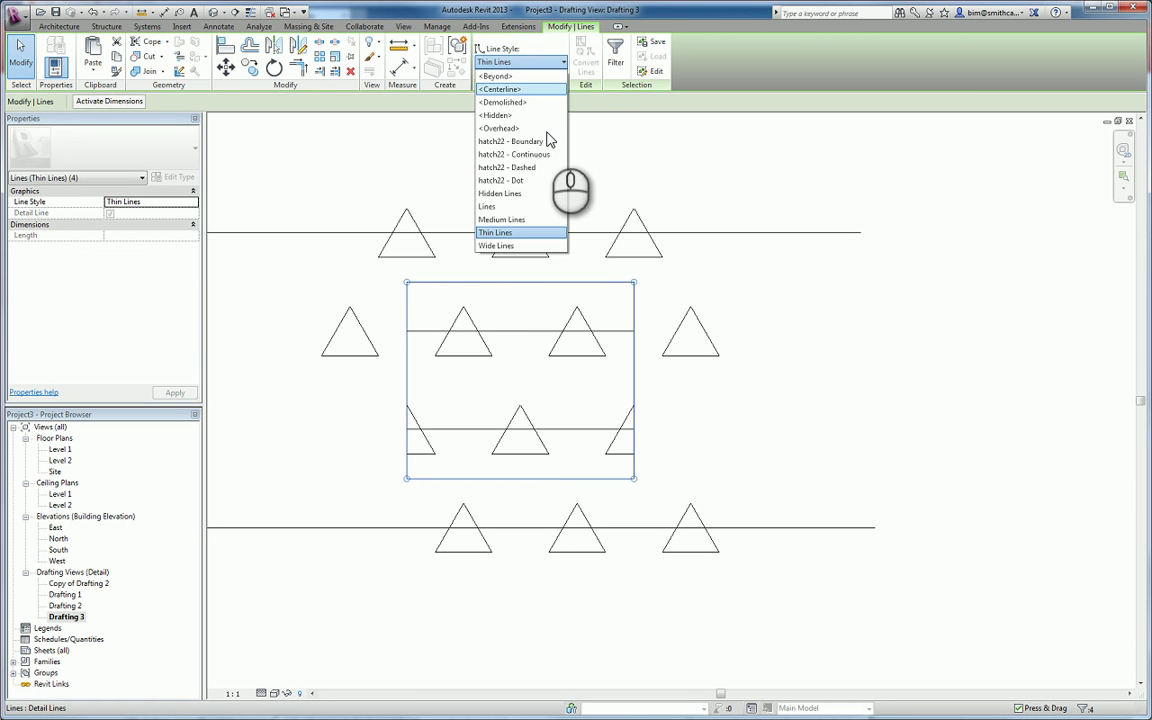
click(535, 143)
click(800, 289)
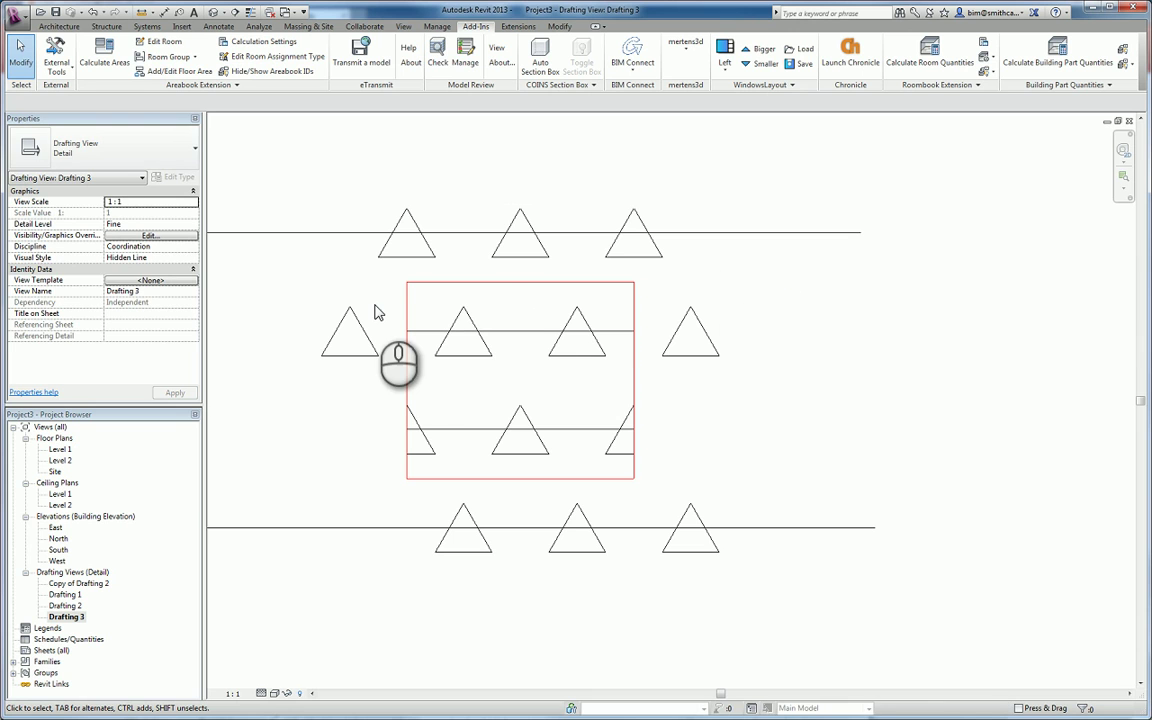
Assign the hatch22 - Dashed line style to all triangle lines inside the repeat rectangle, excluding the two horizontal lines.
drag(375, 300, 675, 460)
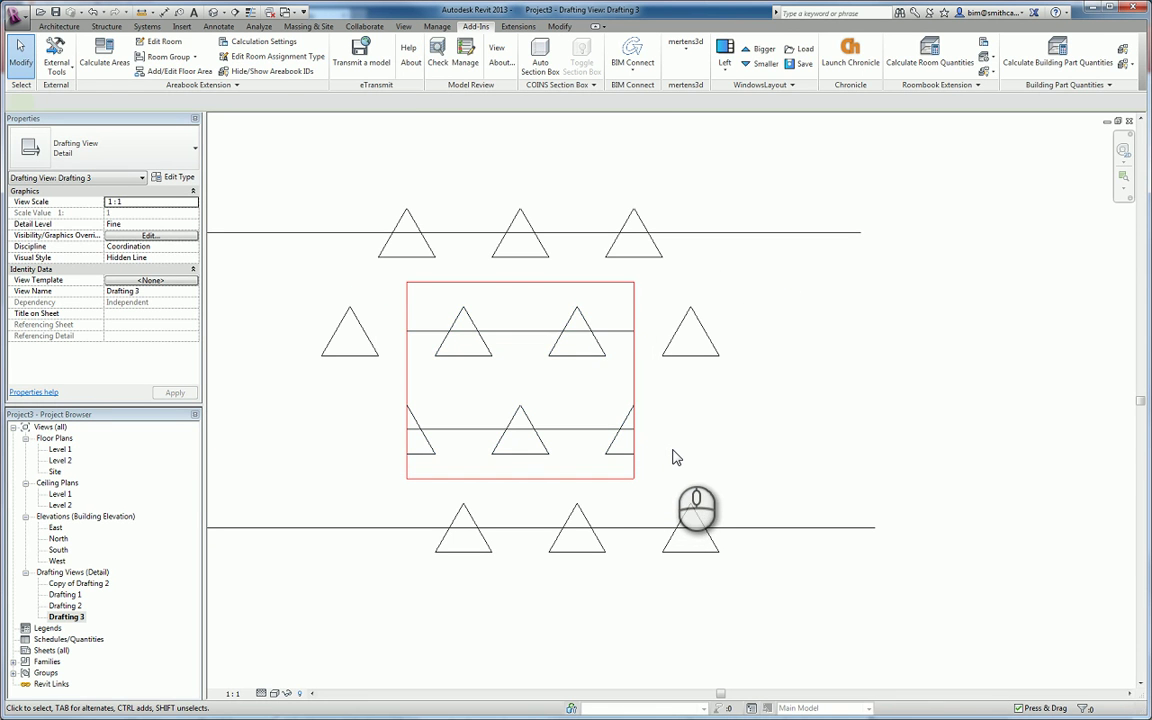
shift+click(618, 331)
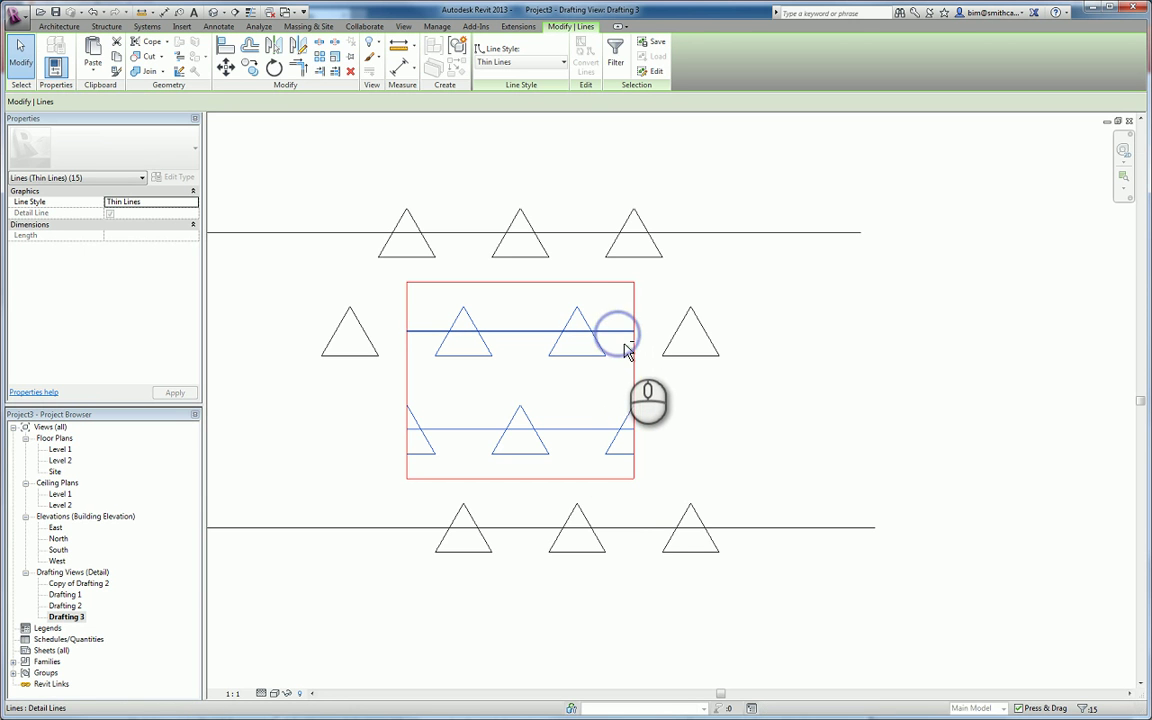
shift+click(582, 430)
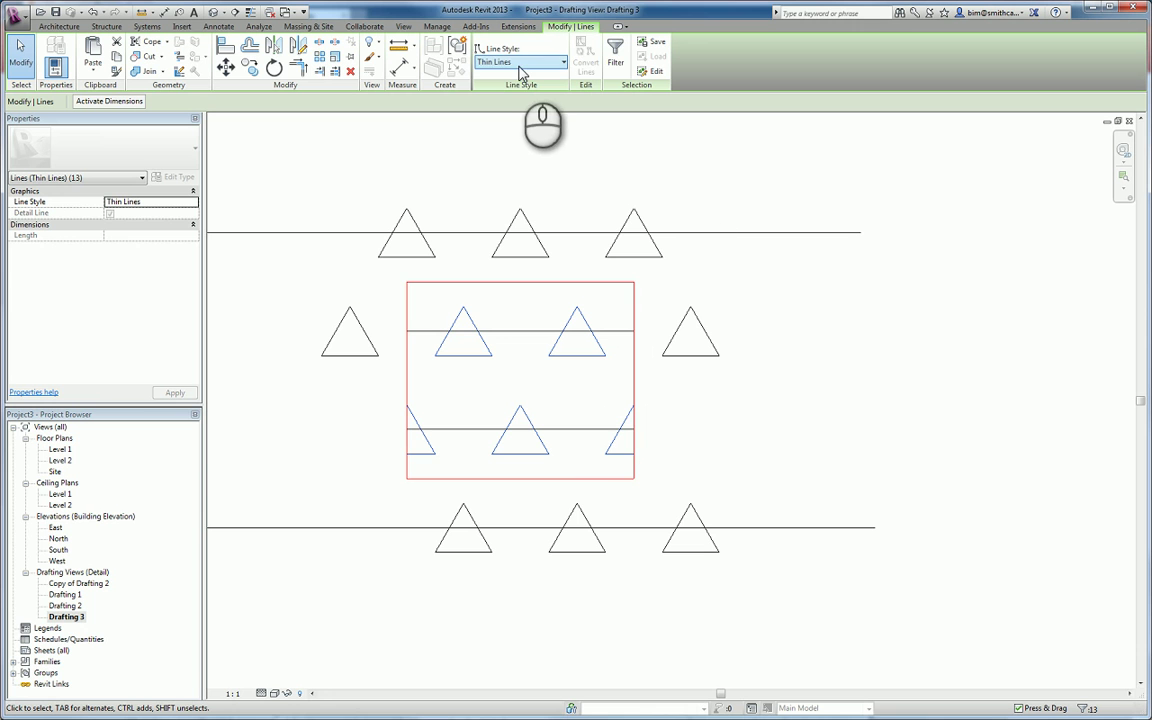
click(519, 68)
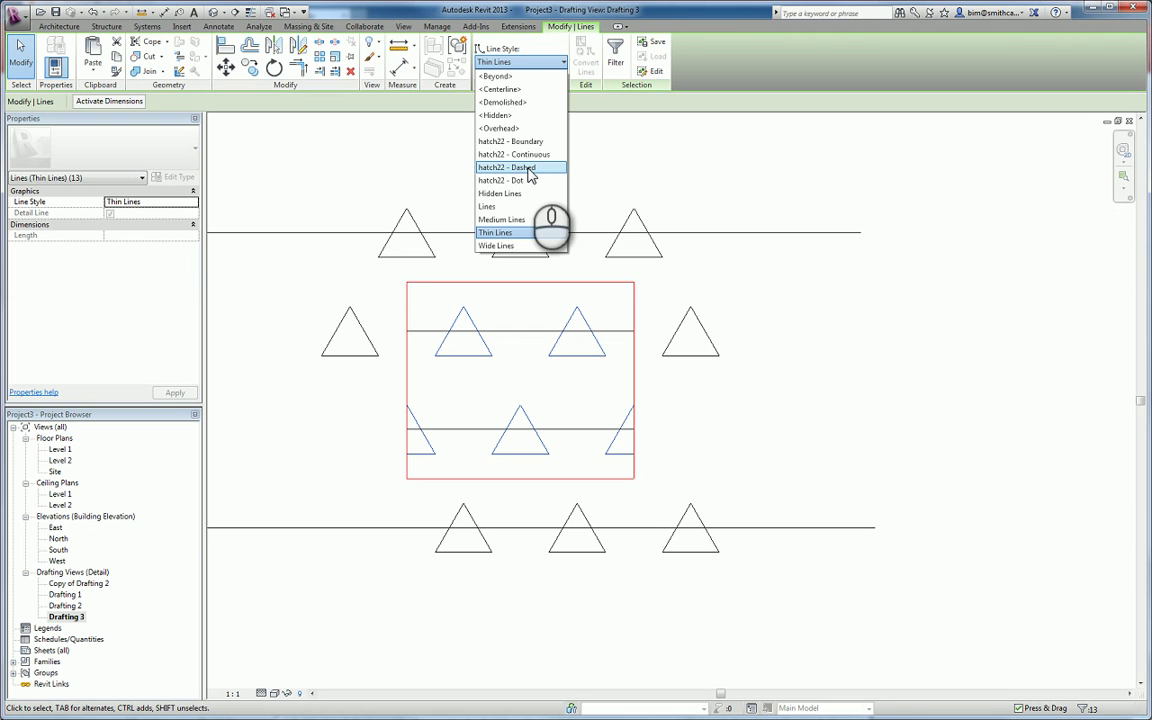
click(530, 168)
click(805, 354)
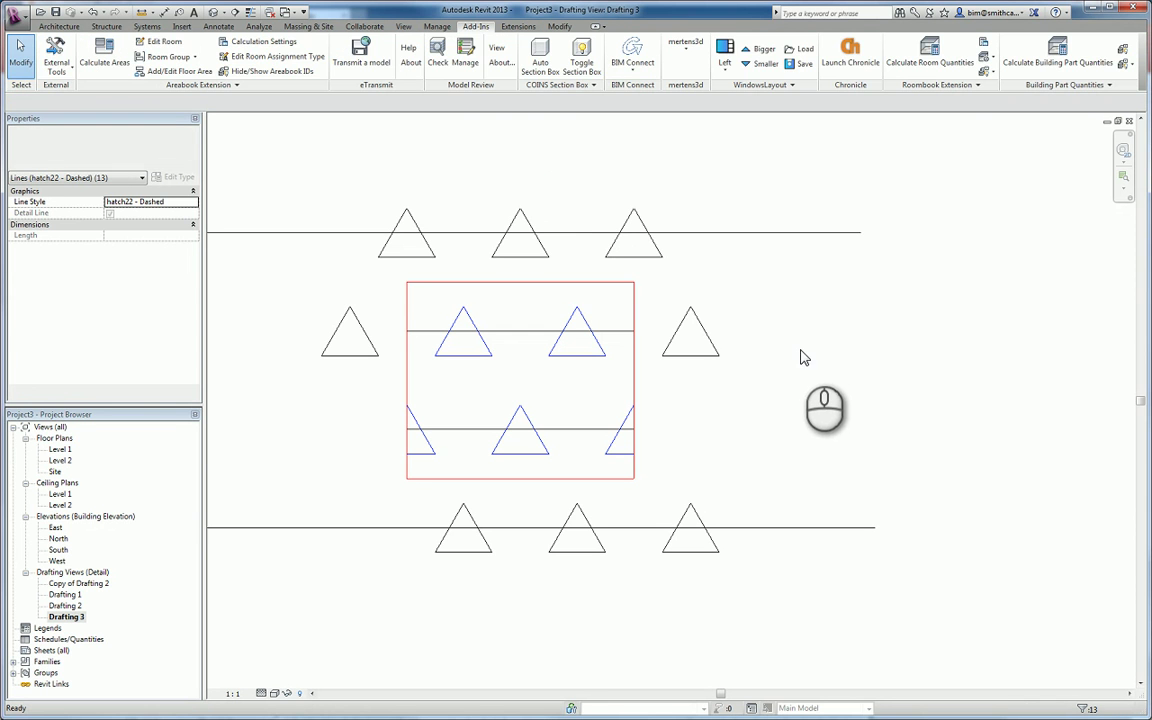
Assign the hatch22 - Continuous line style to the two horizontal lines inside the repeat rectangle.
click(625, 334)
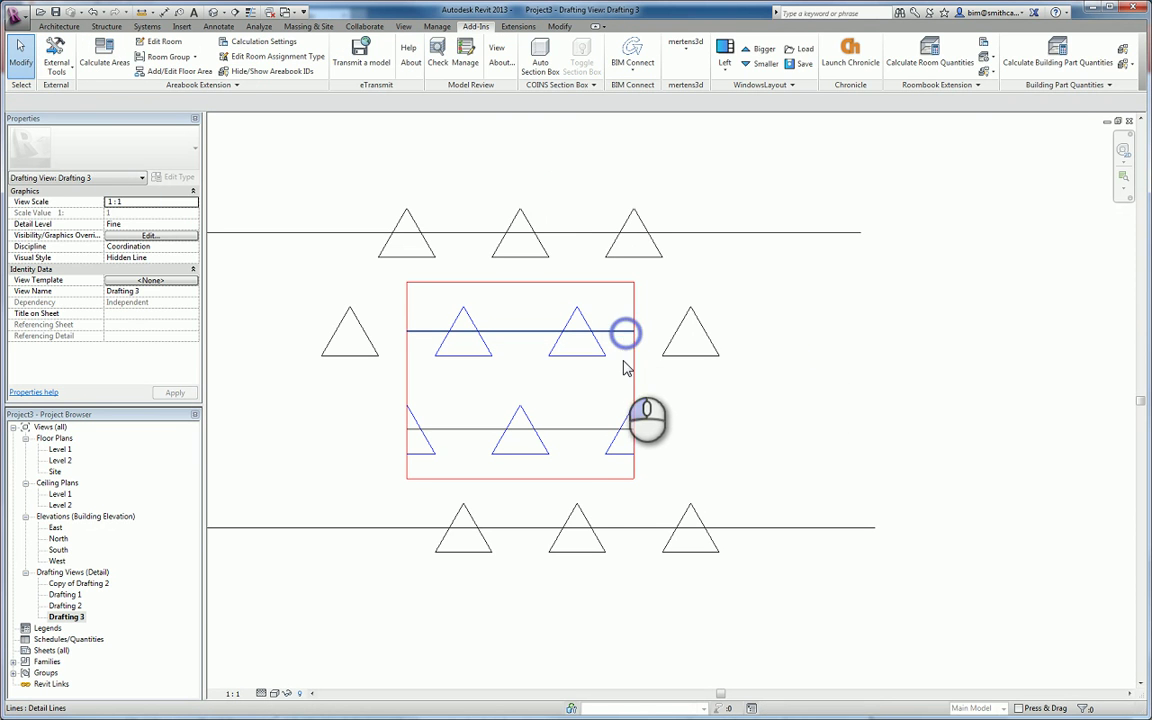
ctrl+click(588, 430)
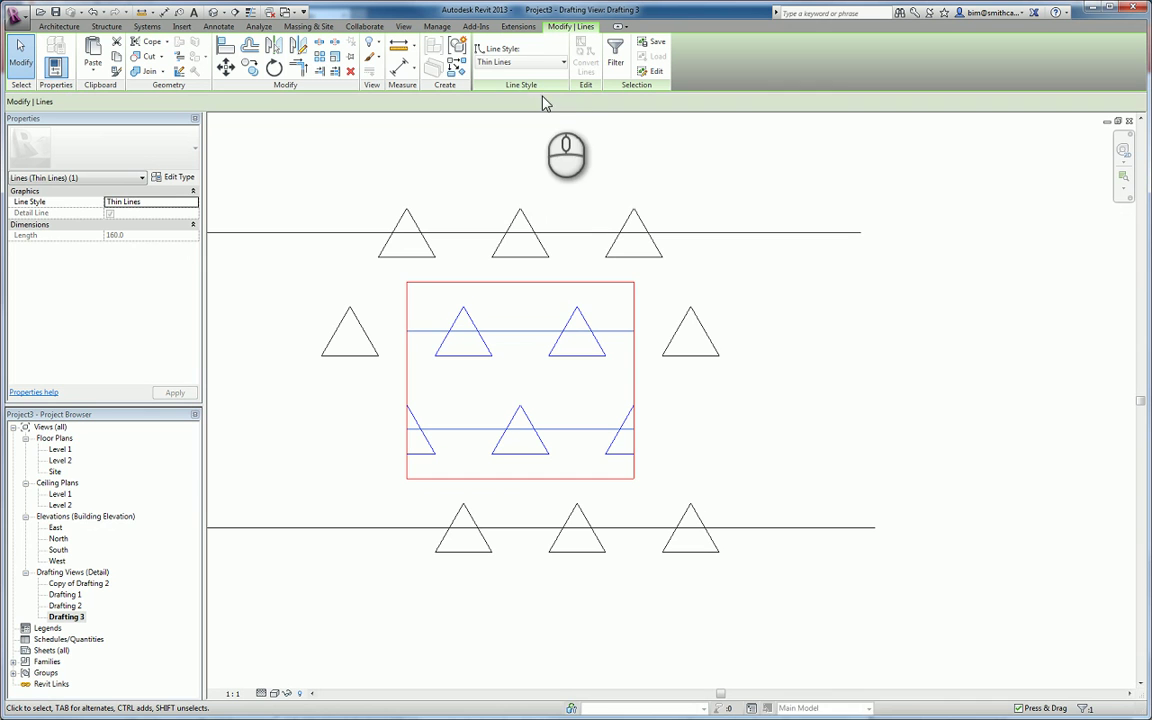
click(528, 68)
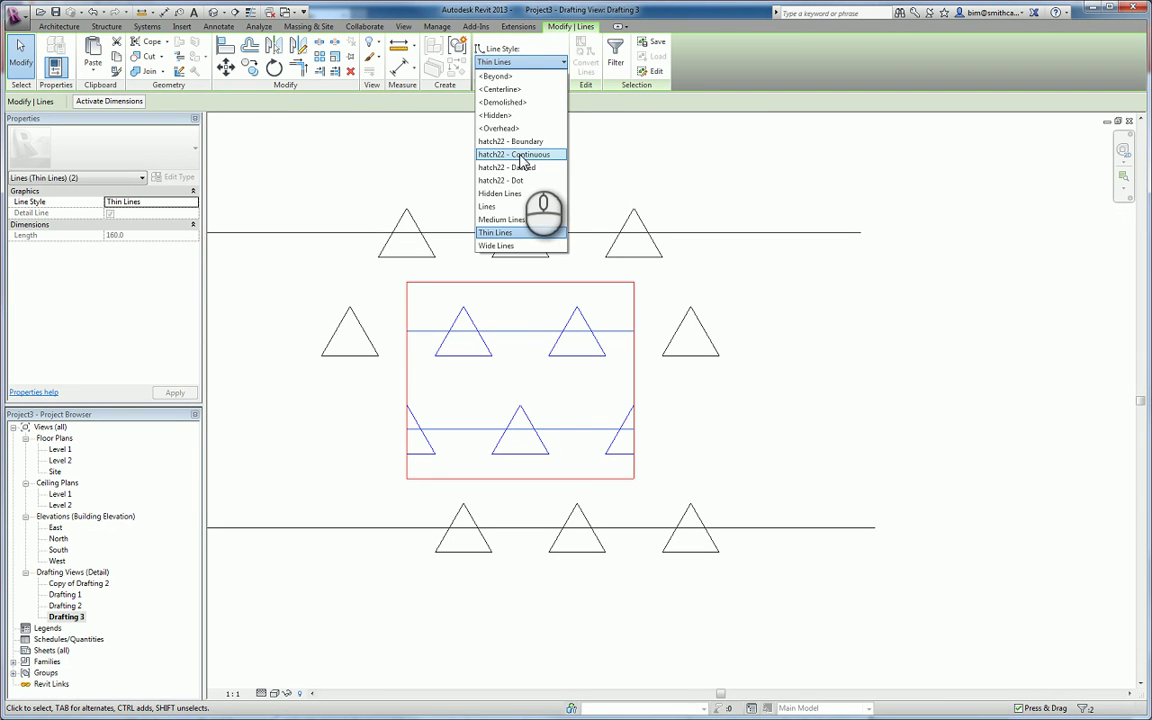
click(520, 155)
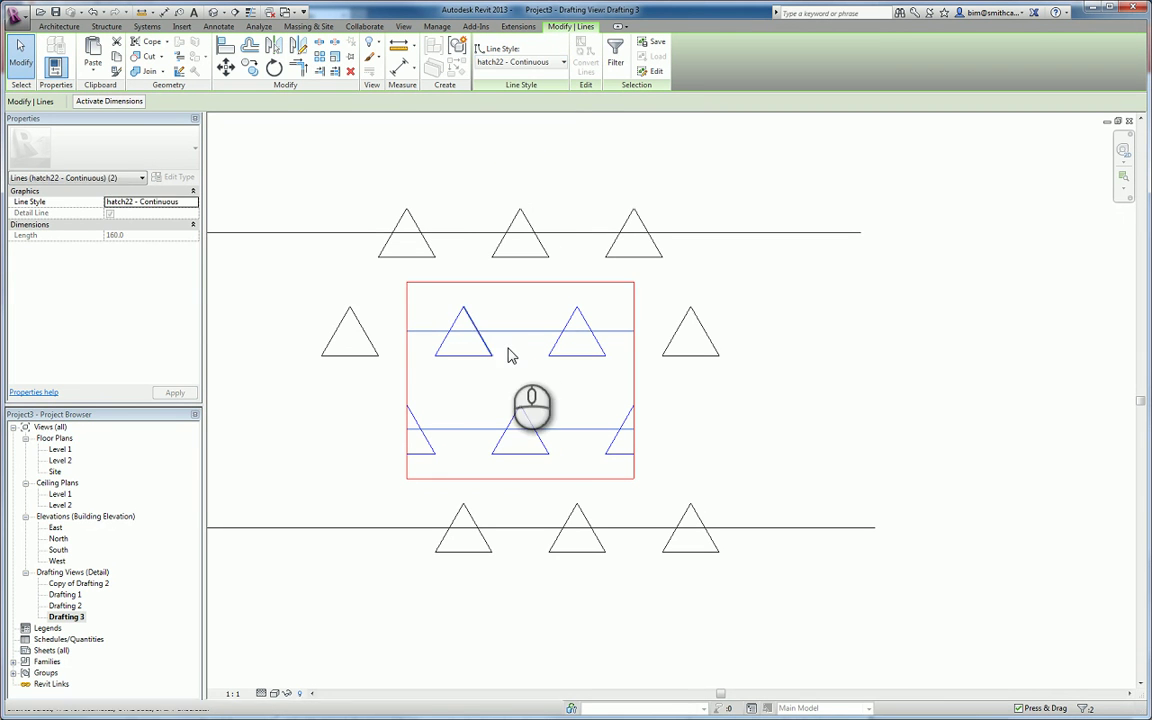
click(565, 357)
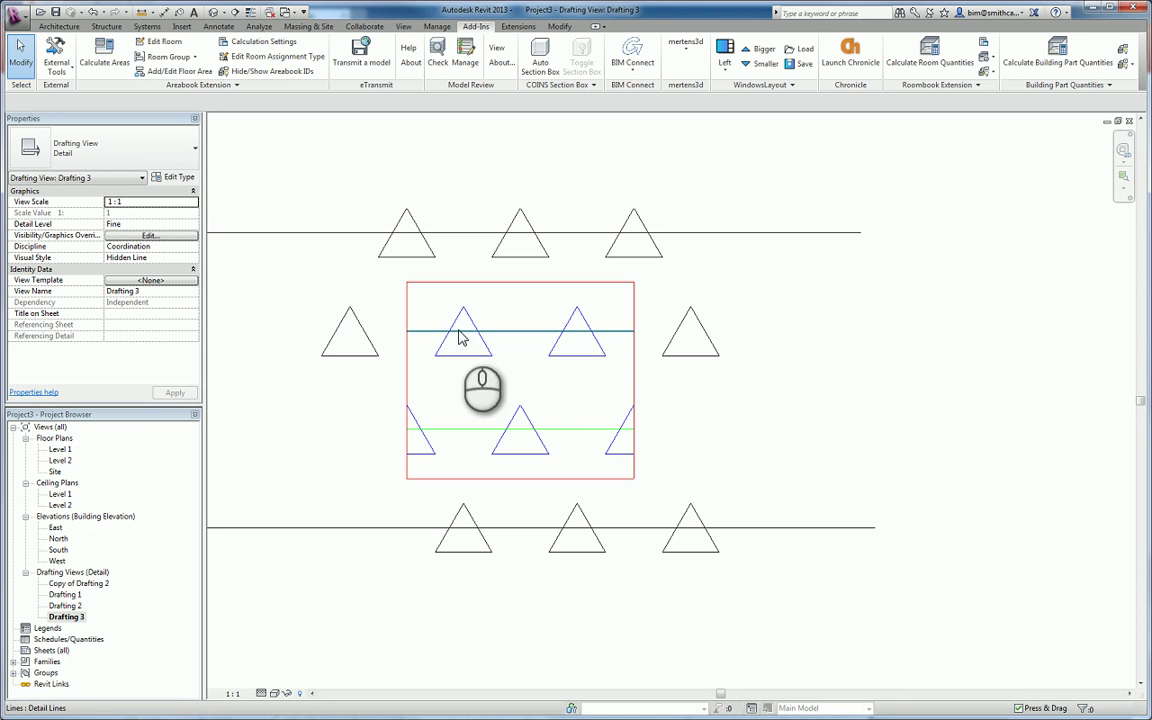
click(531, 331)
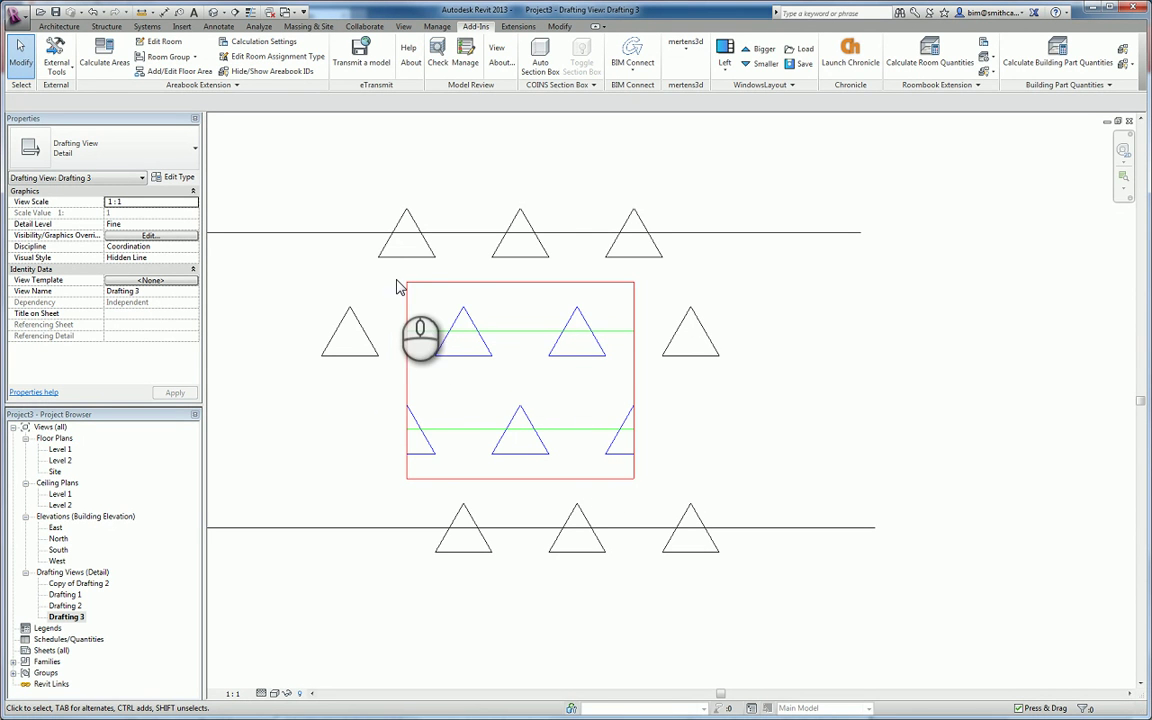
Generate a drafting hatch named tri2 with hatch22 from the repeat rectangle and all lines inside it.
drag(388, 273, 654, 497)
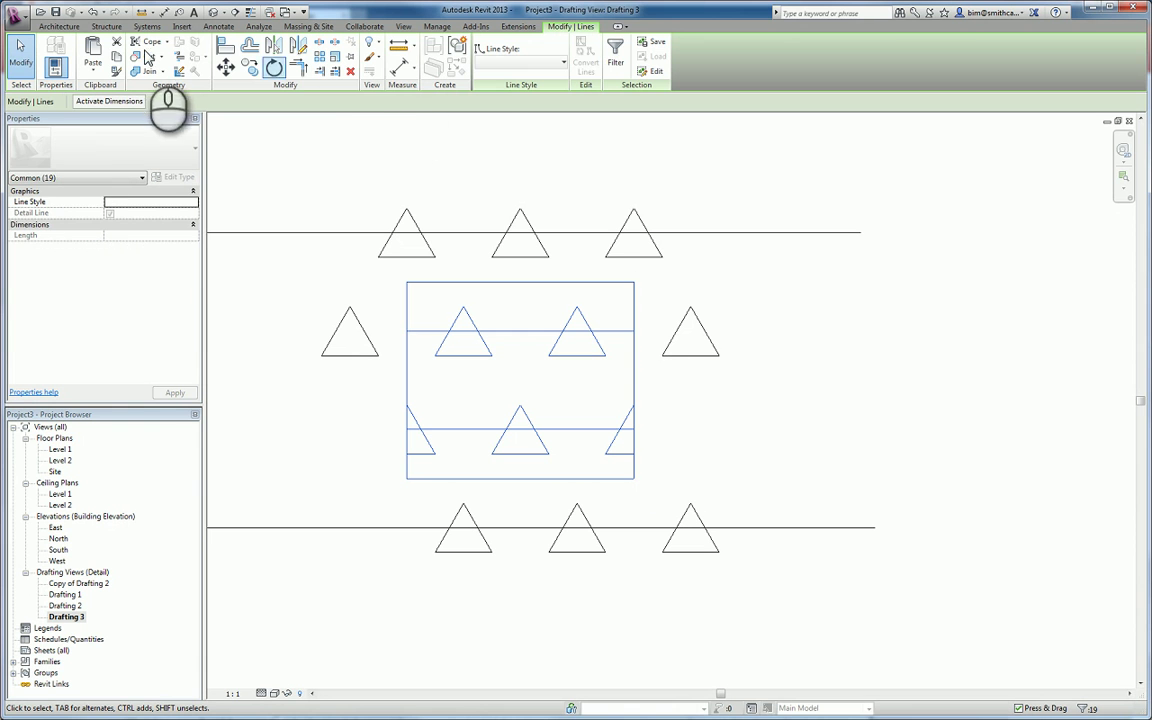
click(476, 27)
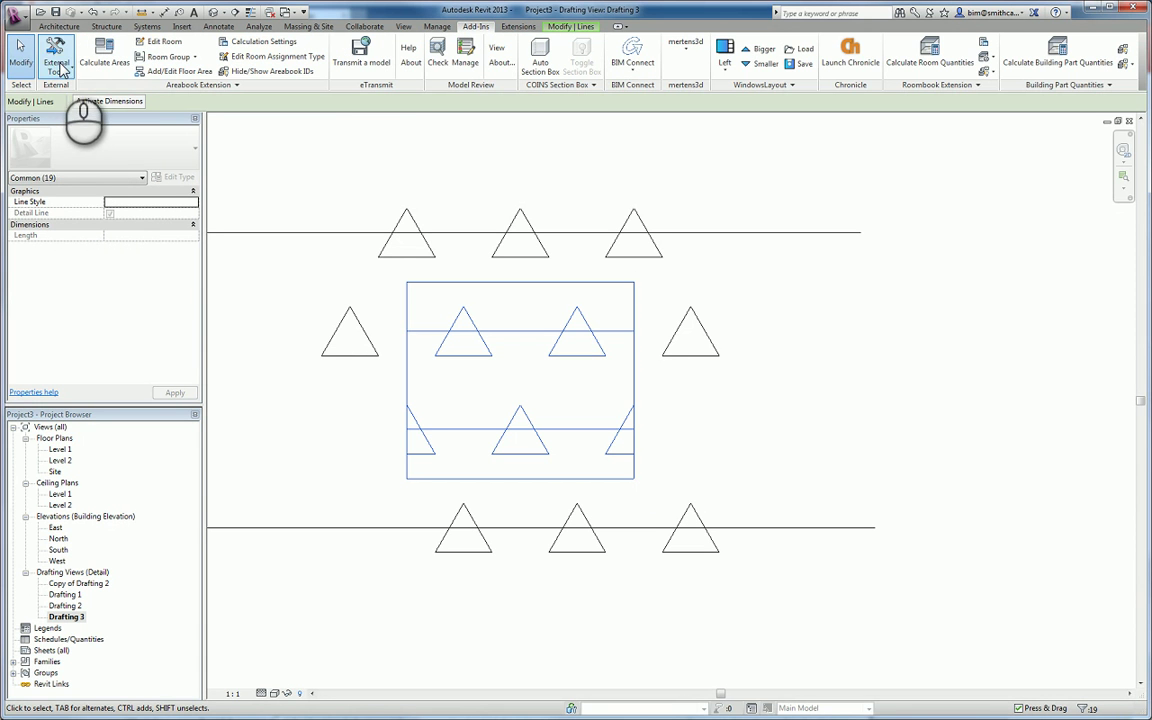
click(57, 57)
click(32, 200)
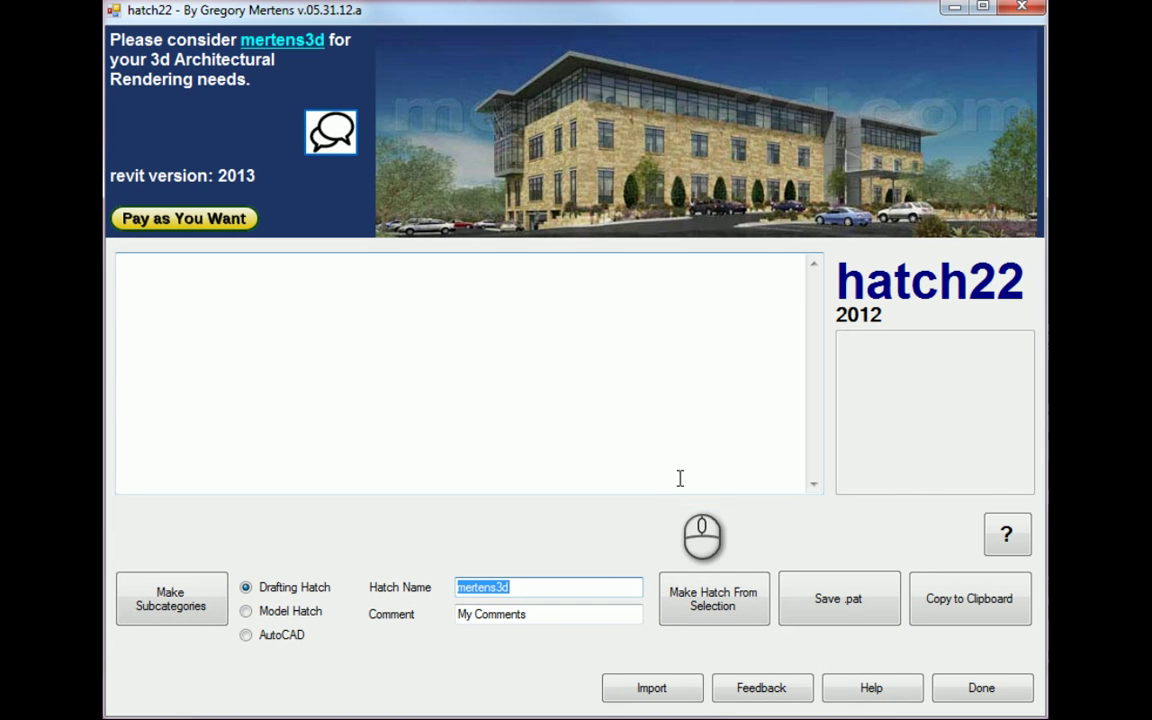
click(595, 587)
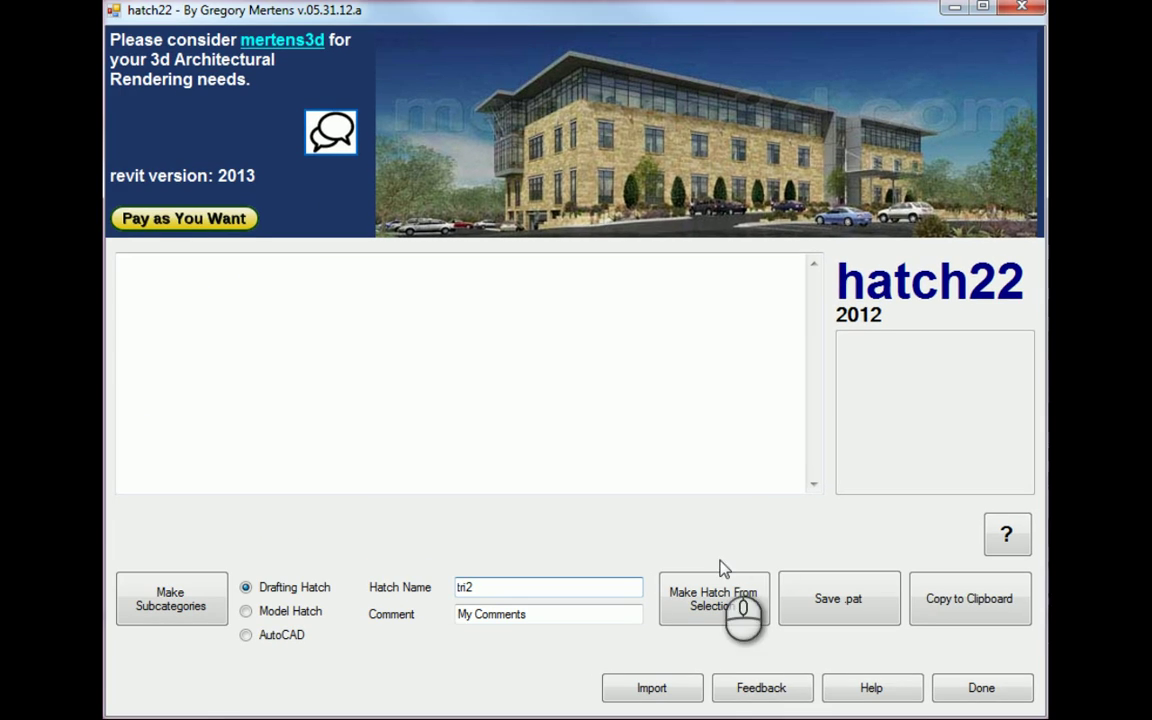
click(710, 600)
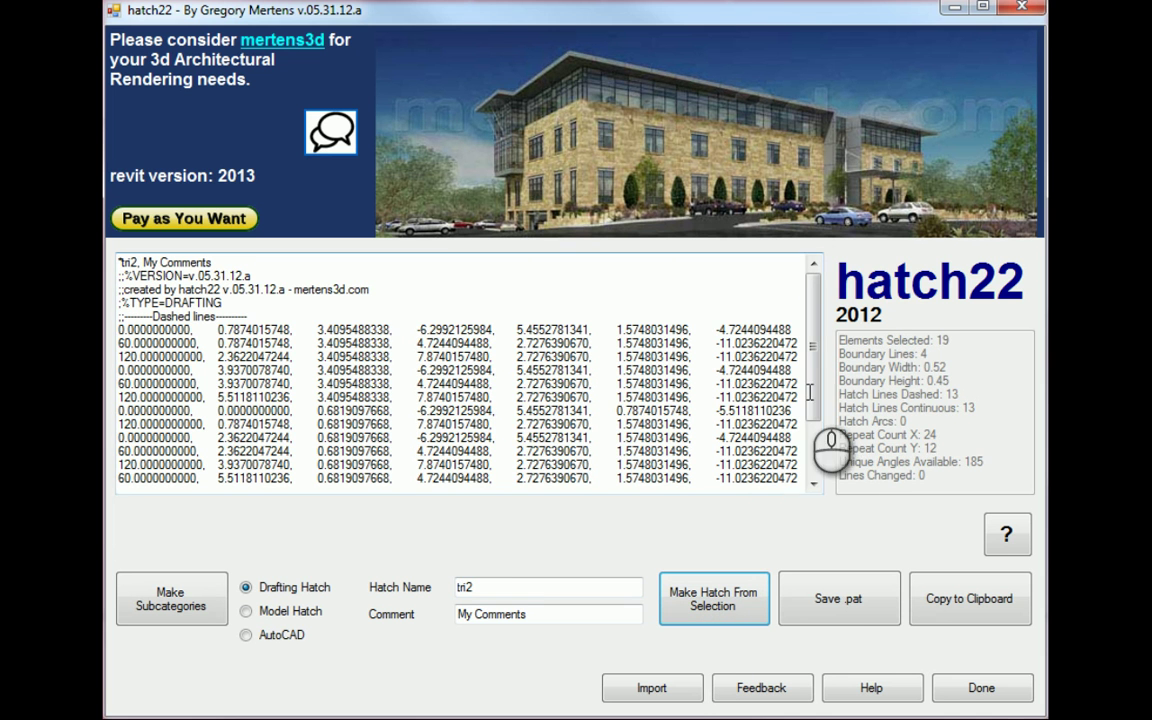
Save the generated hatch as tri2.pat in the Documents library and close hatch22.
click(838, 601)
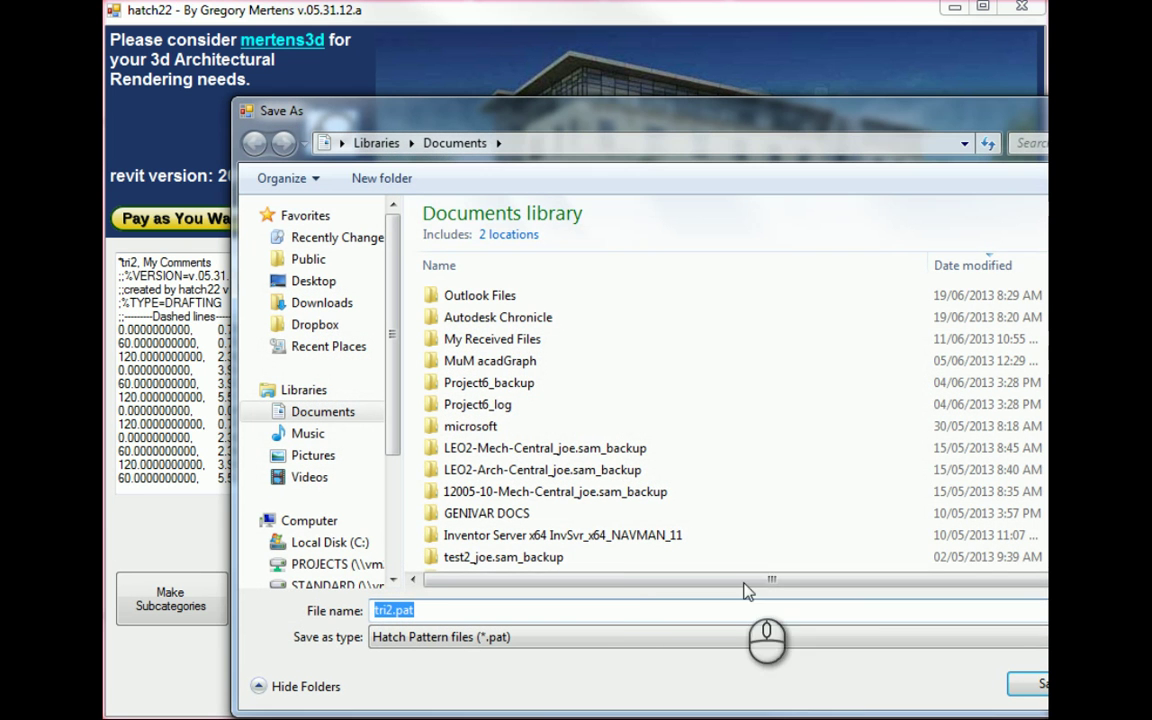
key(Return)
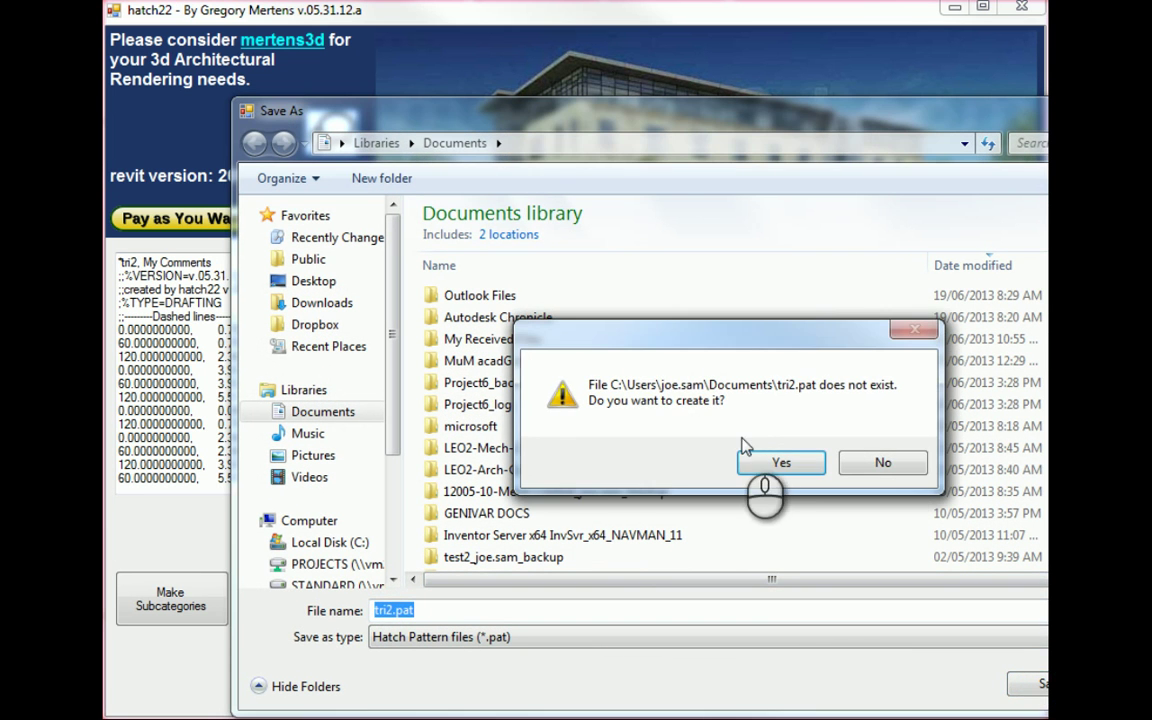
click(775, 462)
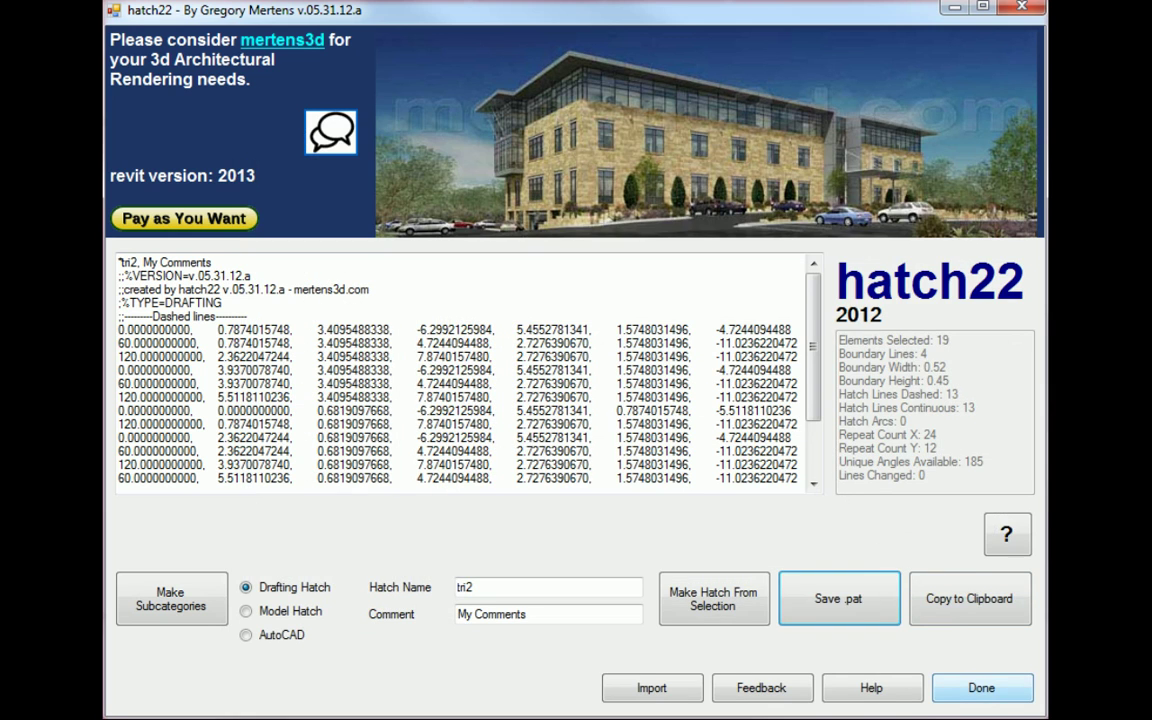
click(981, 688)
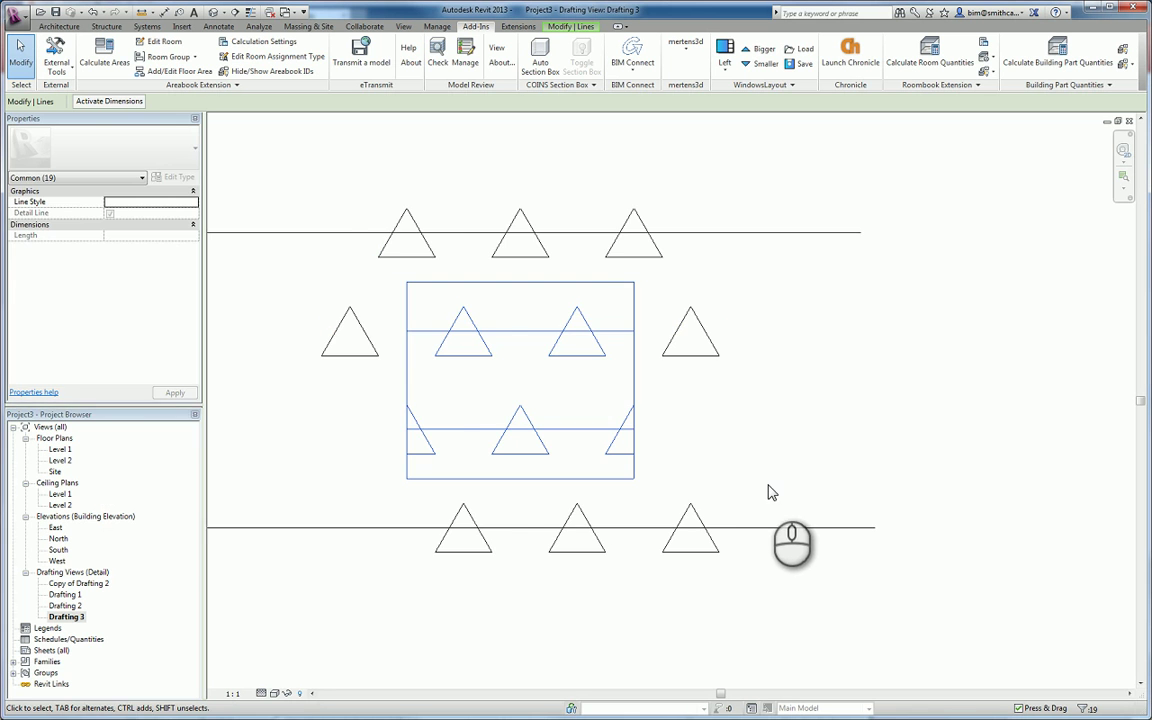
Dismiss the save reminder and start a new drafting pattern in the project's fill patterns.
middle_drag(766, 489, 661, 501)
scroll(716, 487, down, 1)
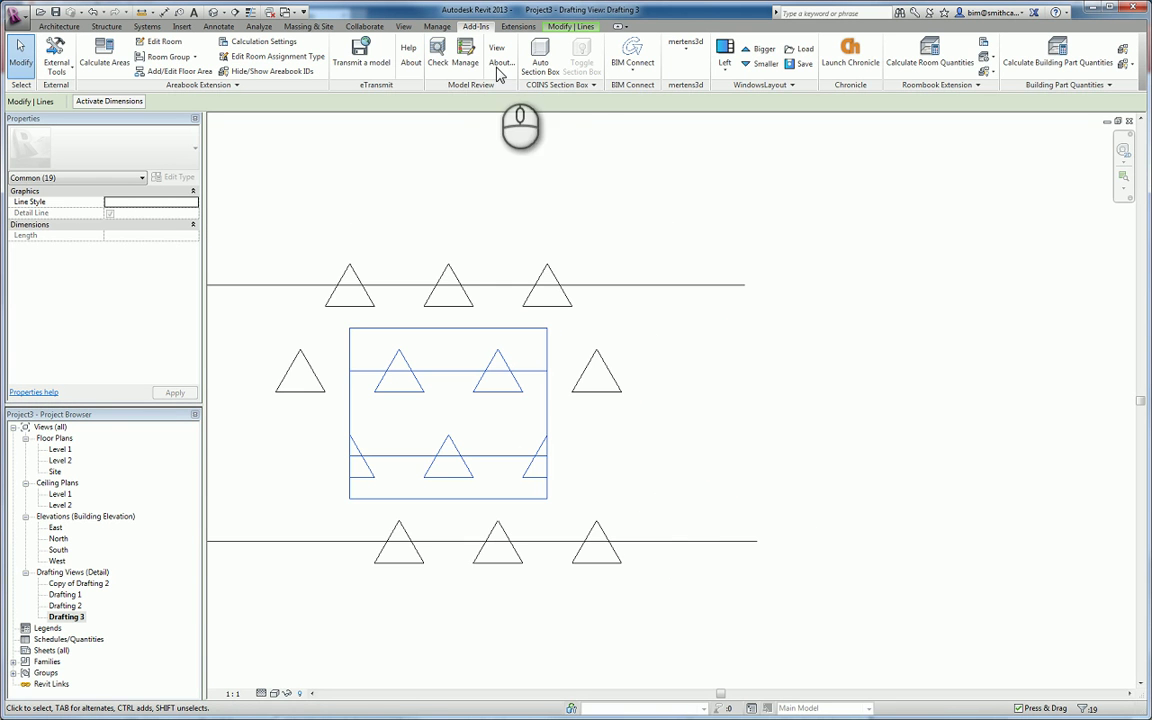
click(441, 27)
click(524, 60)
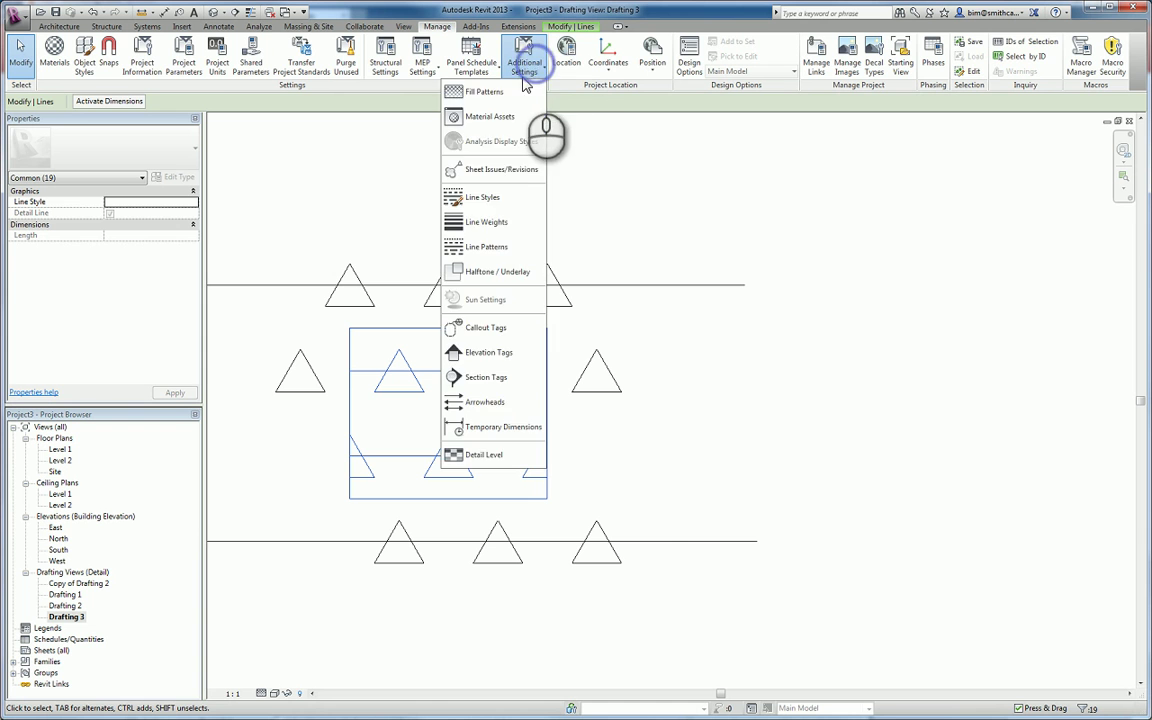
click(496, 93)
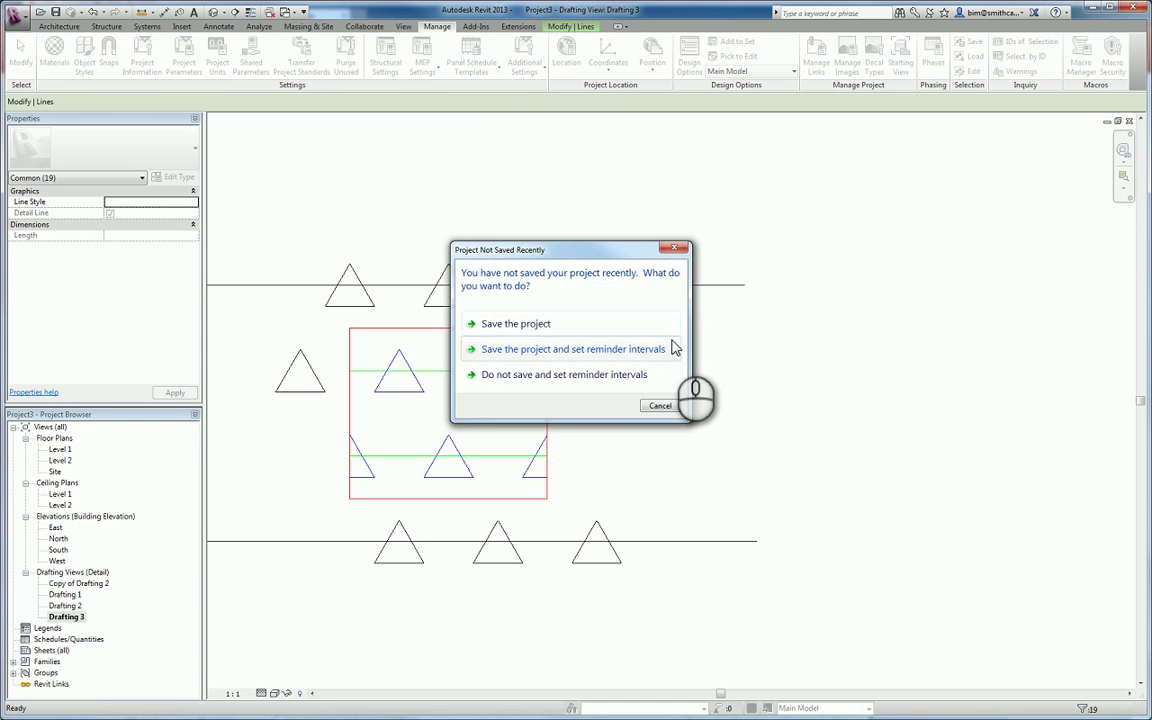
click(674, 348)
click(650, 217)
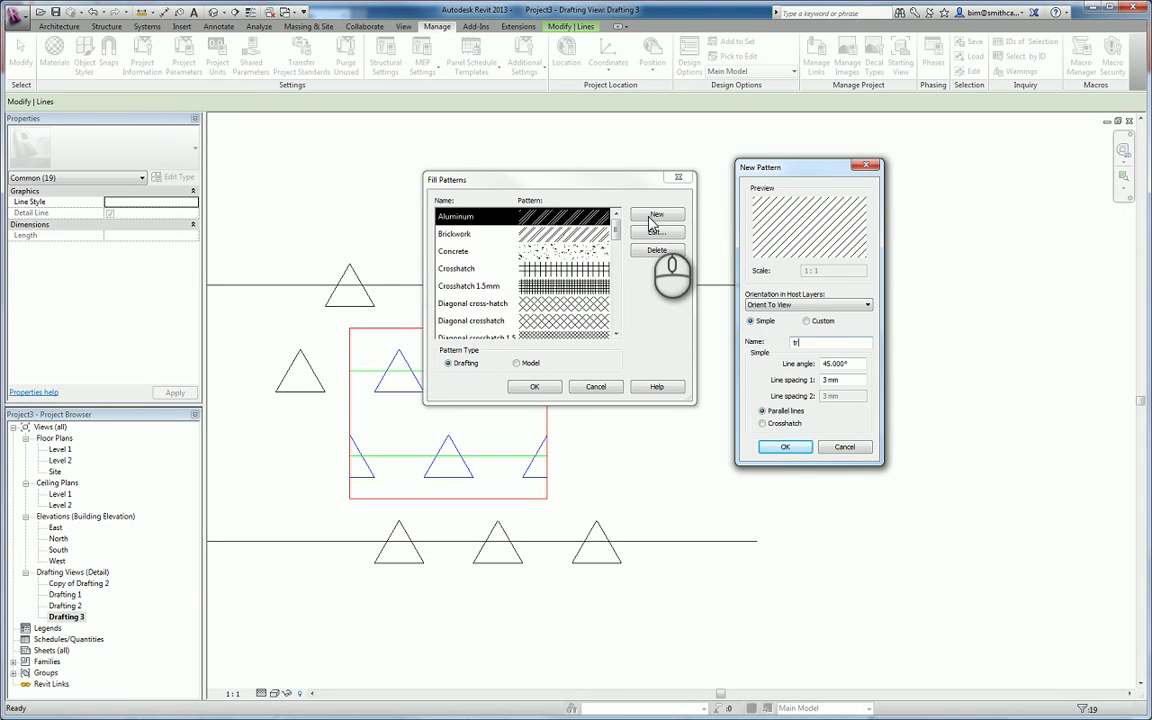
Make the new fill pattern custom and import tri2.pat from My Documents into it.
click(809, 321)
click(789, 368)
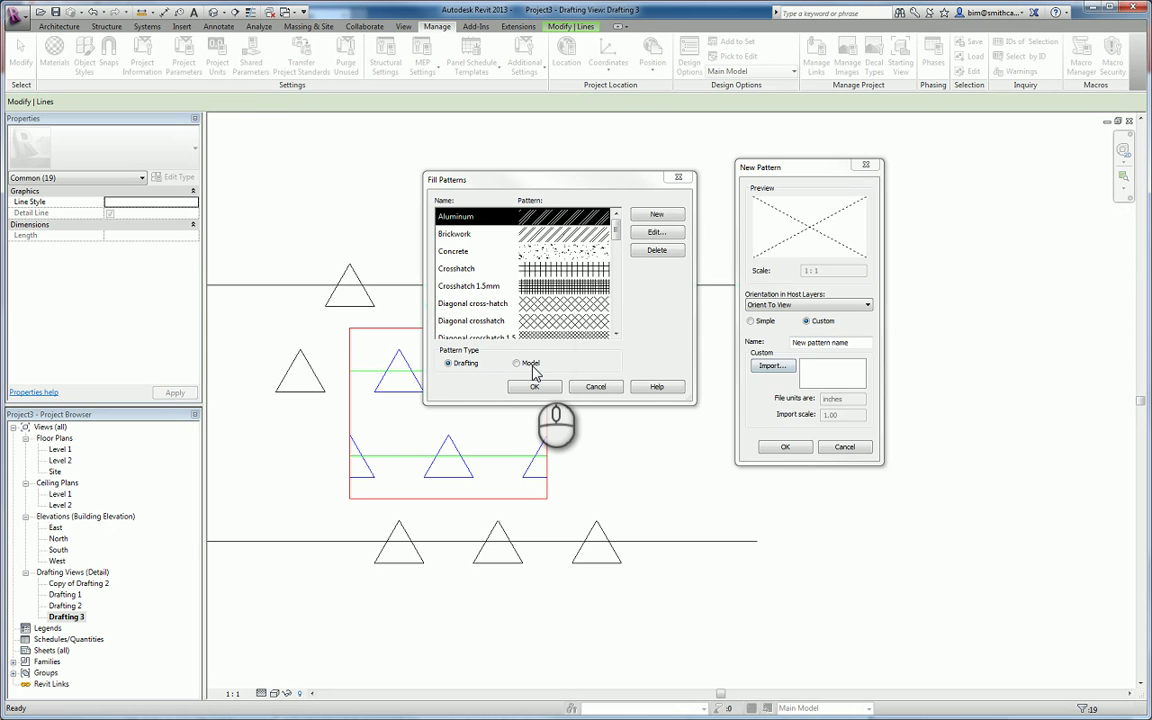
scroll(676, 346, down, 10)
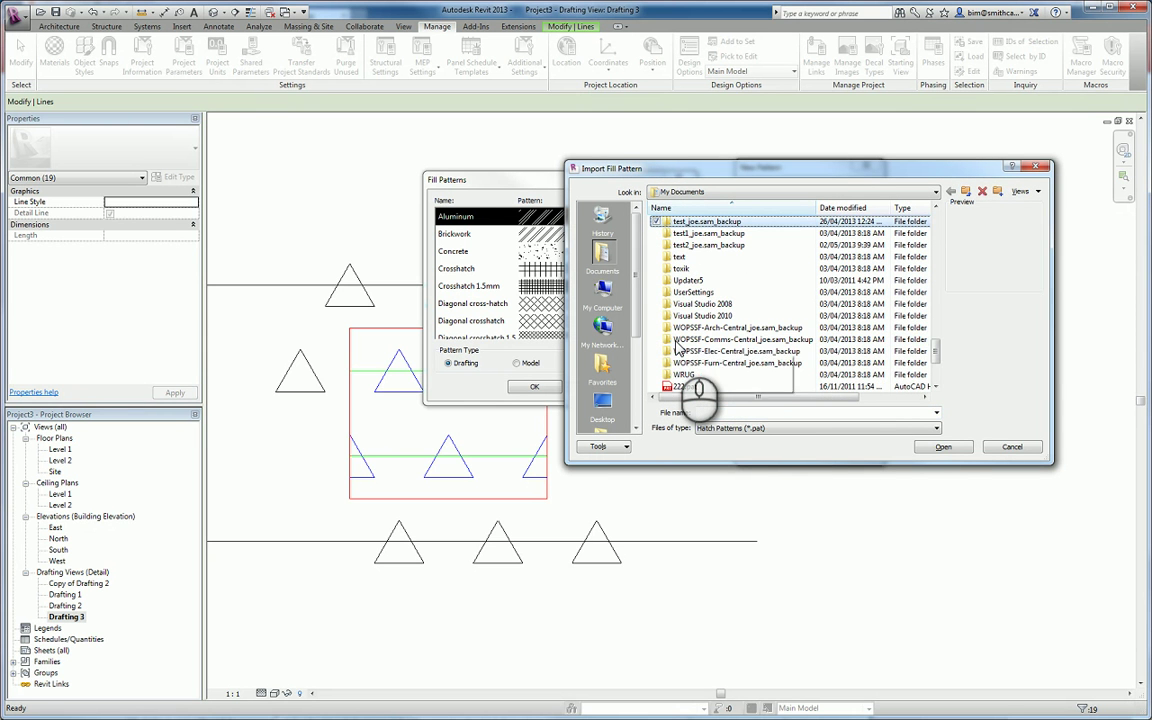
click(937, 350)
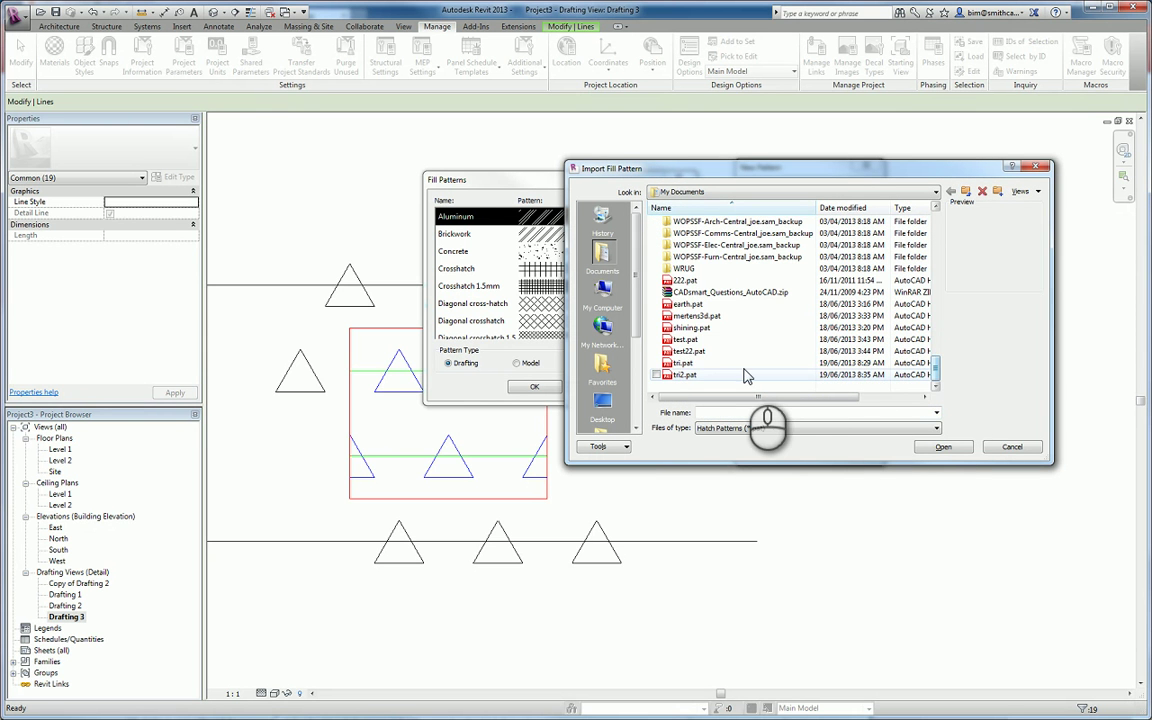
click(700, 375)
click(944, 447)
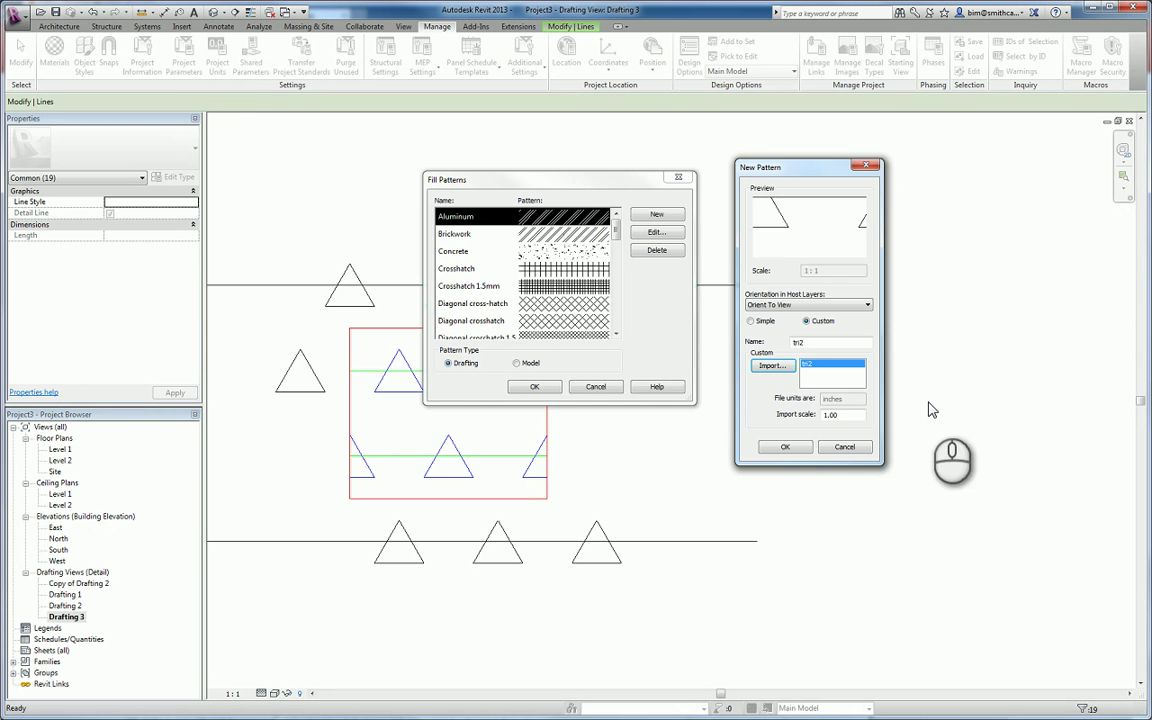
Try an import scale of .25 for the tri2 pattern and return the scale to 1.
click(838, 414)
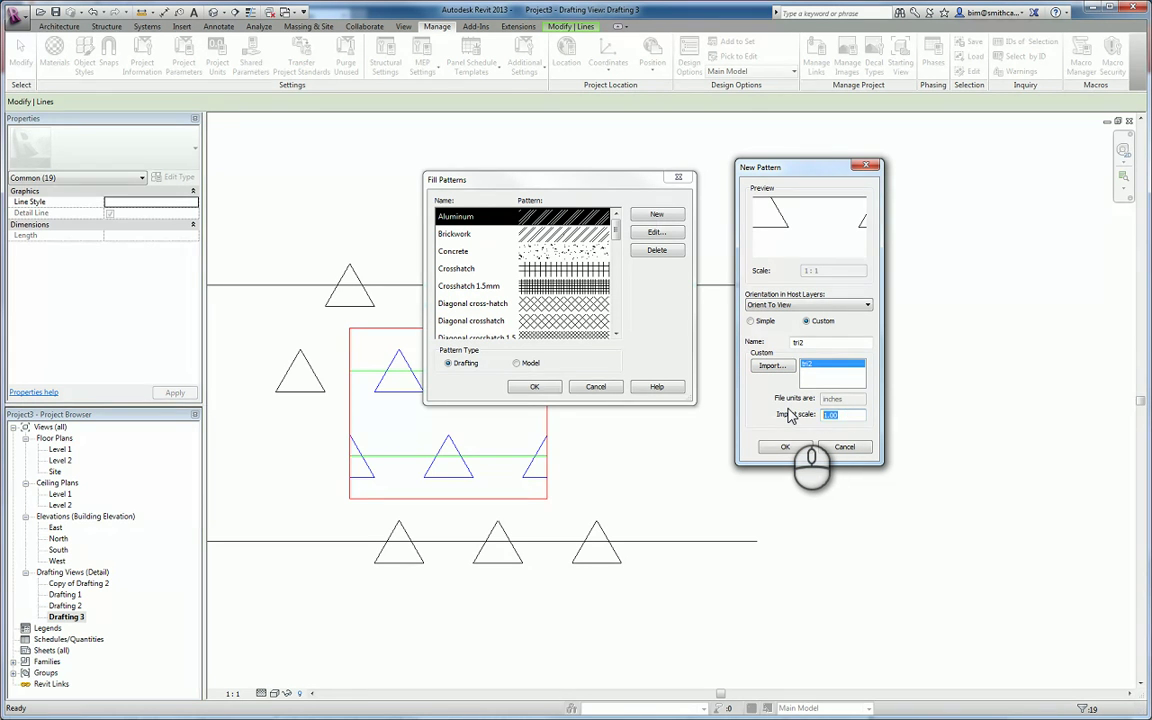
text(.25)
key(BackSpace)
key(BackSpace)
key(BackSpace)
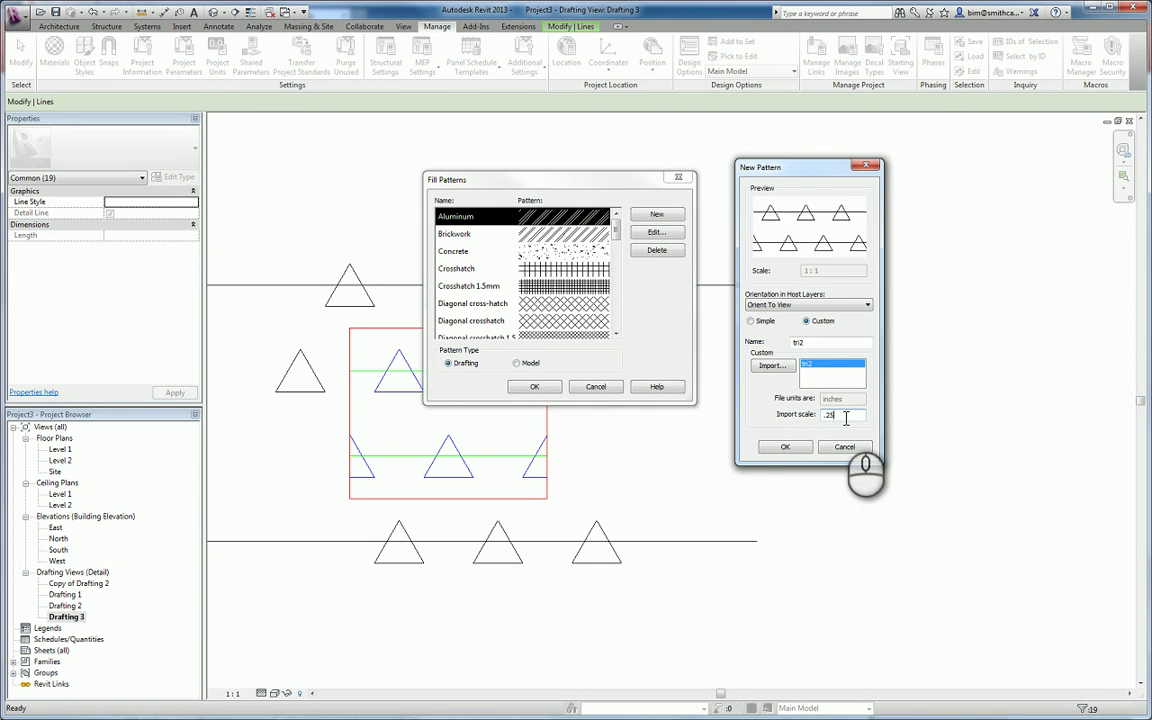
text(1)
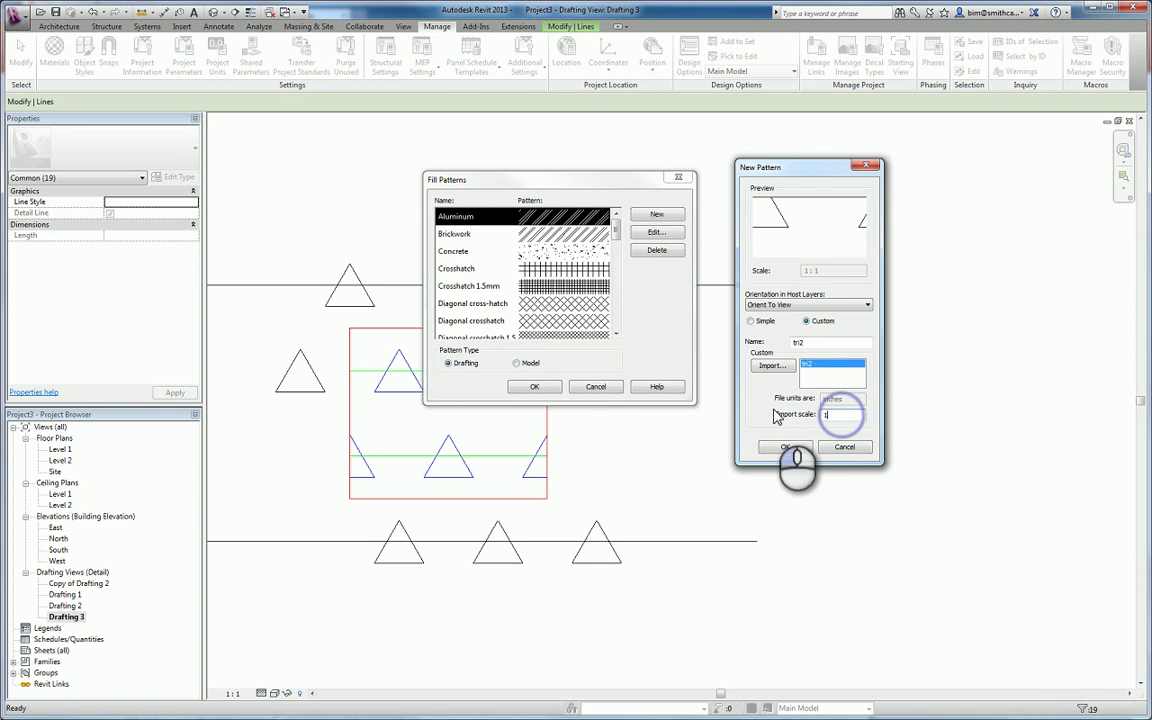
Name the imported pattern "my triangle 2" and add it to the project's drafting fill patterns.
double_click(805, 342)
text(m)
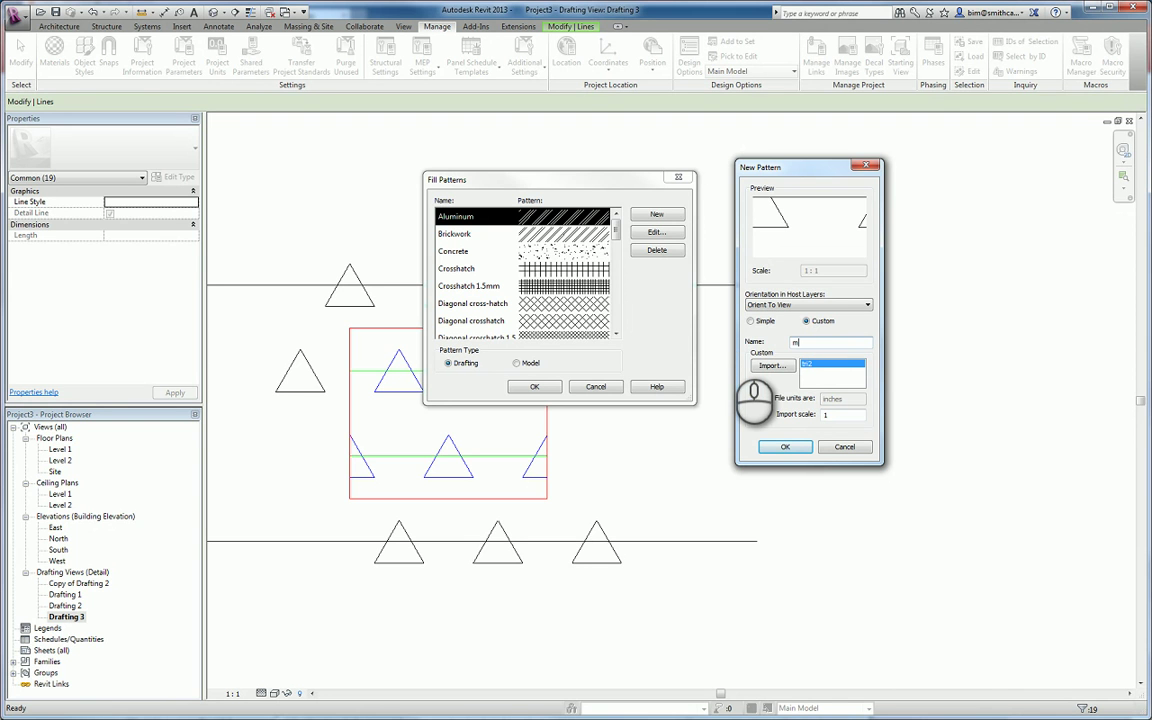
text(y triangle 2)
click(786, 447)
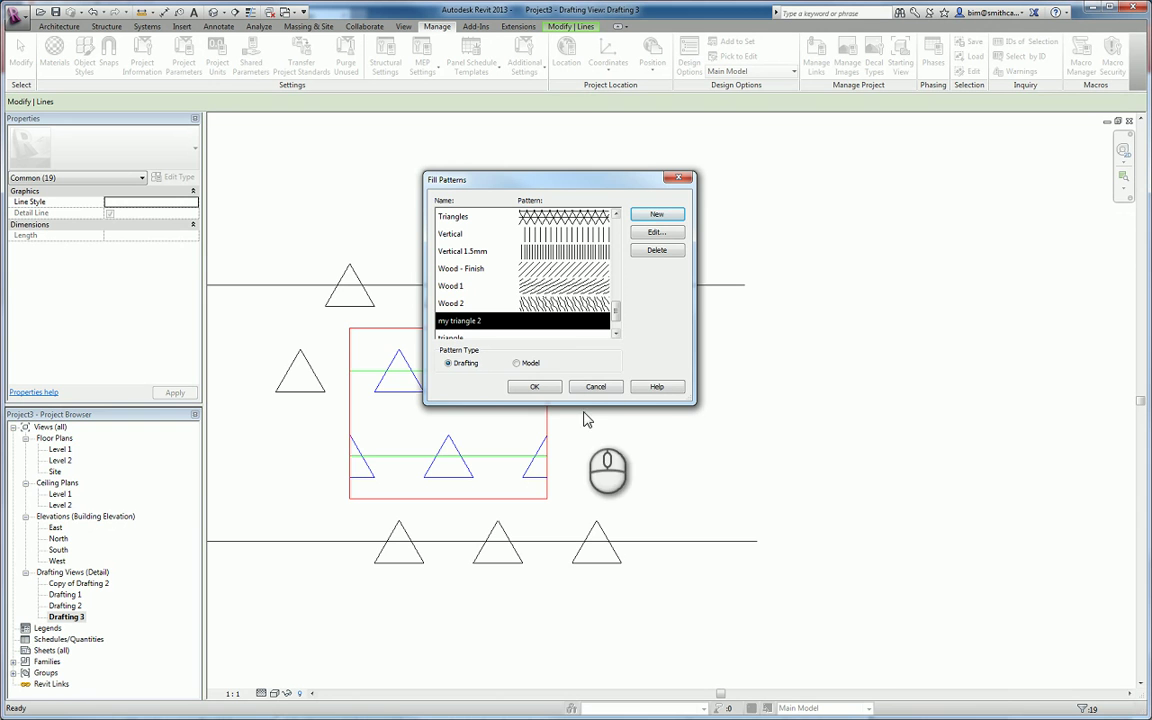
click(536, 388)
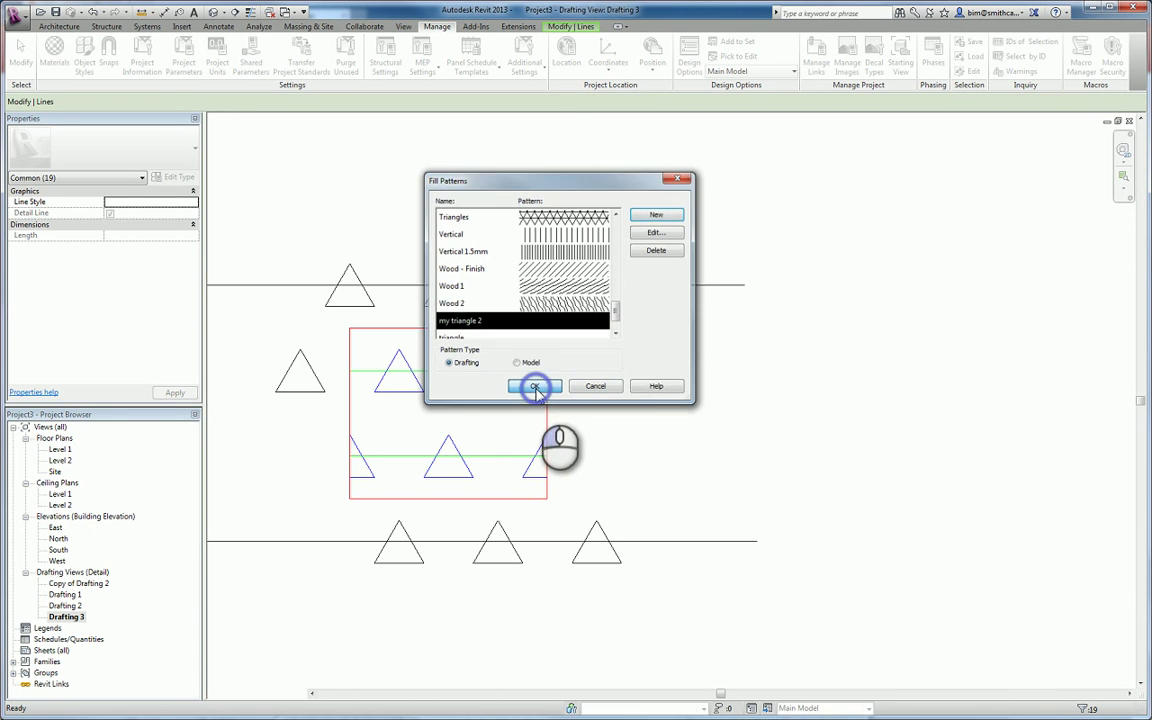
In the Drafting 2 view, duplicate the triangle filled region's type as "my triangle 2".
double_click(65, 606)
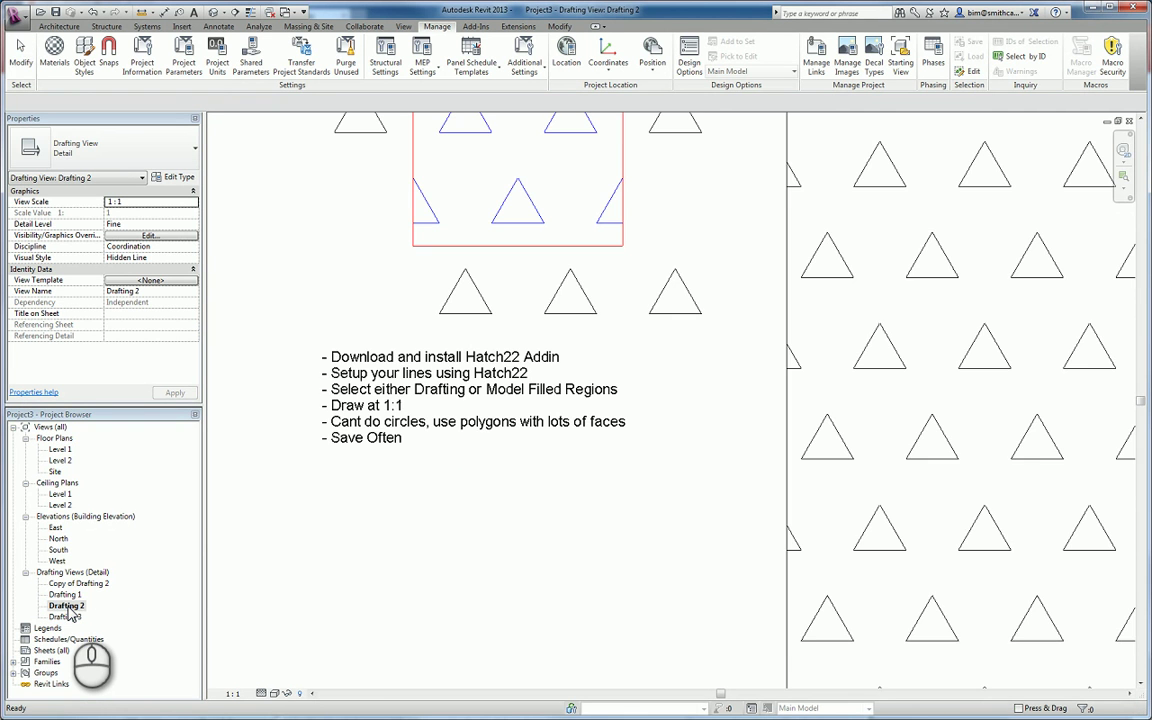
scroll(810, 501, down, 5)
scroll(740, 485, up, 4)
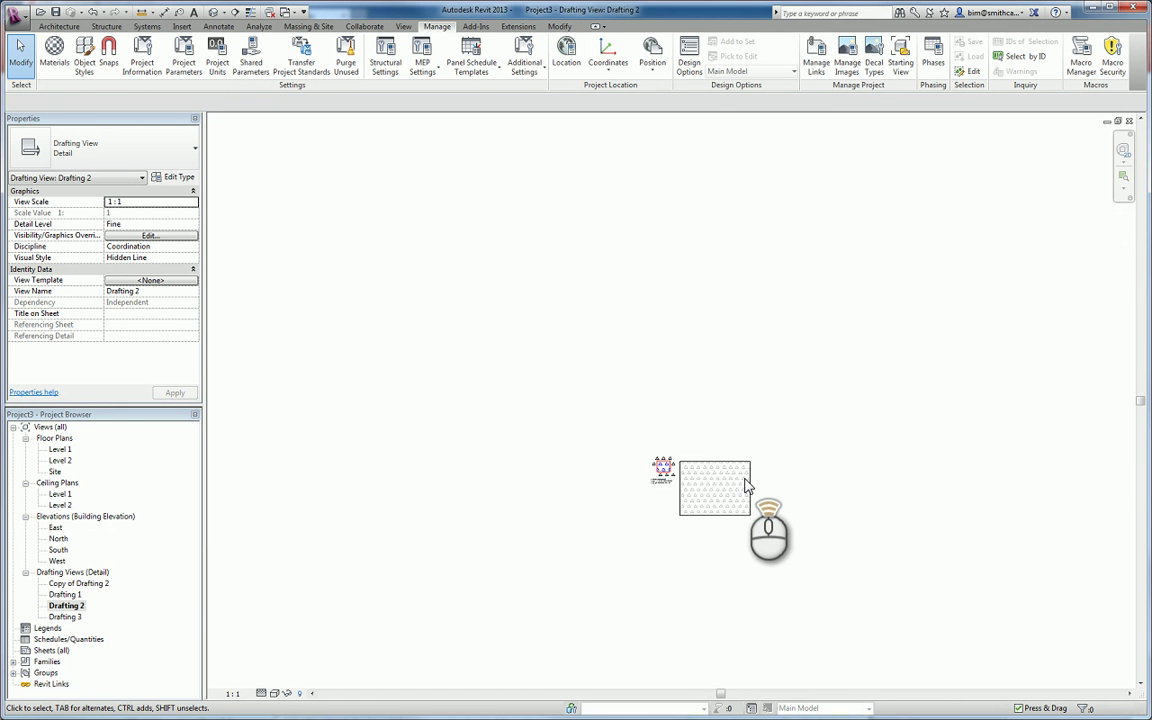
scroll(748, 485, up, 1)
click(765, 468)
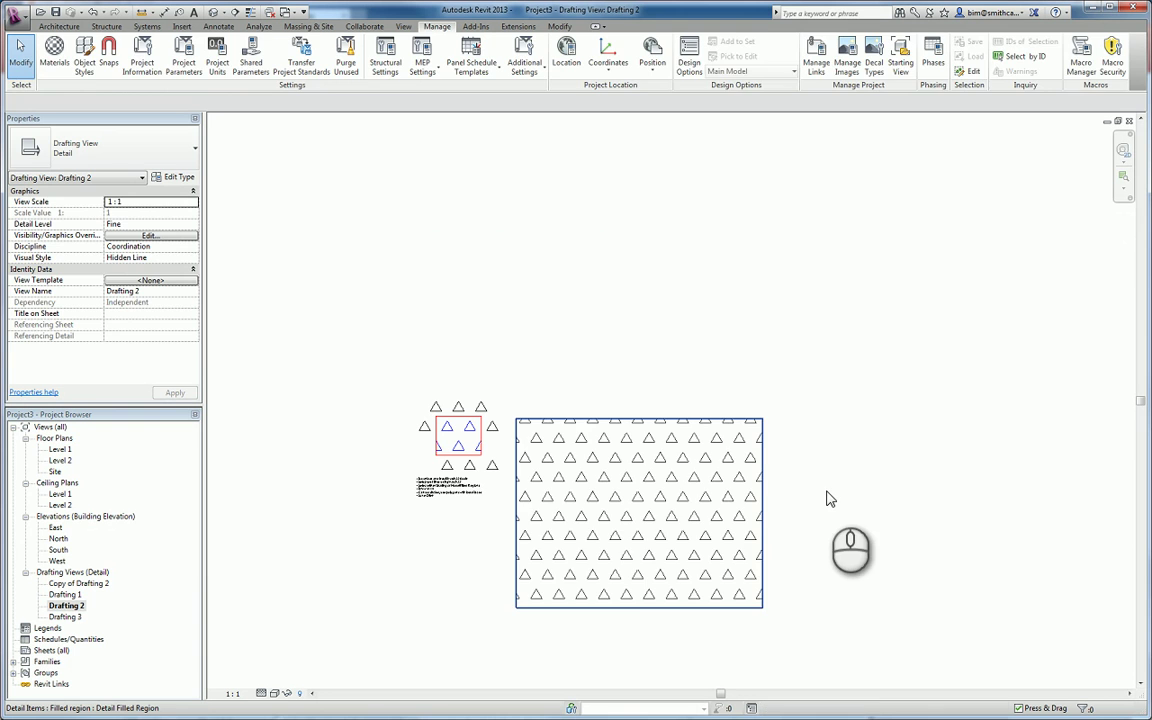
click(175, 177)
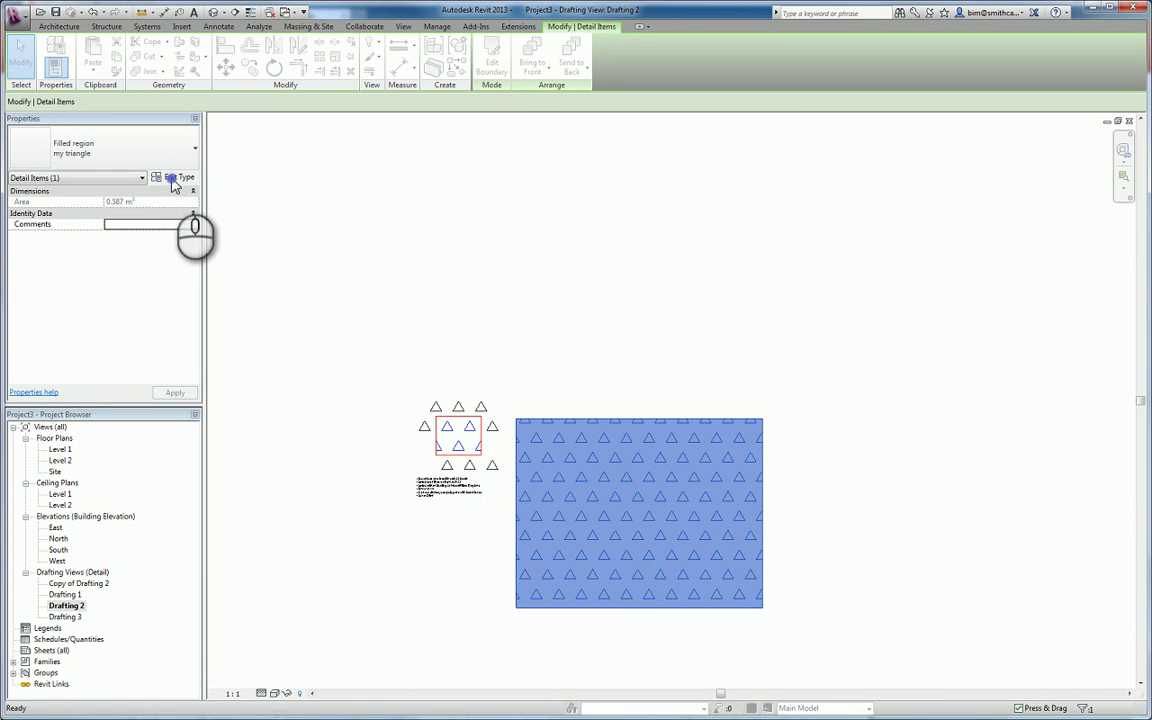
click(714, 261)
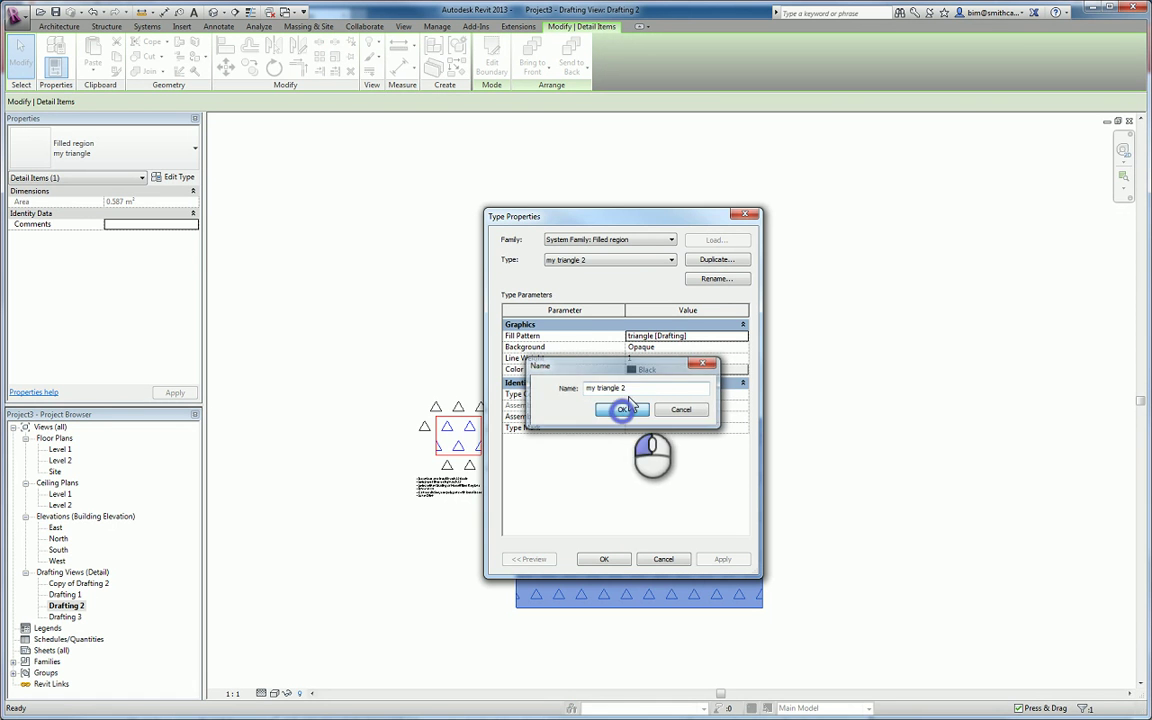
click(621, 410)
Set the new region type's fill pattern to the drafting pattern my triangle 2, apply it and inspect the filled region.
click(687, 338)
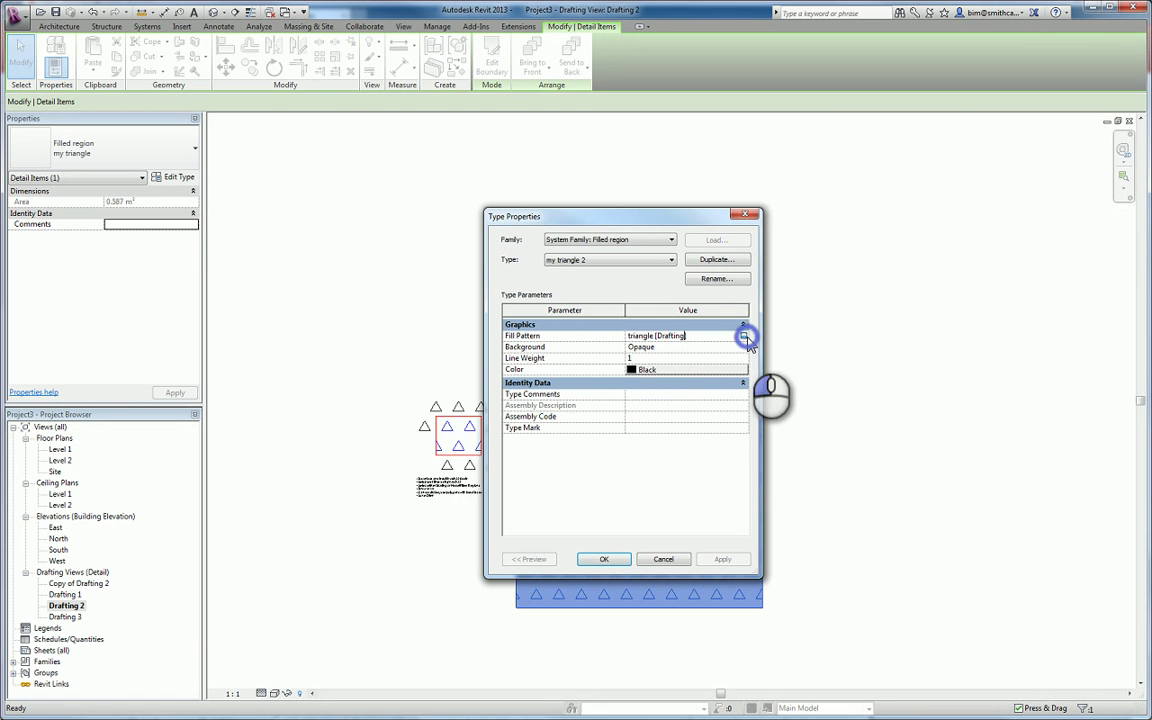
click(744, 337)
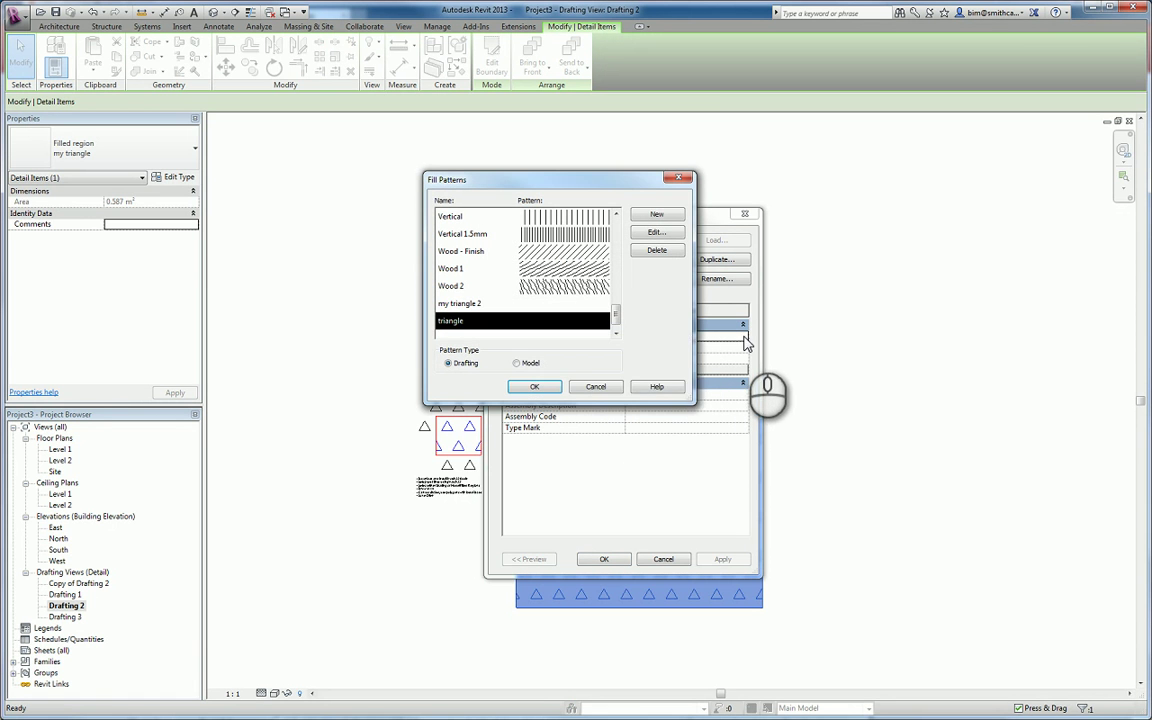
click(481, 304)
click(534, 386)
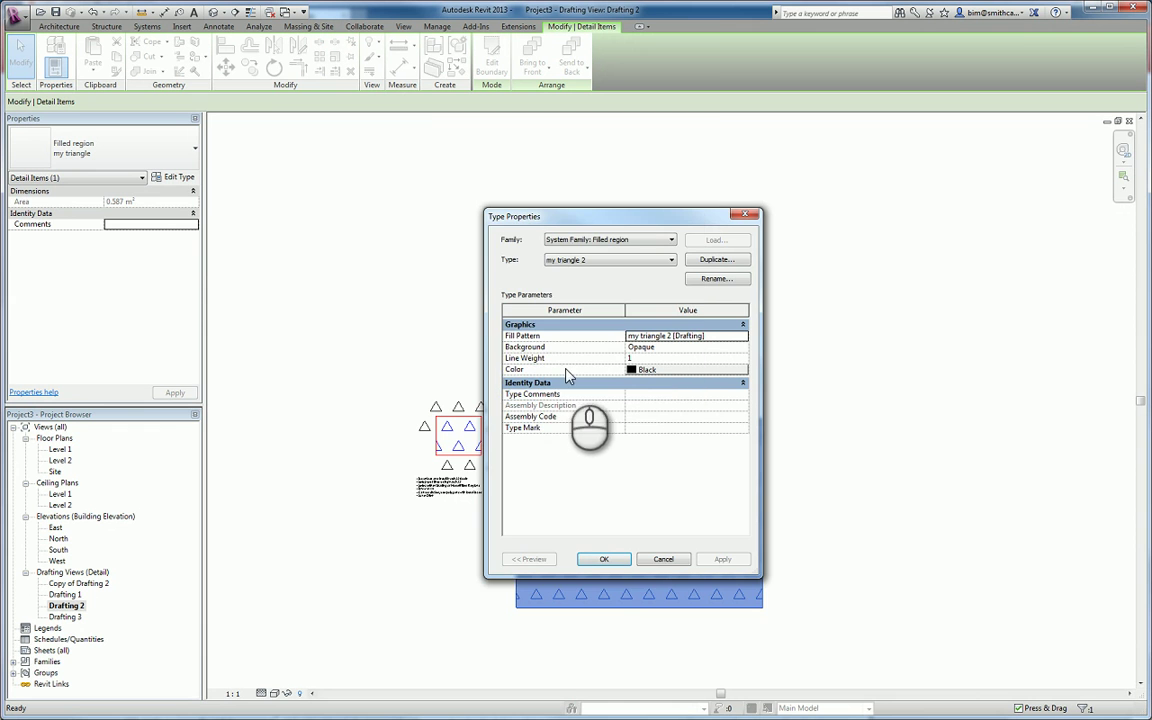
click(598, 559)
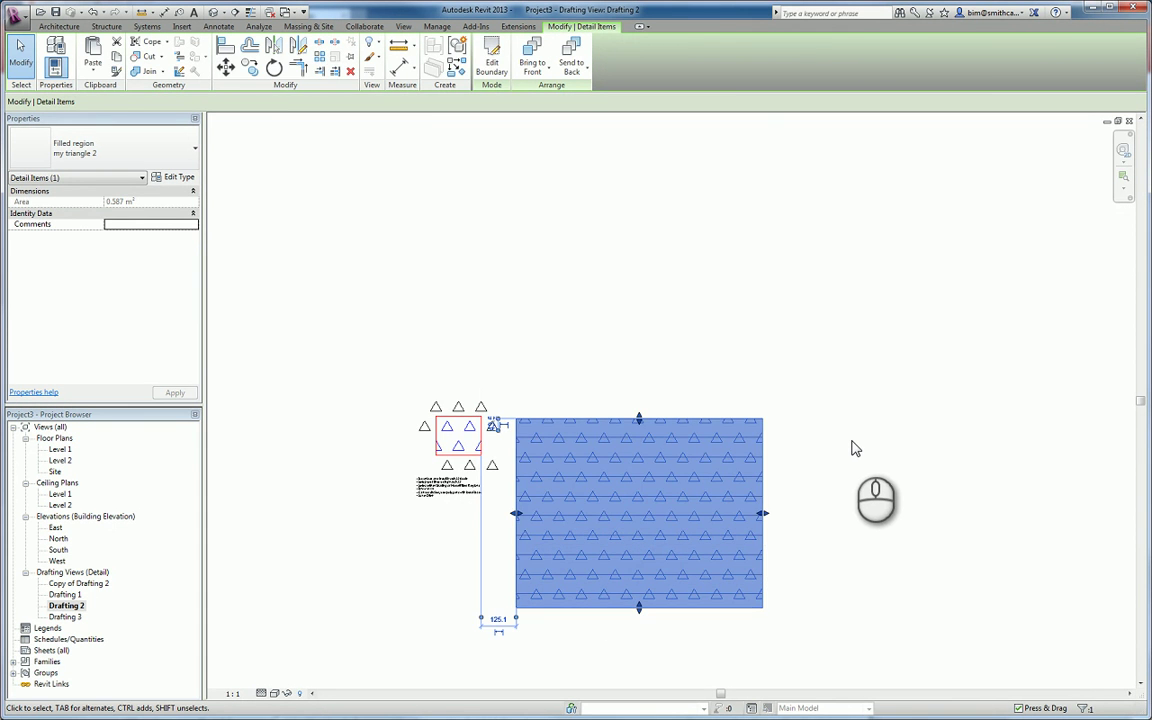
click(851, 440)
scroll(725, 430, up, 5)
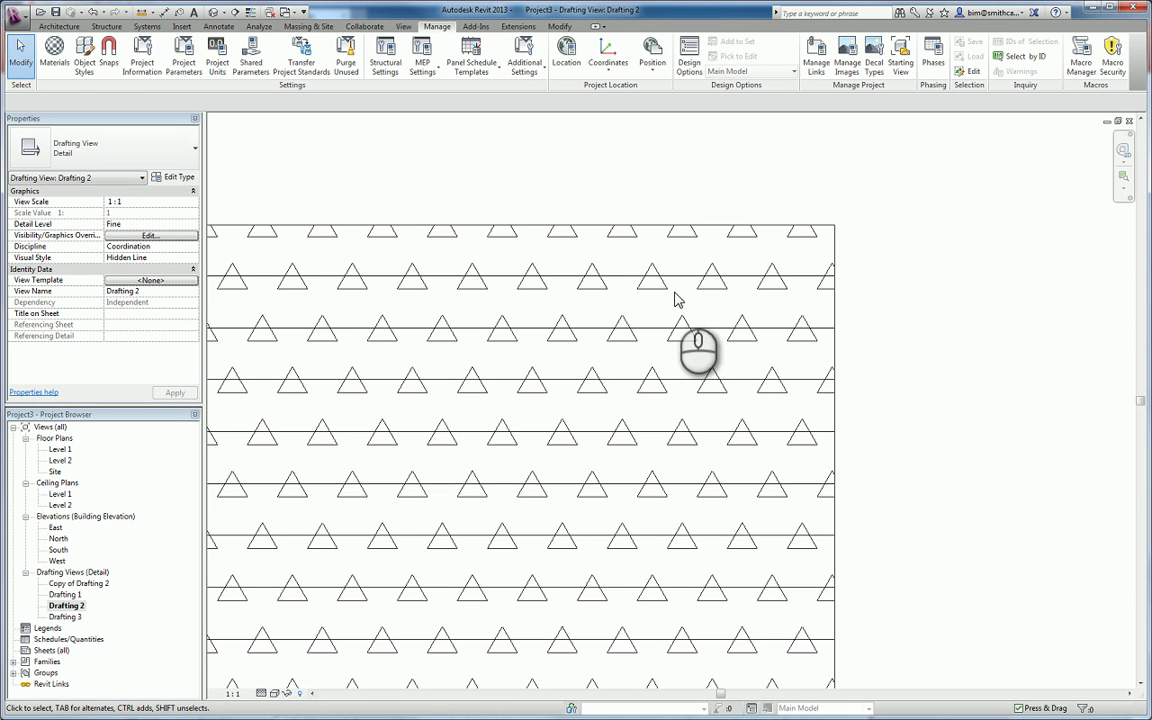
scroll(675, 298, down, 2)
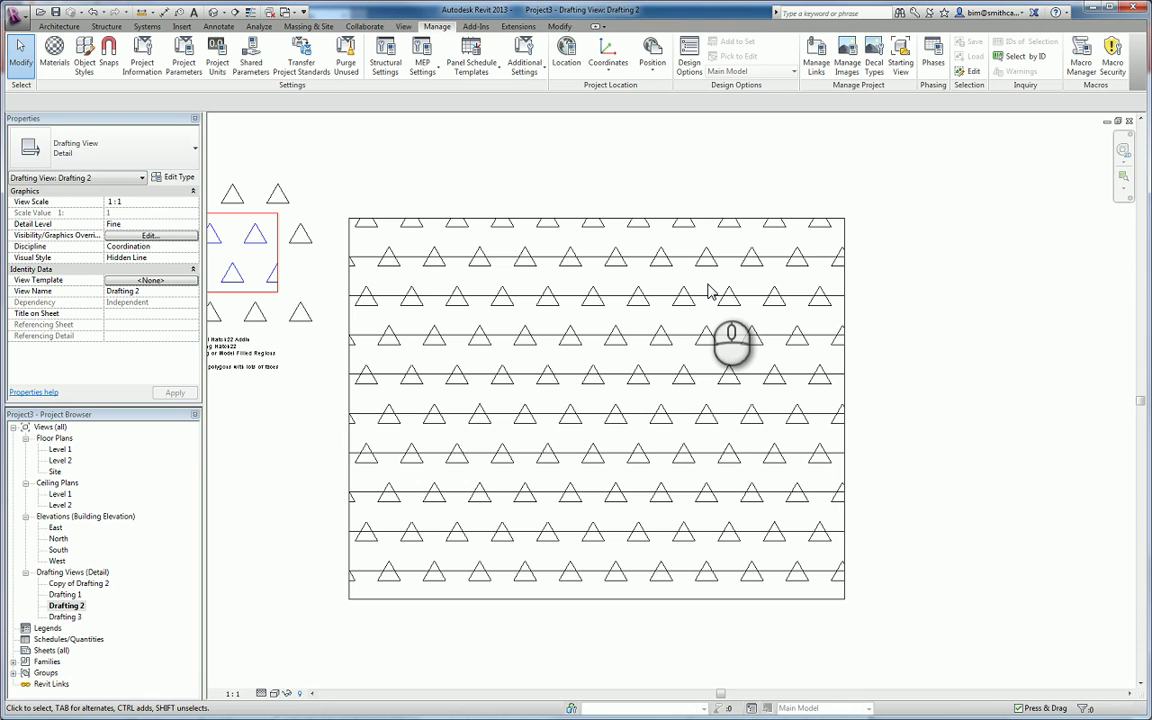